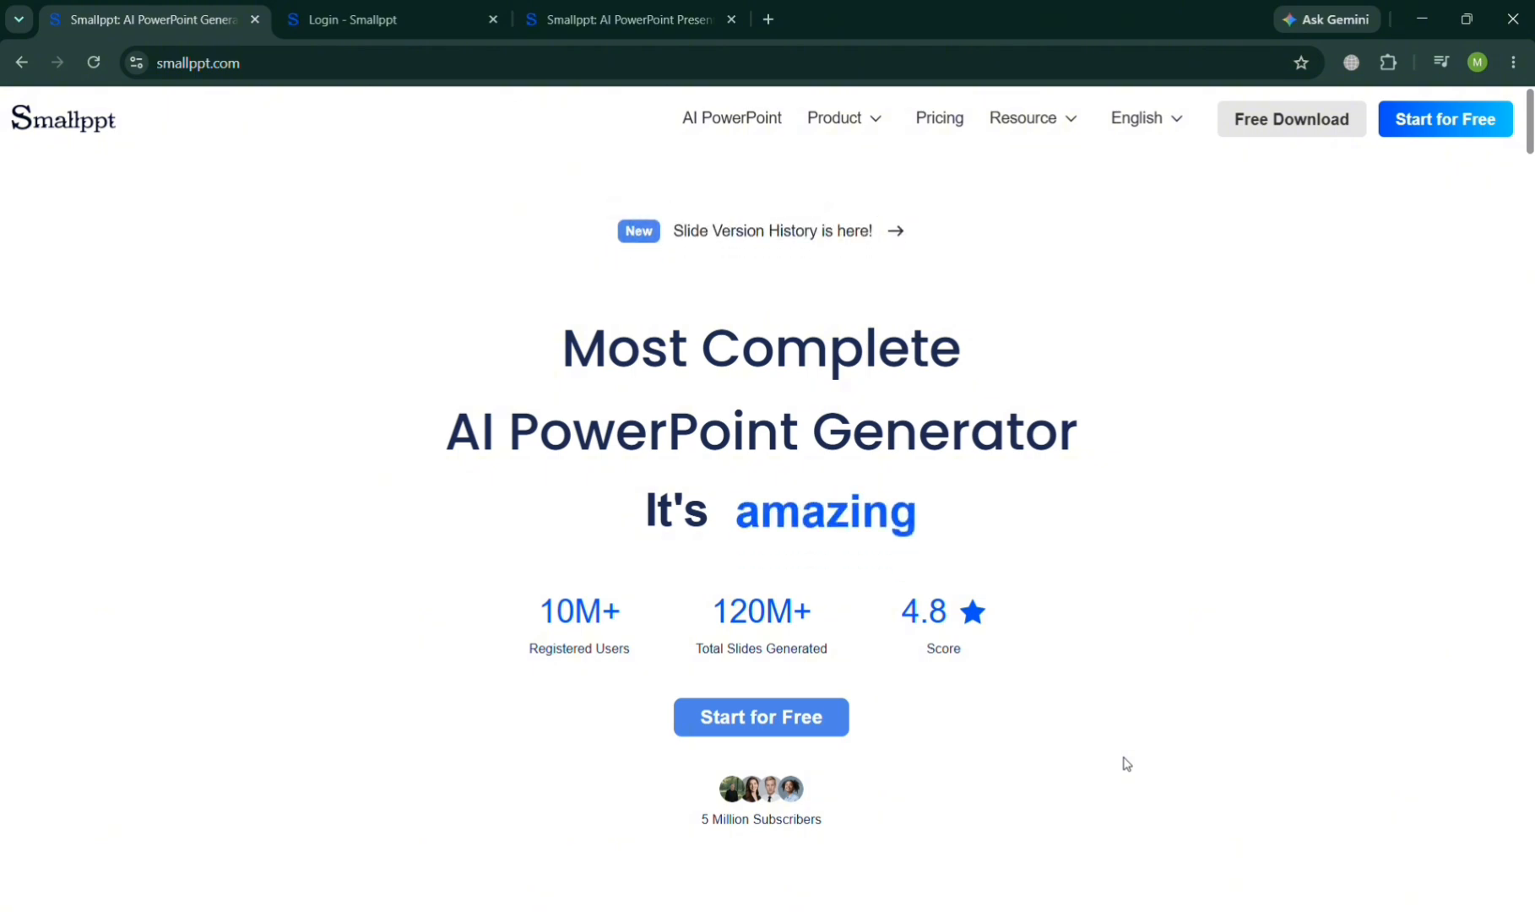
Step: Examine the Smallppt home page's feature sections, presentation templates, AI tools, and plans and pricing
scroll(1126, 764, down, 2)
scroll(1126, 764, down, 8)
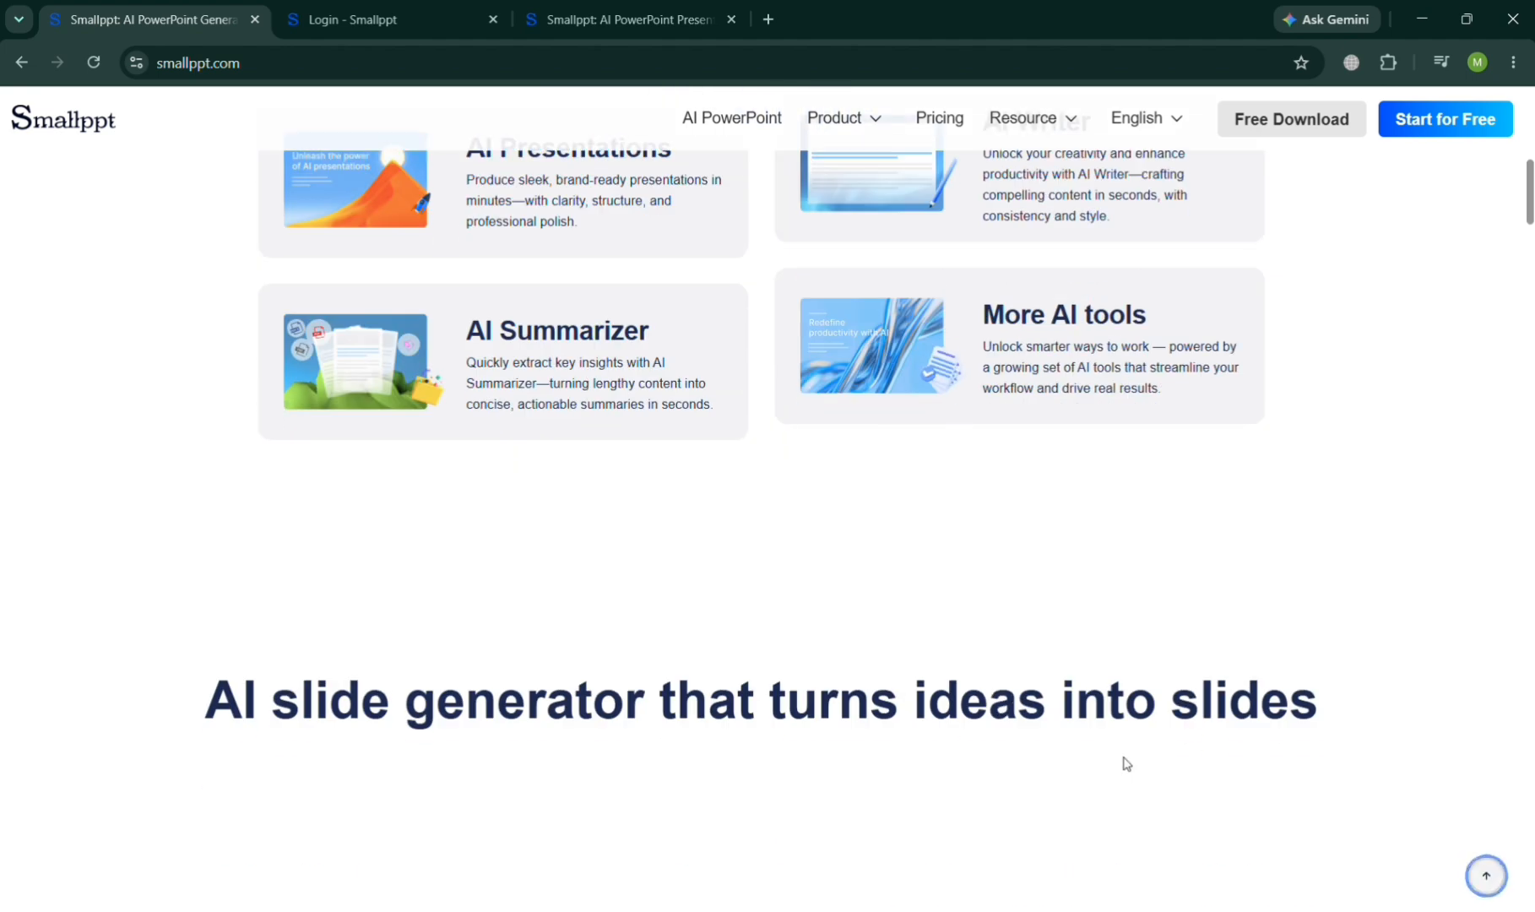
scroll(1127, 764, down, 4)
scroll(1126, 763, down, 4)
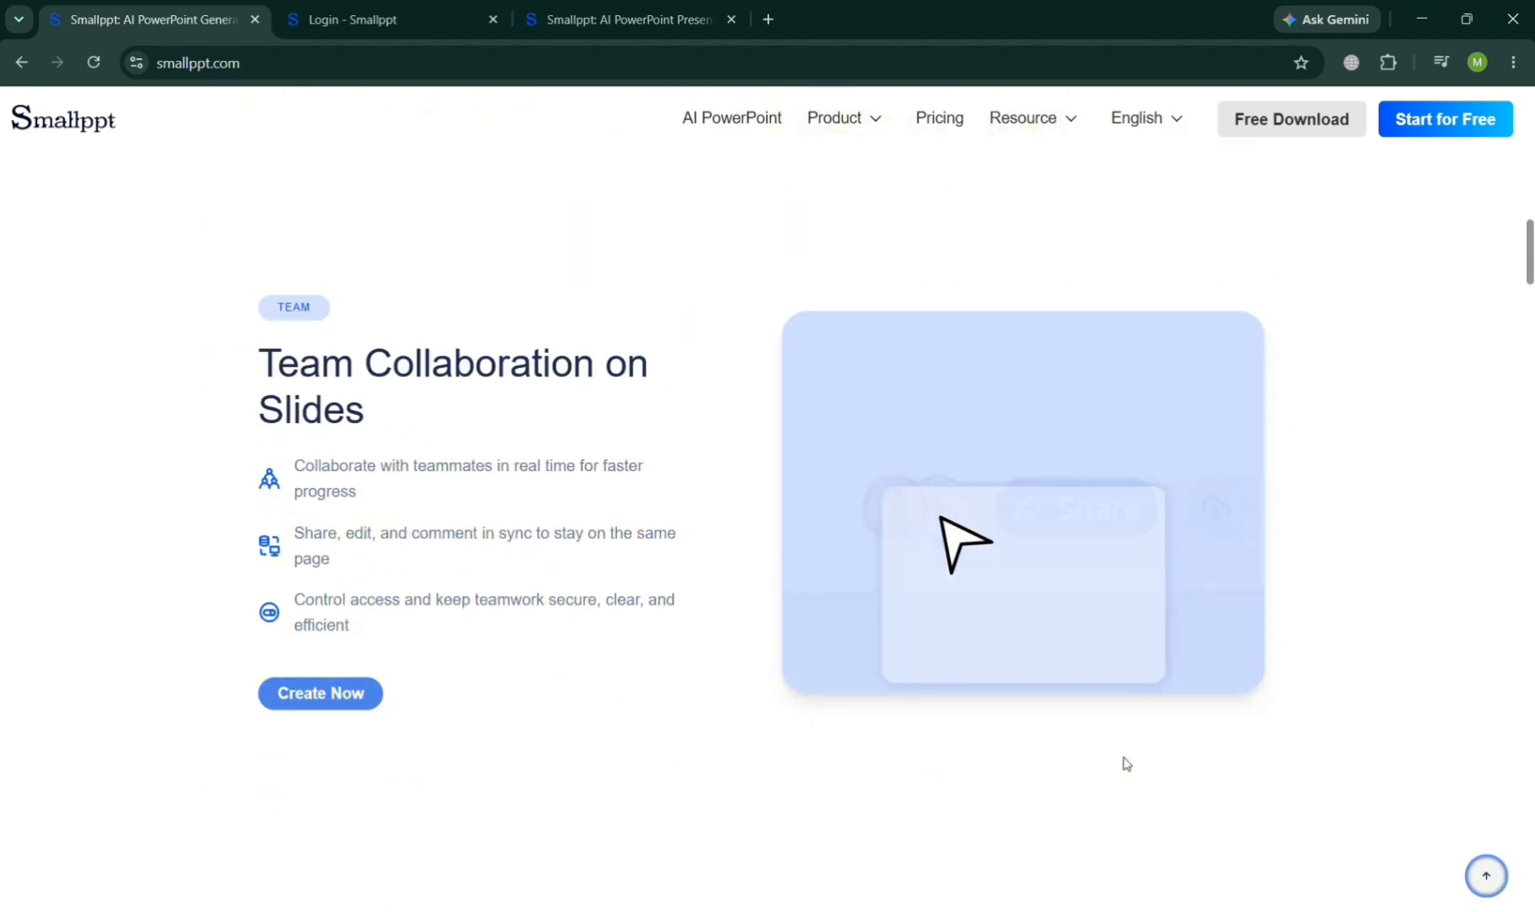
scroll(1126, 763, down, 4)
scroll(1127, 763, down, 8)
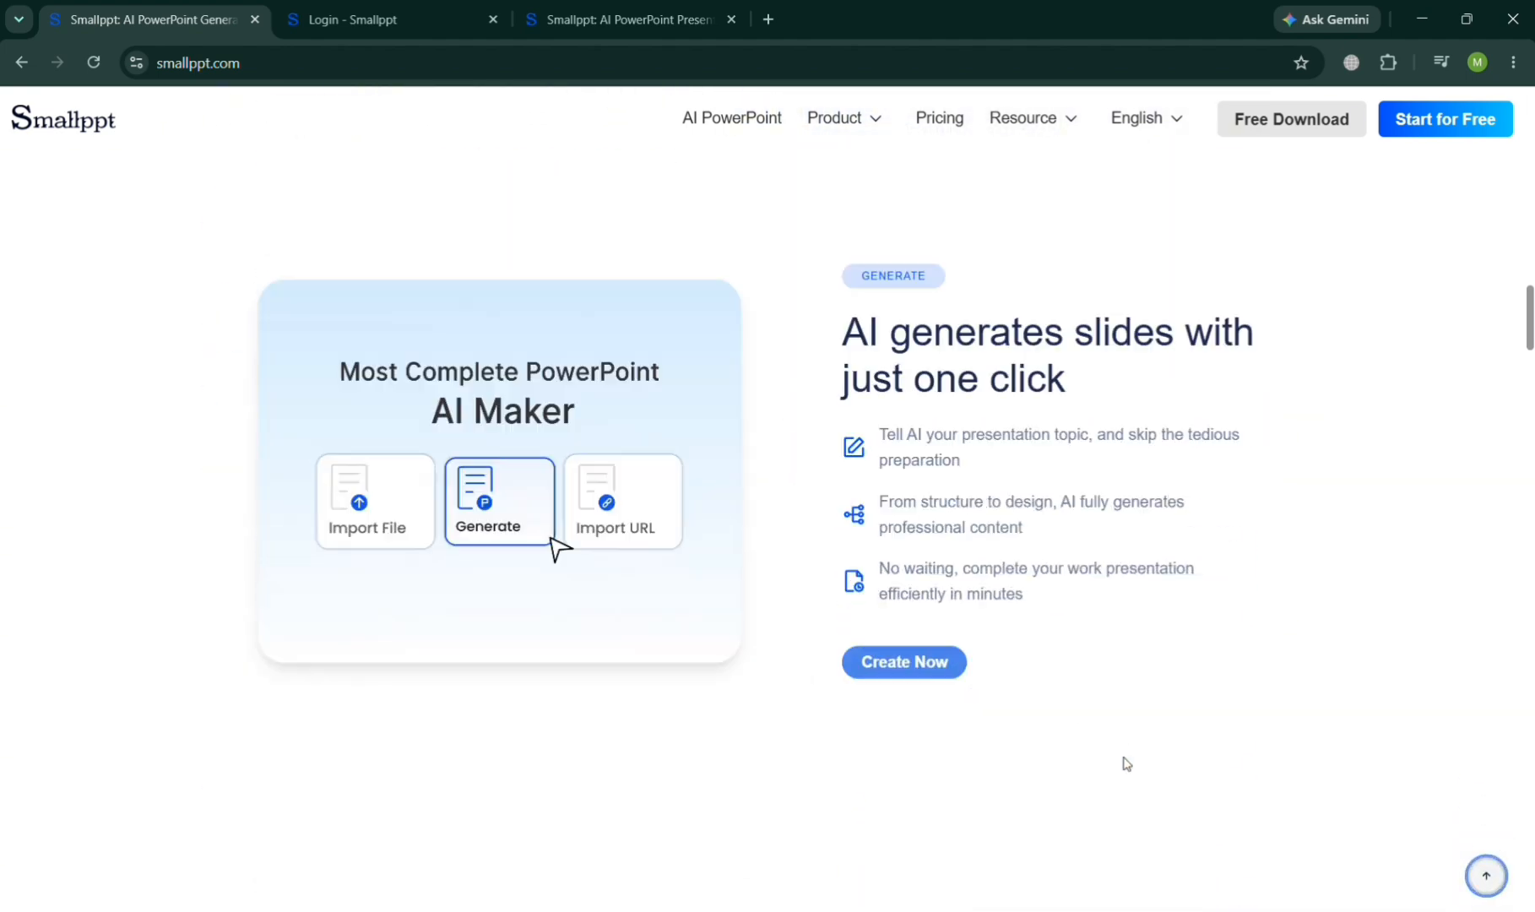
scroll(1126, 764, down, 5)
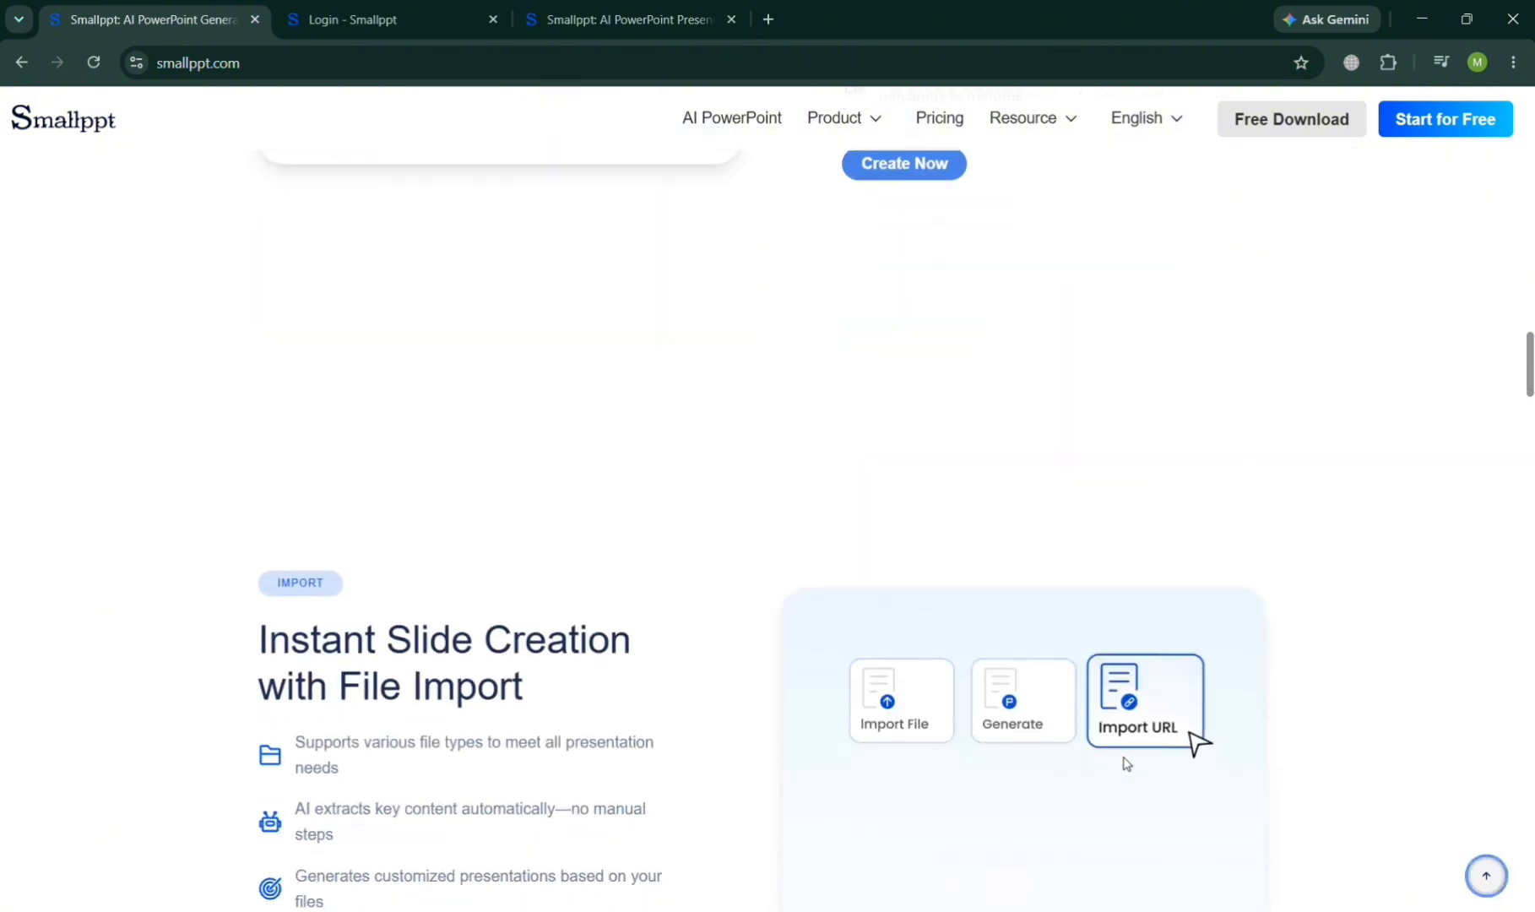
scroll(1126, 764, down, 4)
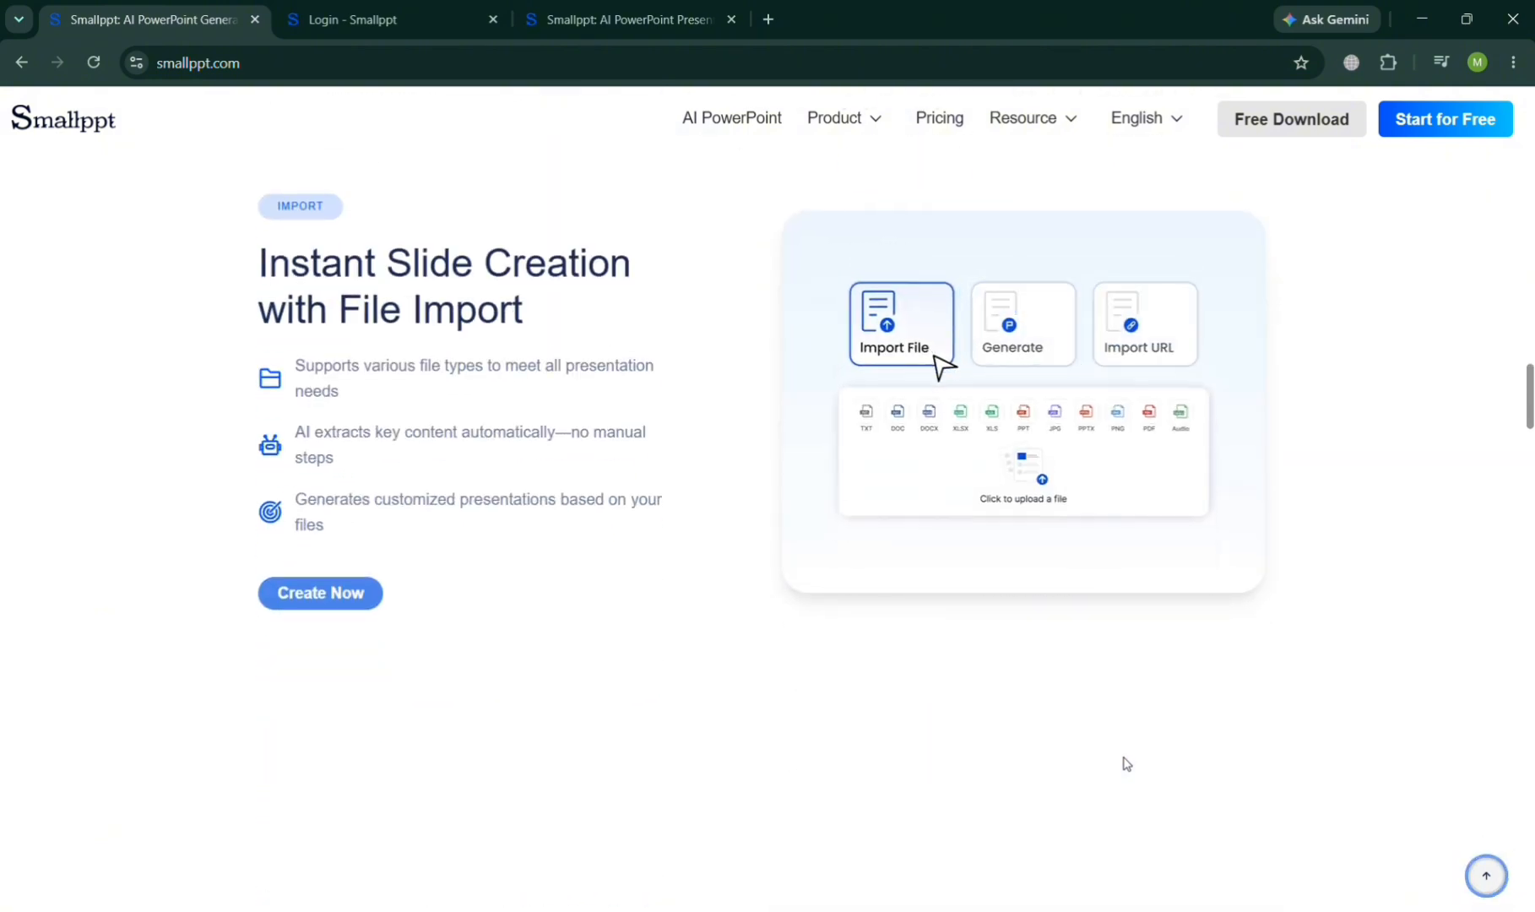
scroll(1127, 763, down, 4)
scroll(1125, 762, down, 5)
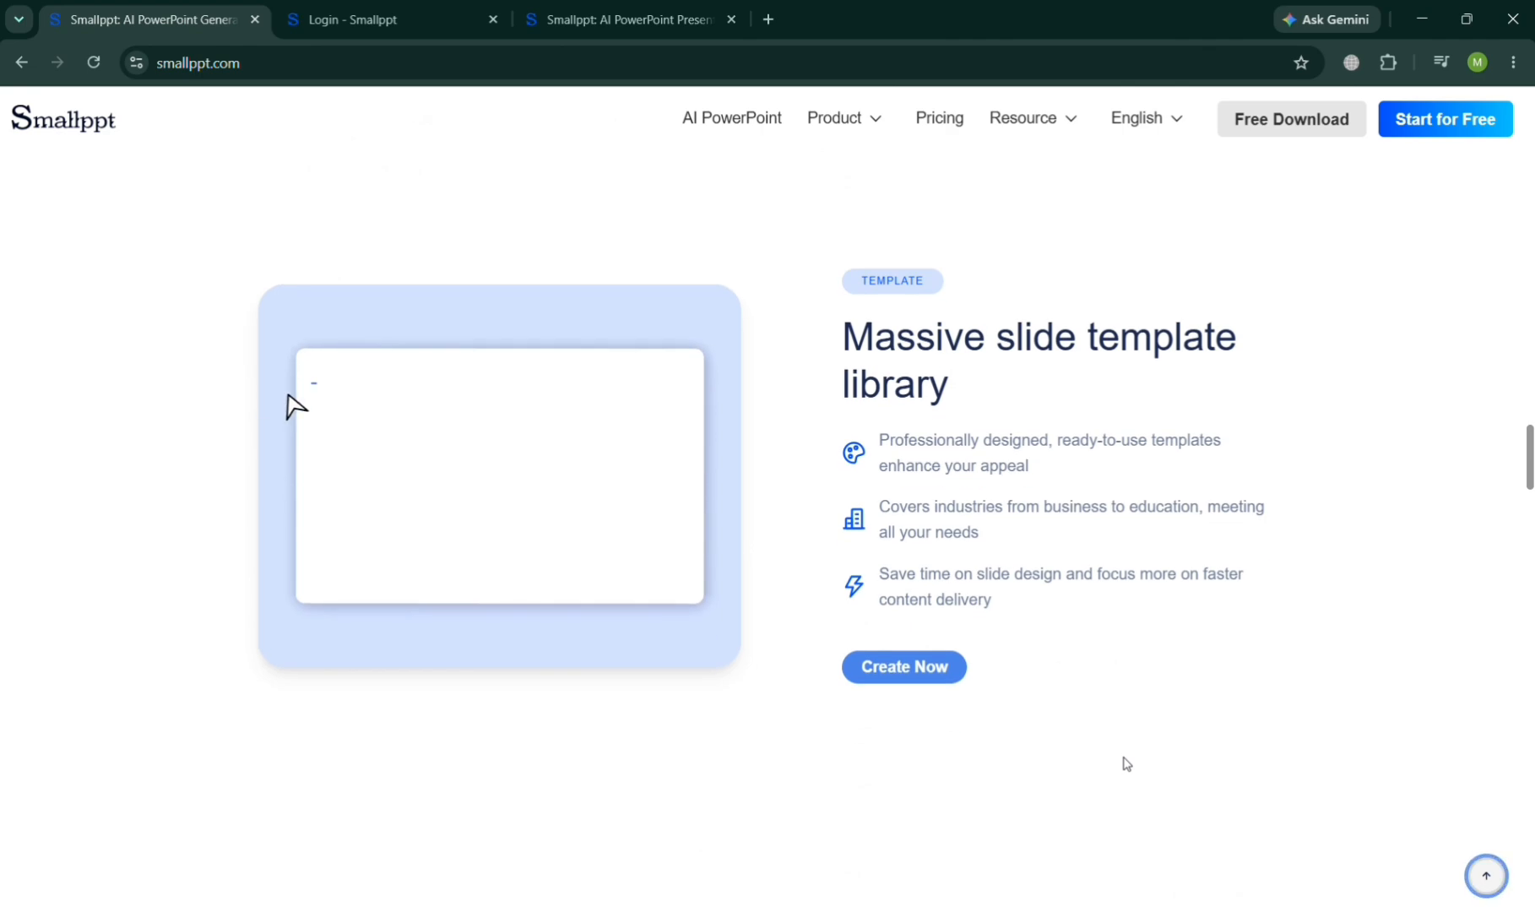
scroll(1125, 762, down, 8)
scroll(1124, 762, down, 12)
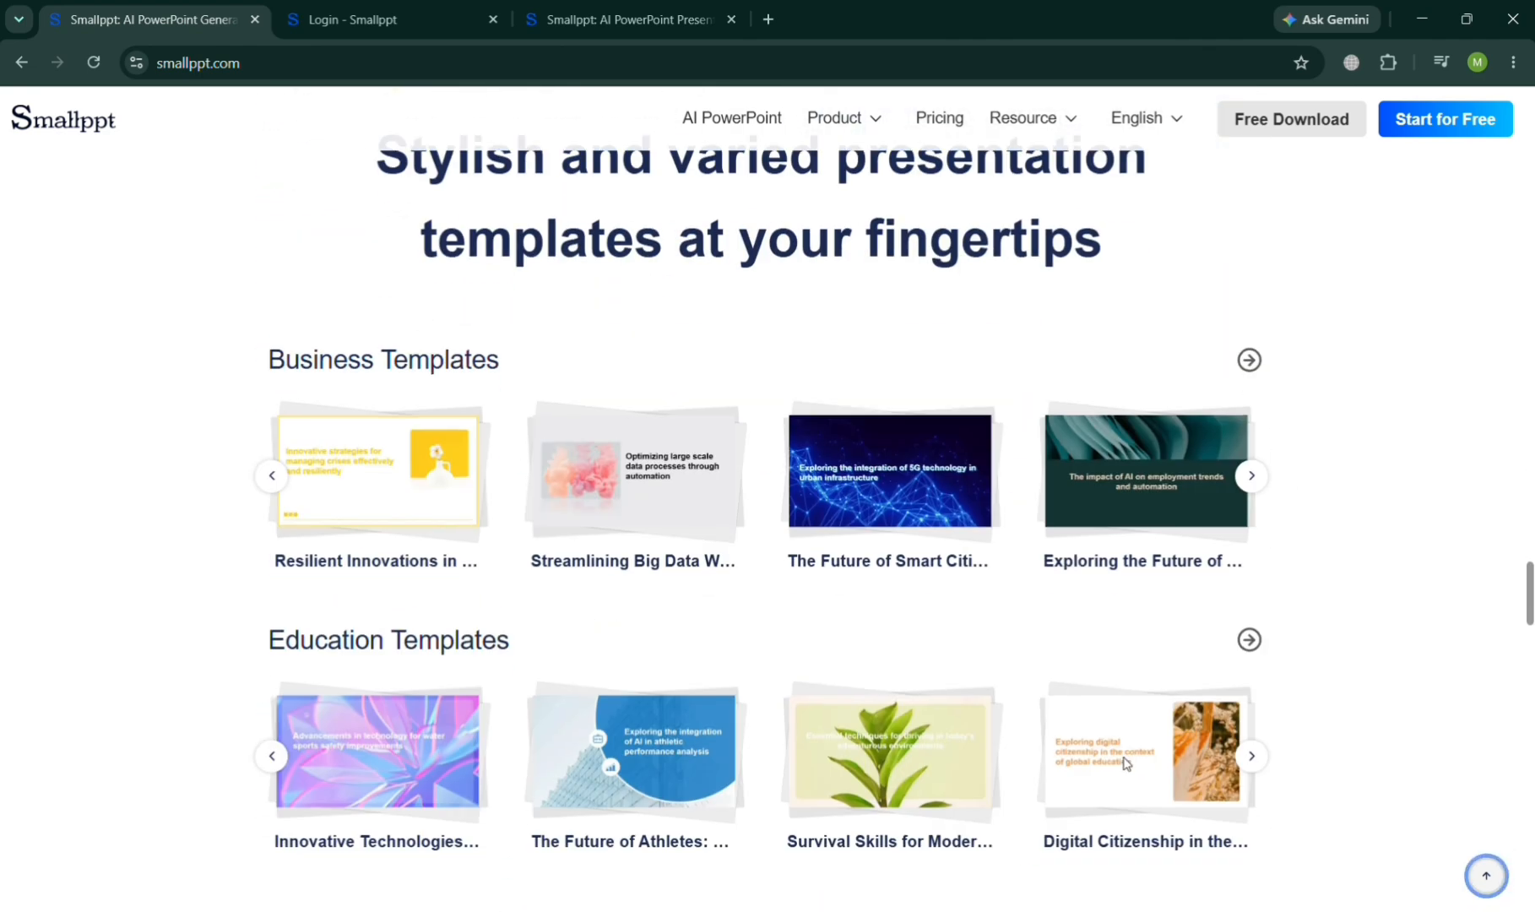
scroll(1124, 763, down, 6)
scroll(1124, 763, down, 6)
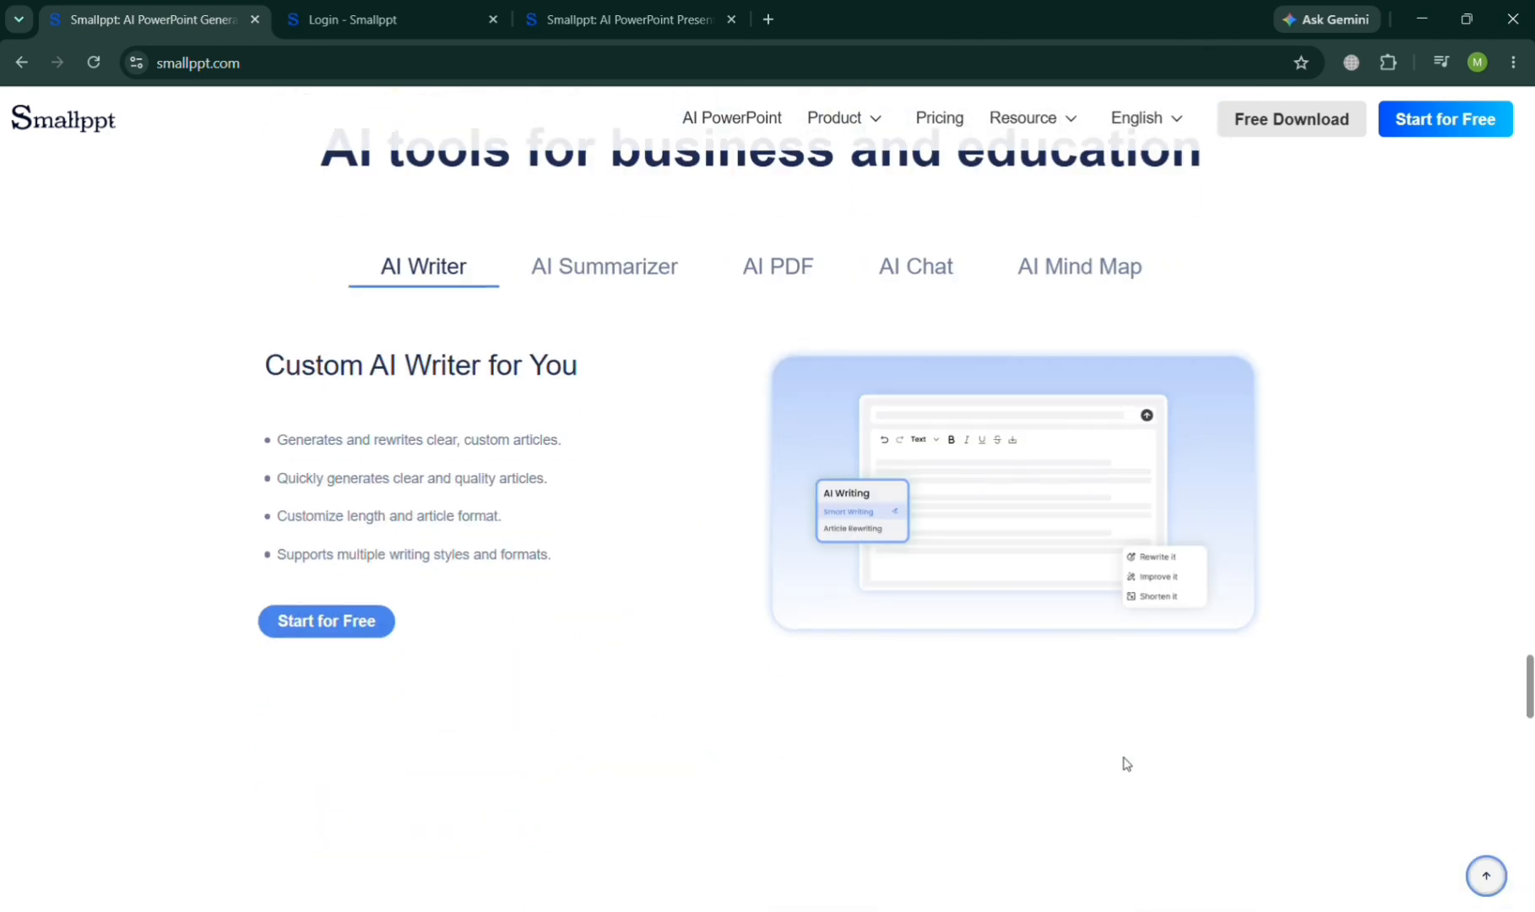
scroll(1127, 763, down, 10)
scroll(1126, 763, down, 17)
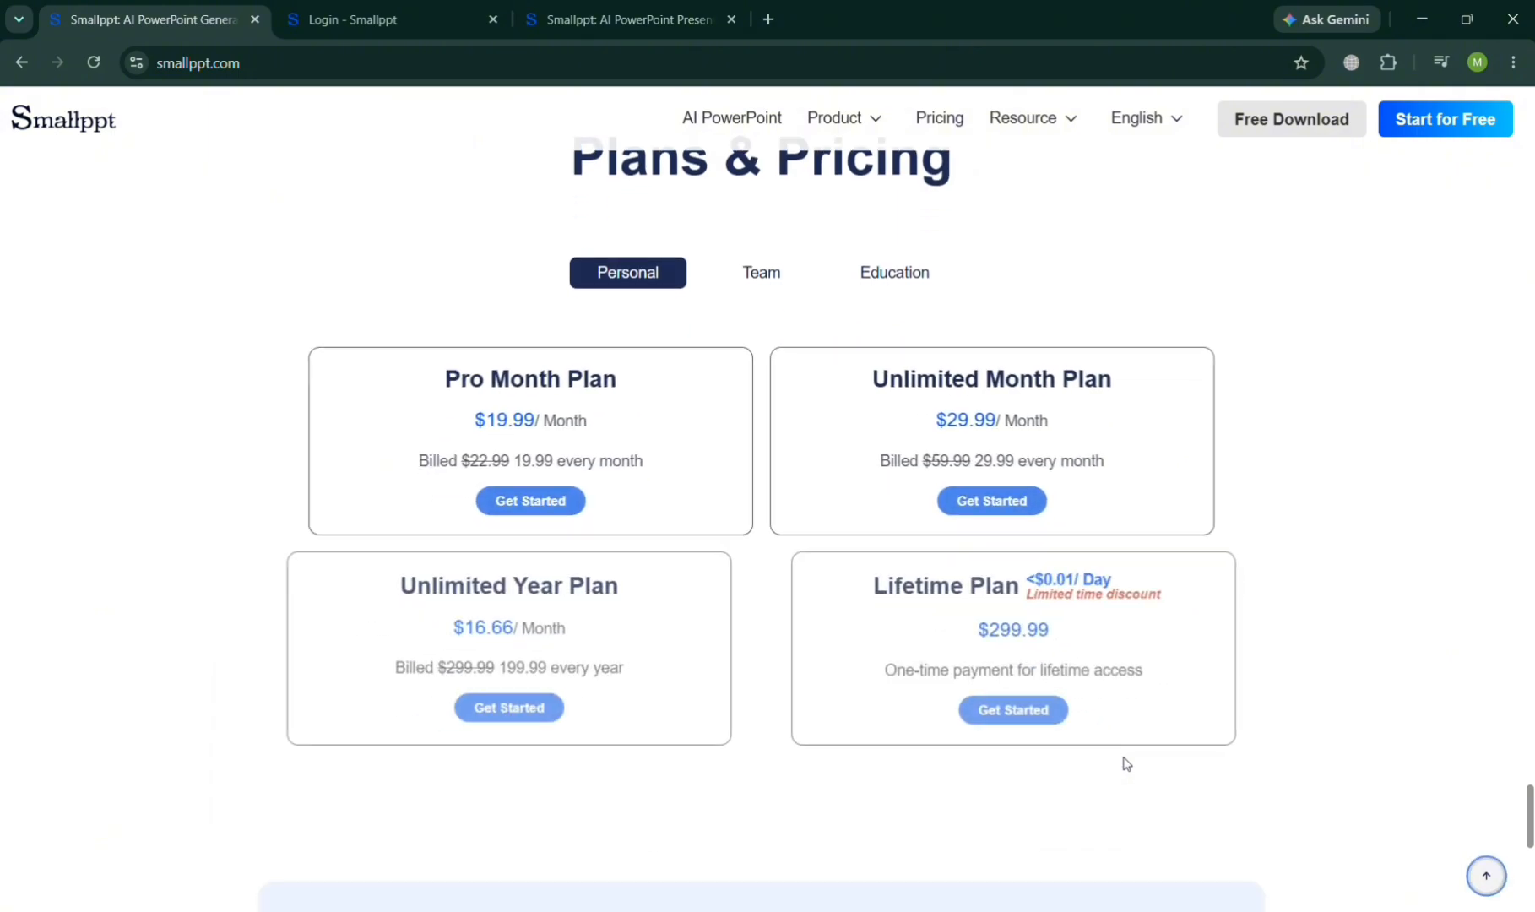
scroll(1130, 766, up, 6)
scroll(1130, 766, up, 20)
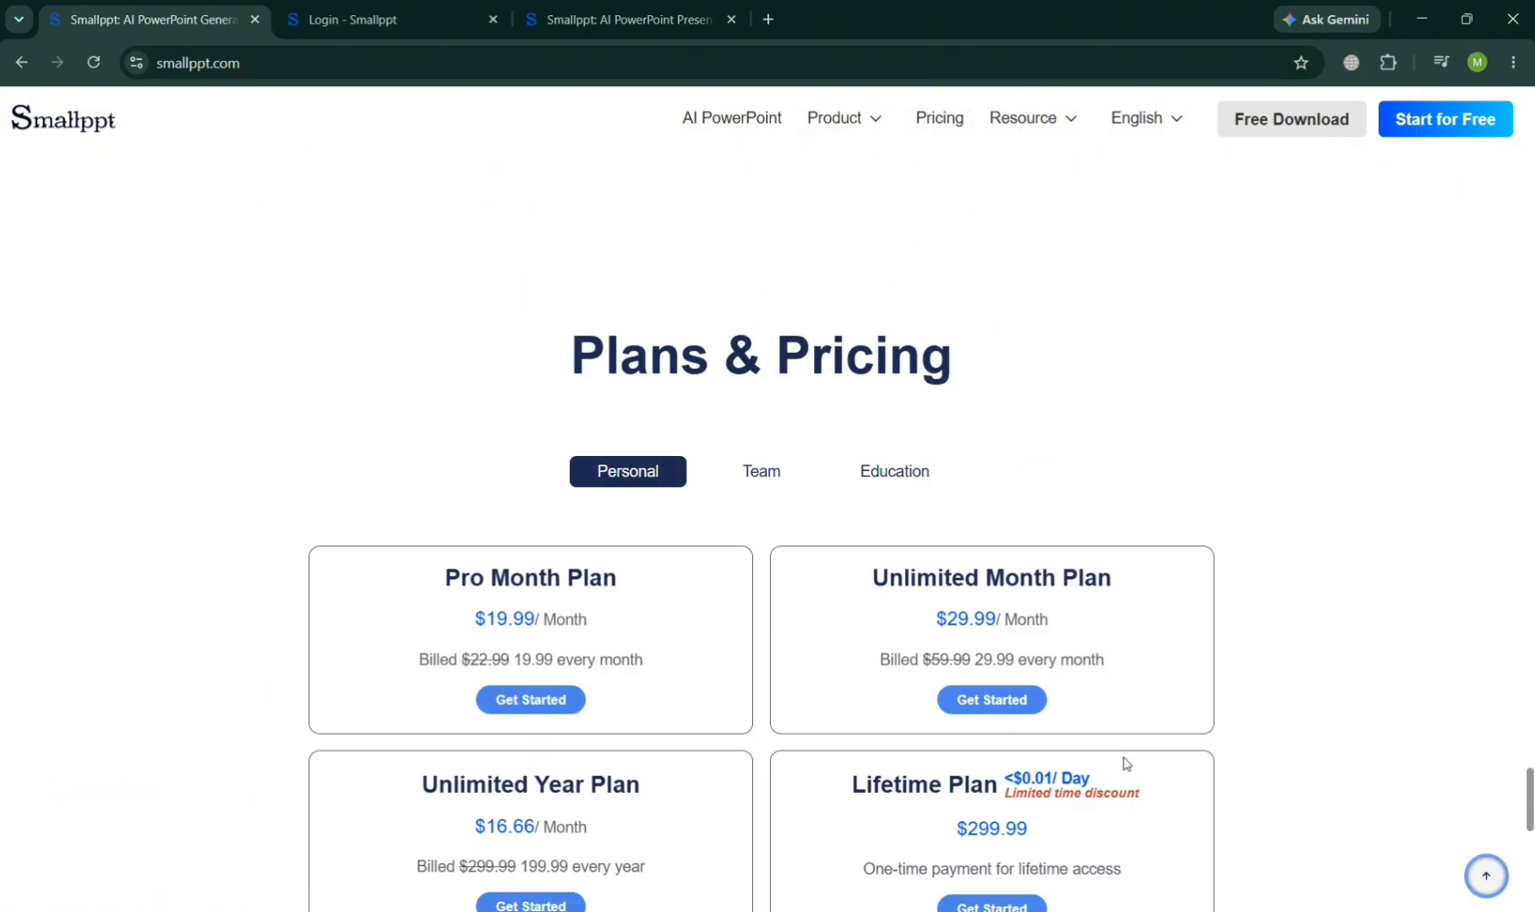
scroll(1124, 764, up, 20)
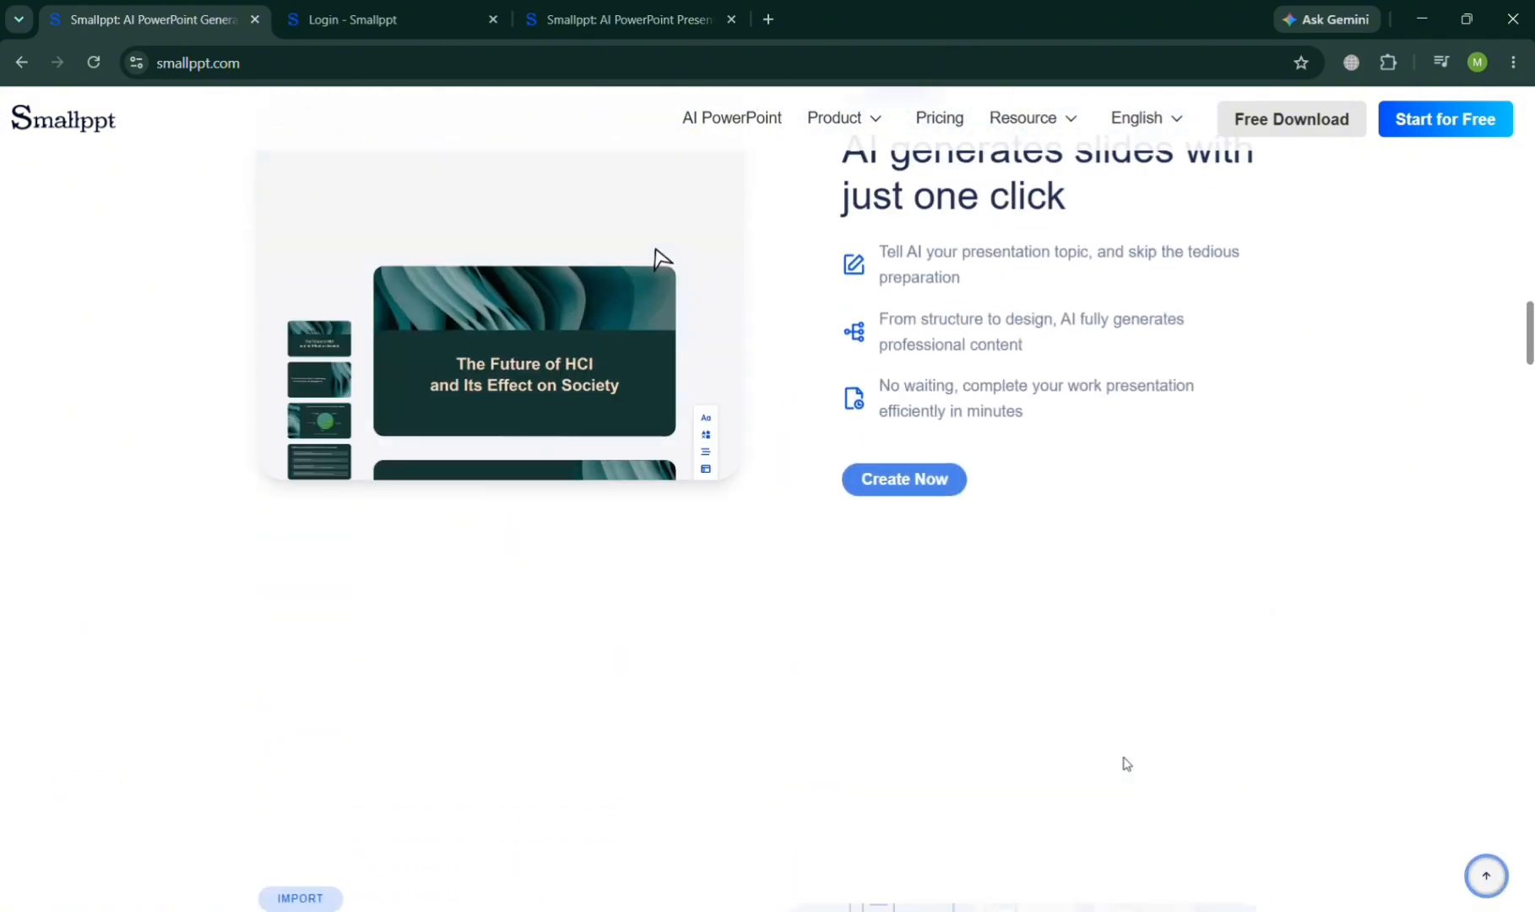
scroll(1127, 764, up, 8)
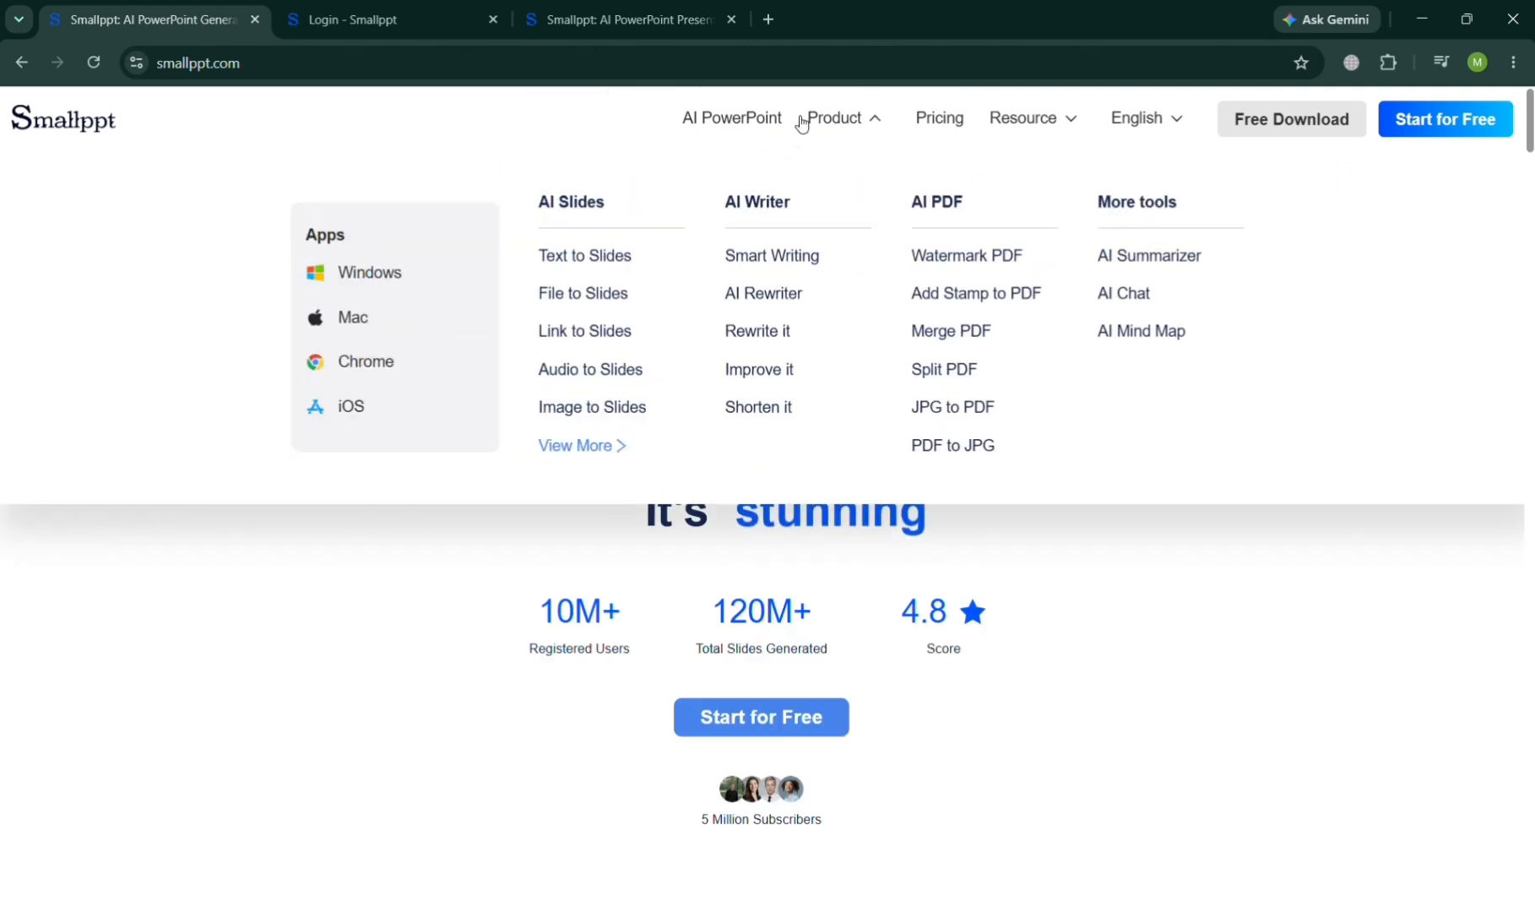
Step: Open the Pricing page and review the personal plans' prices and included features
mouse_move(1159, 114)
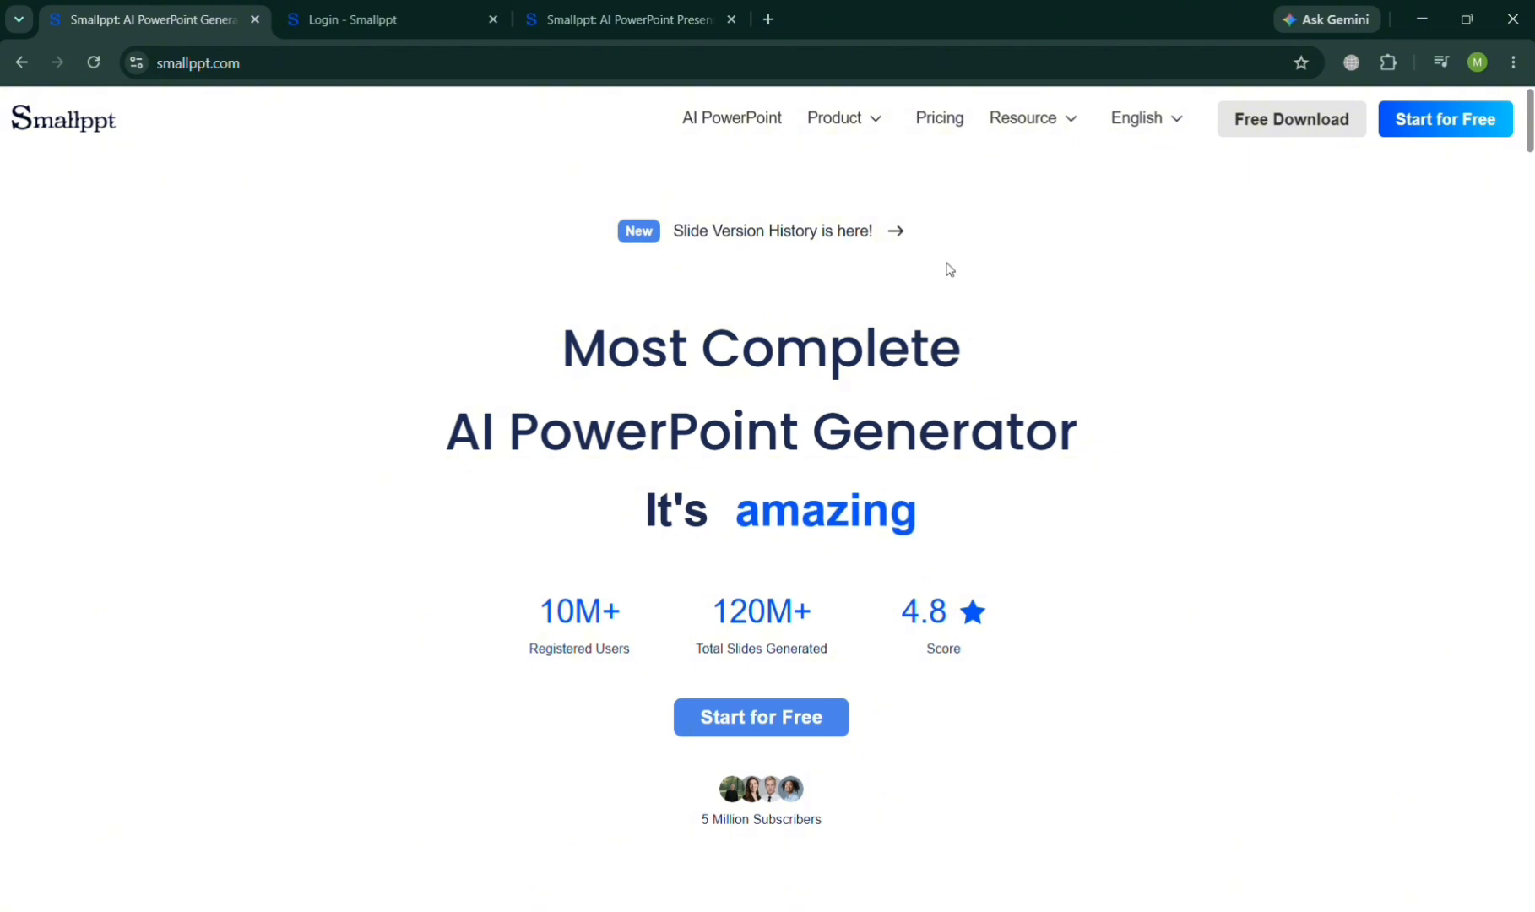
mouse_move(906, 122)
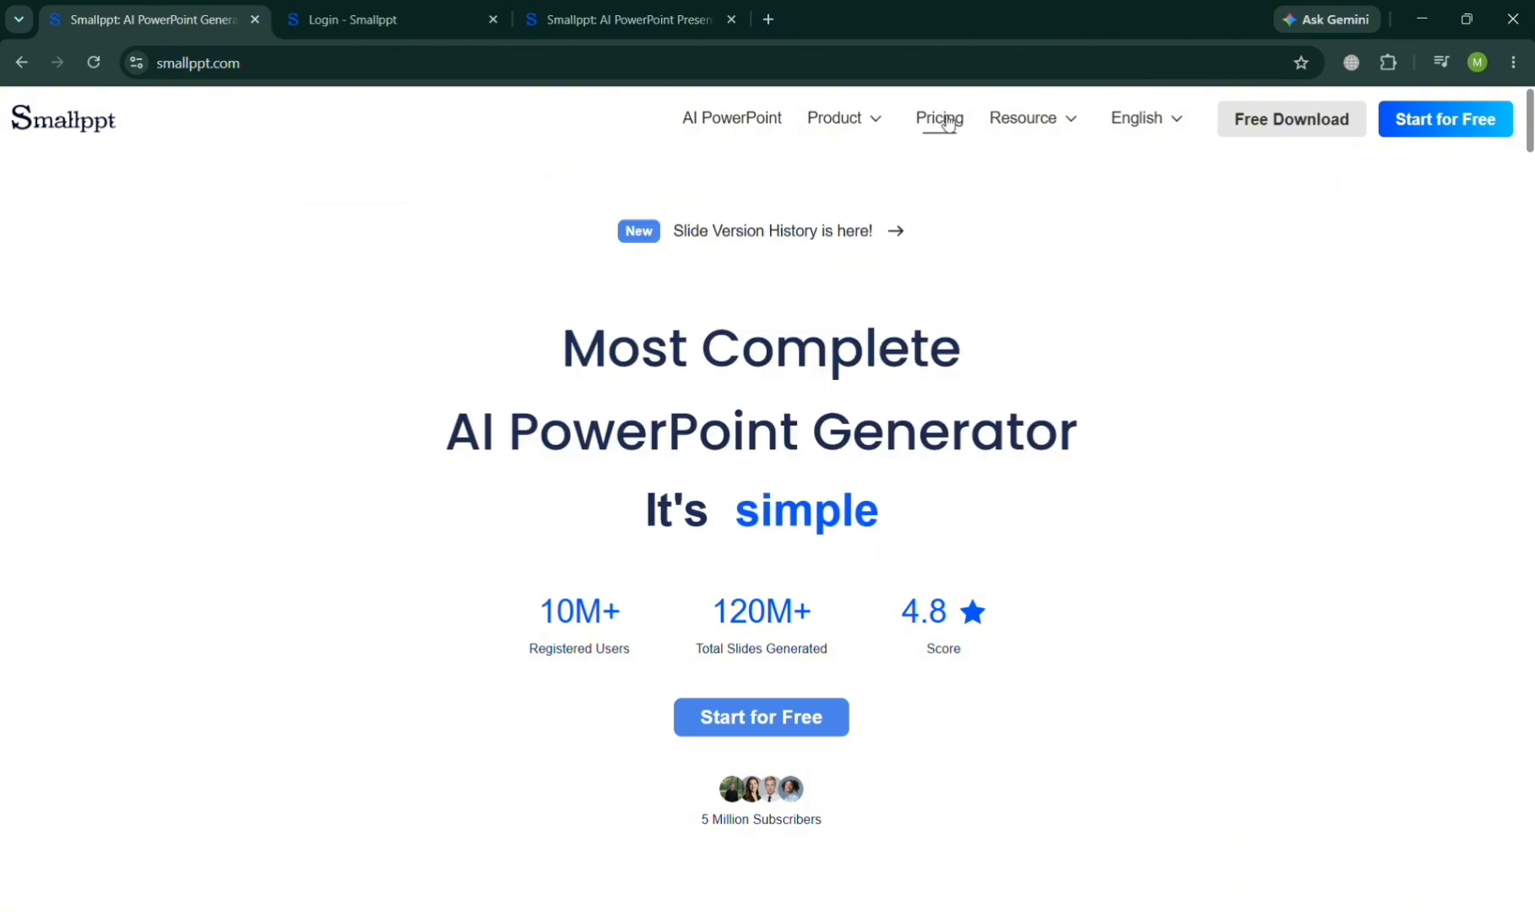
click(946, 119)
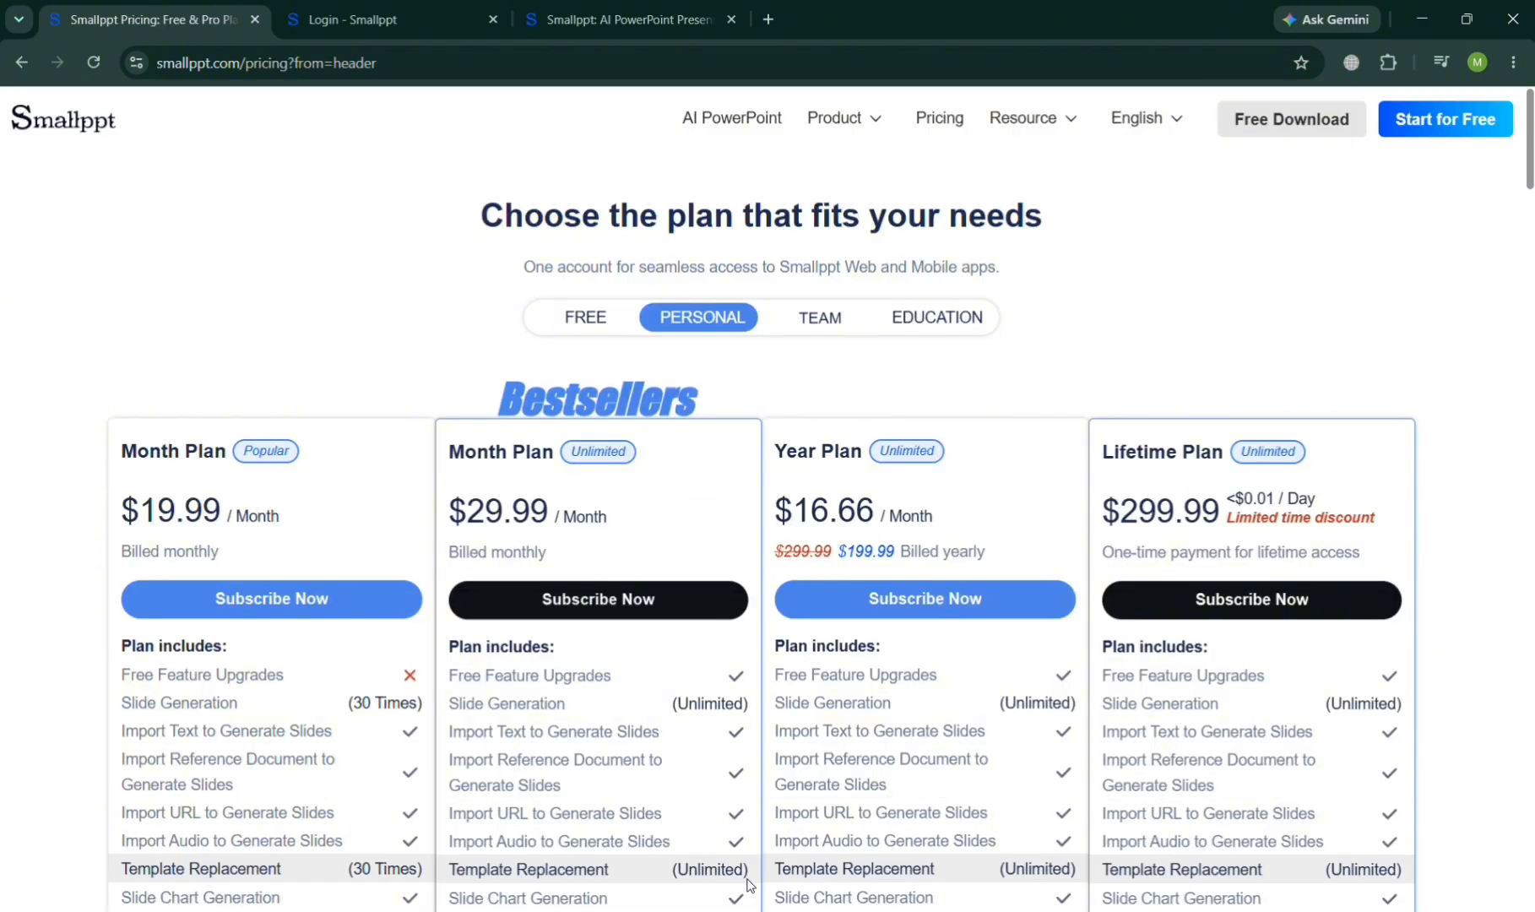
scroll(748, 885, down, 1)
scroll(748, 885, down, 1)
scroll(751, 885, down, 3)
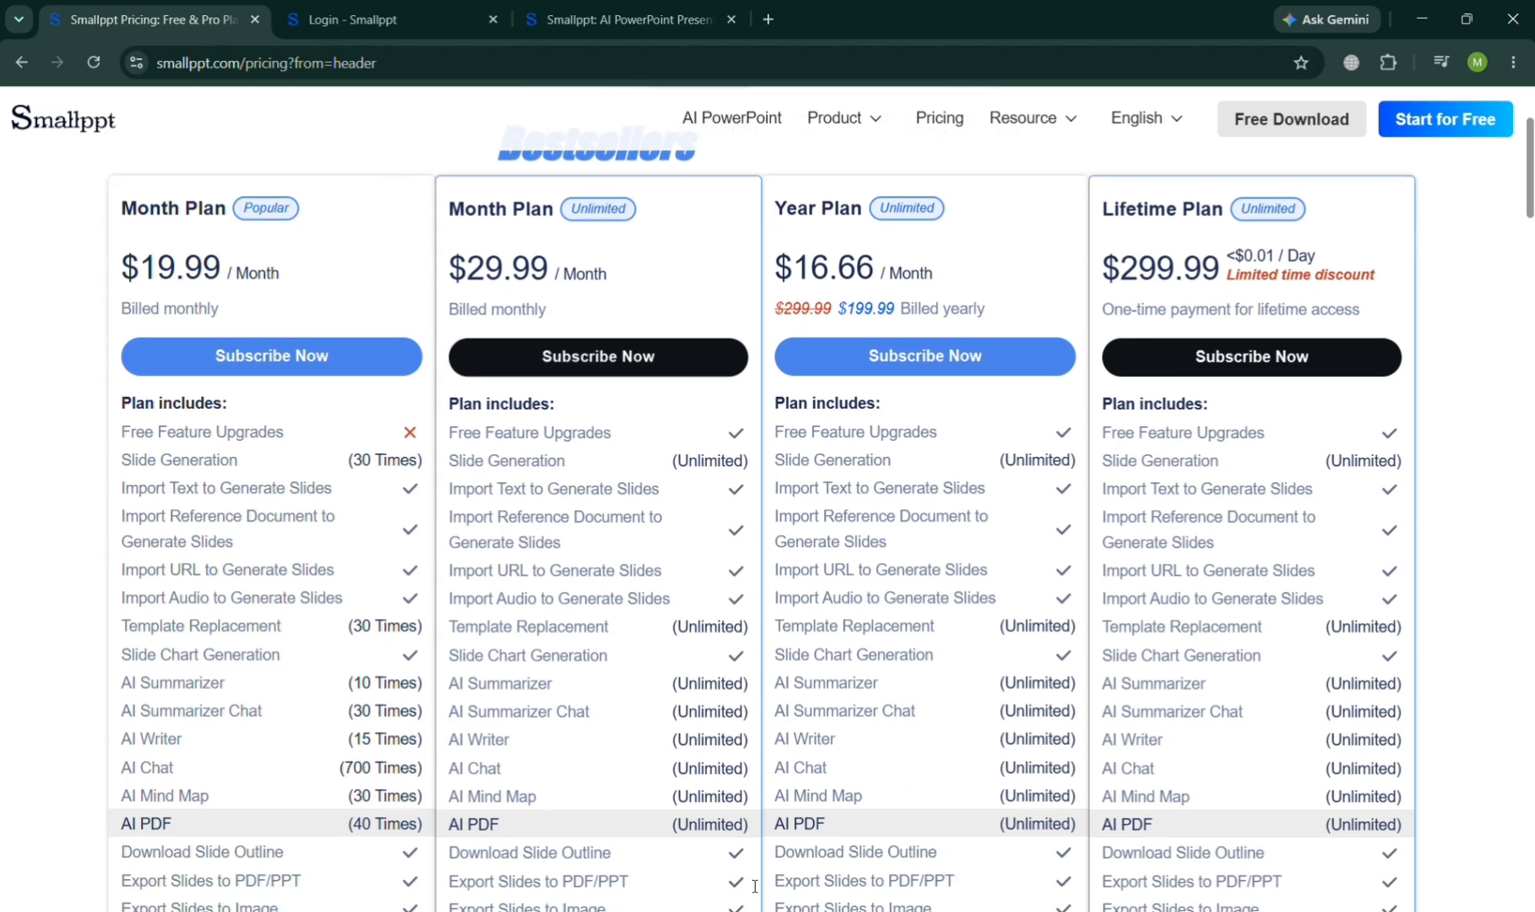
scroll(755, 885, up, 5)
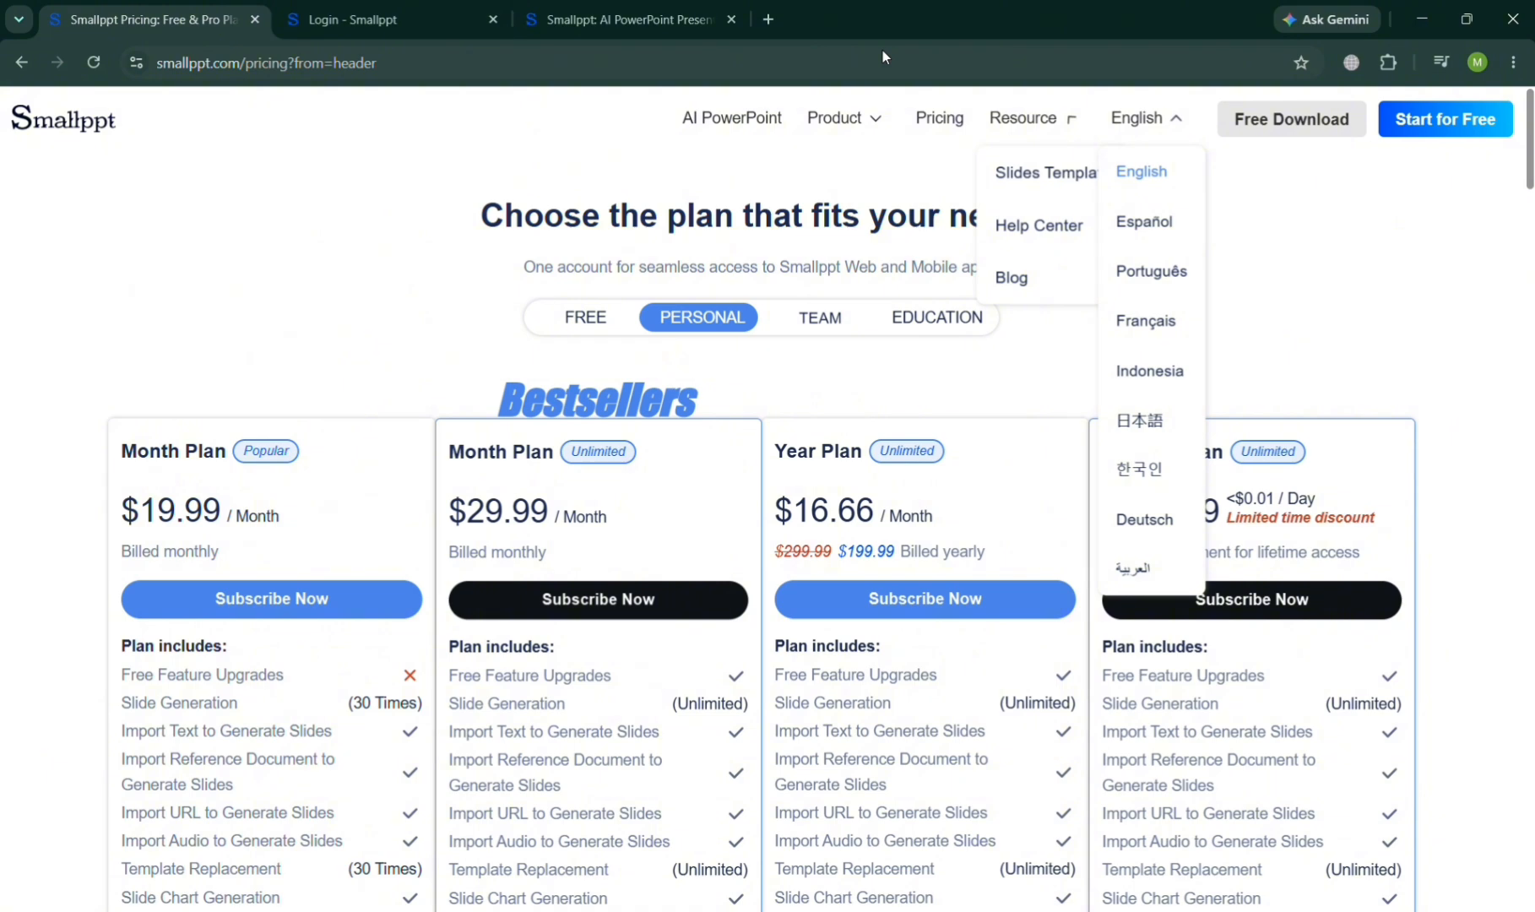
Step: Switch to the AI Slides workspace and view the Import File, Import URL and Paste in text modes, finishing on Generate's title field
click(389, 18)
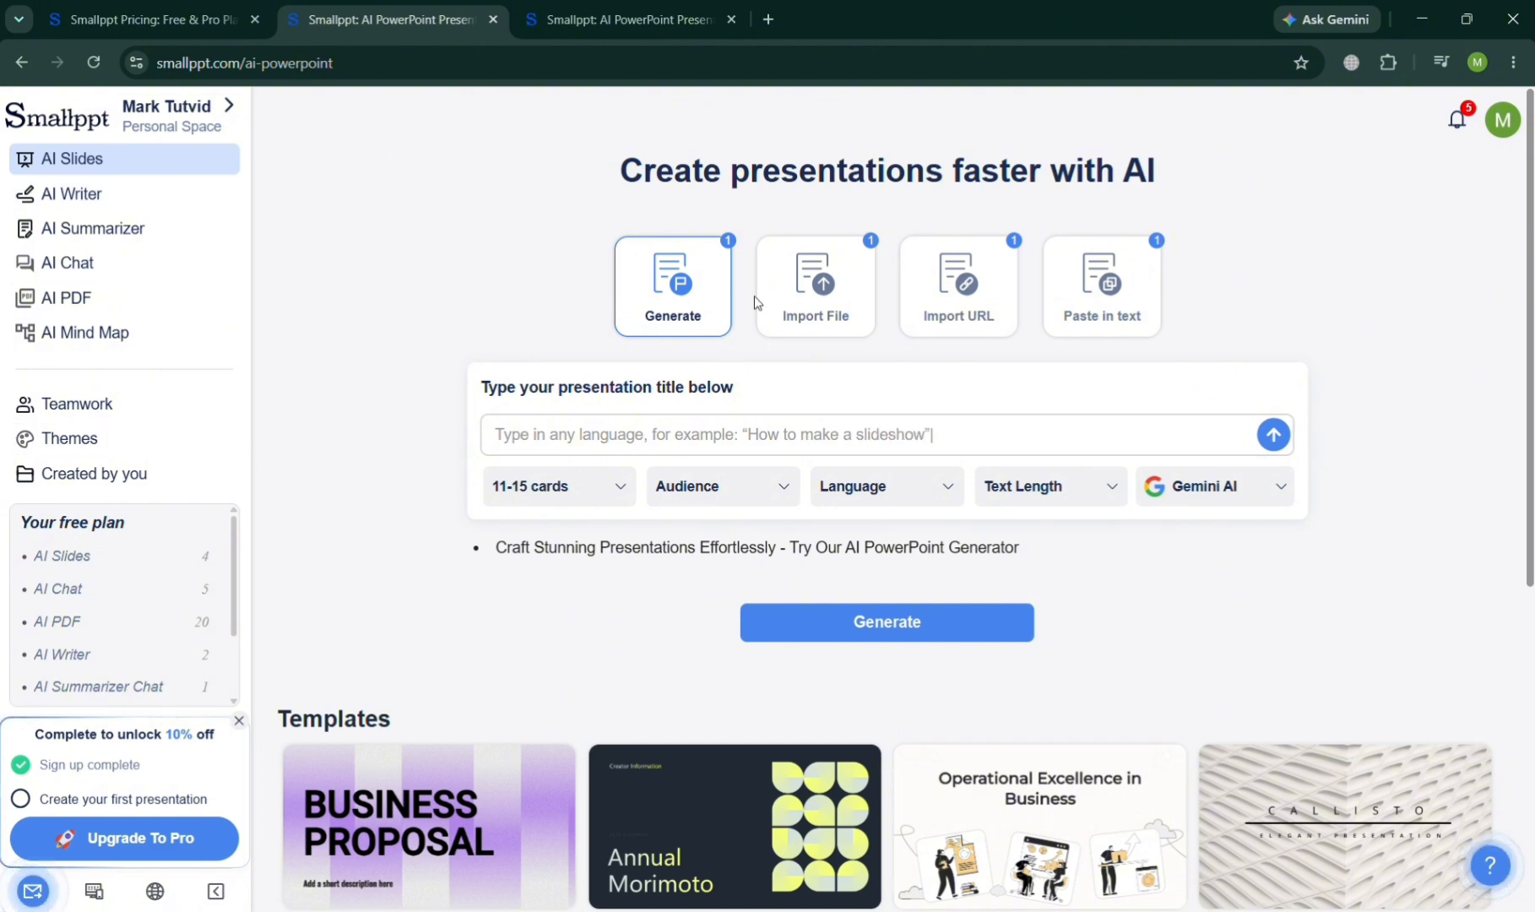
click(789, 306)
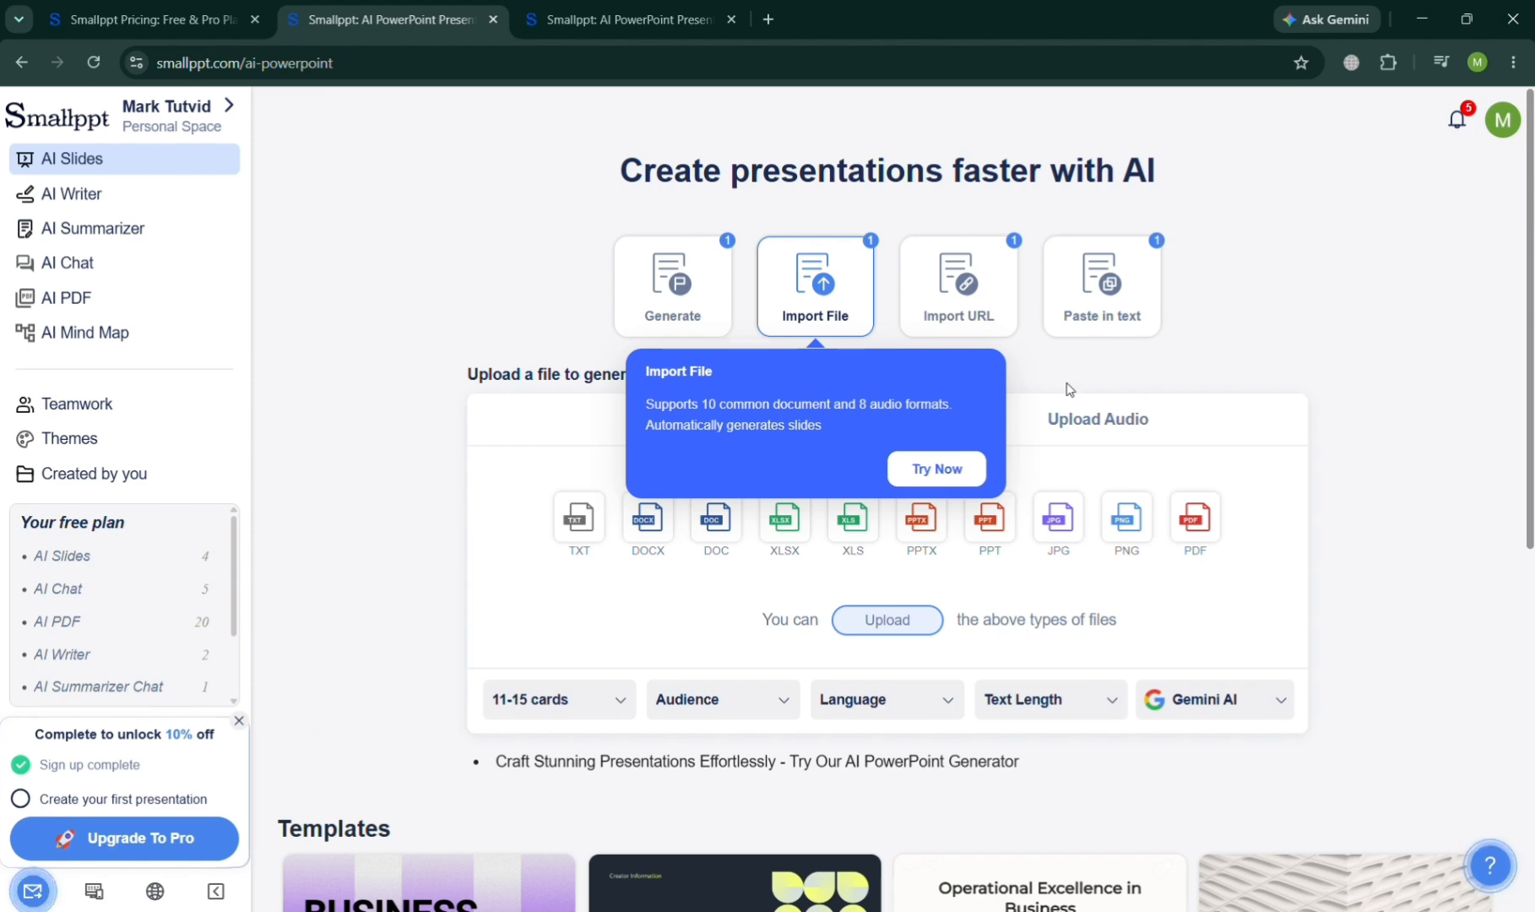
click(1003, 294)
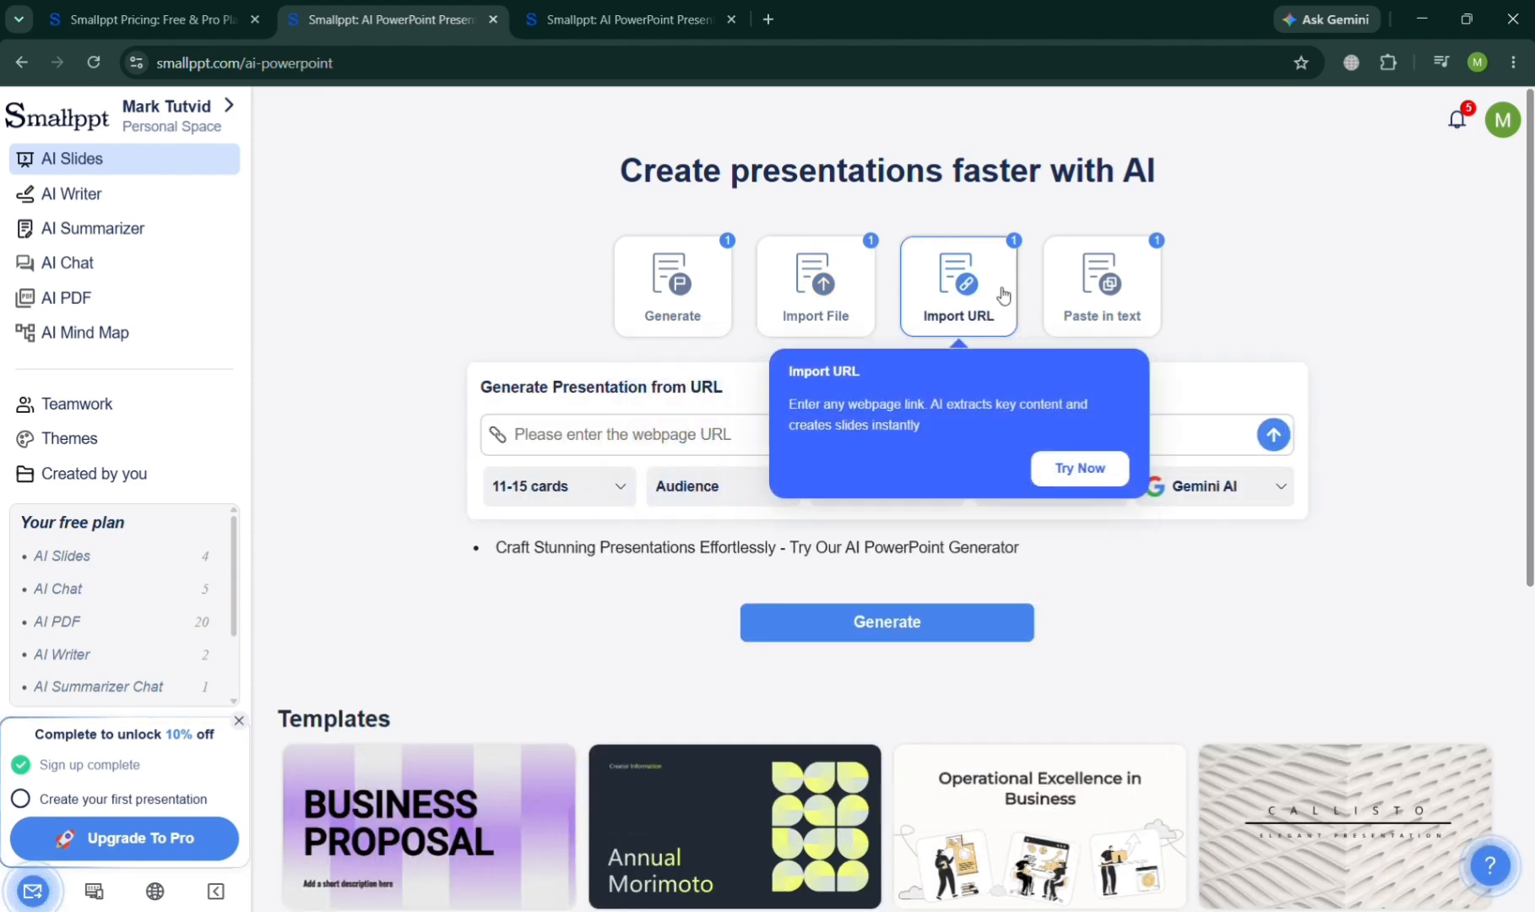
click(1110, 285)
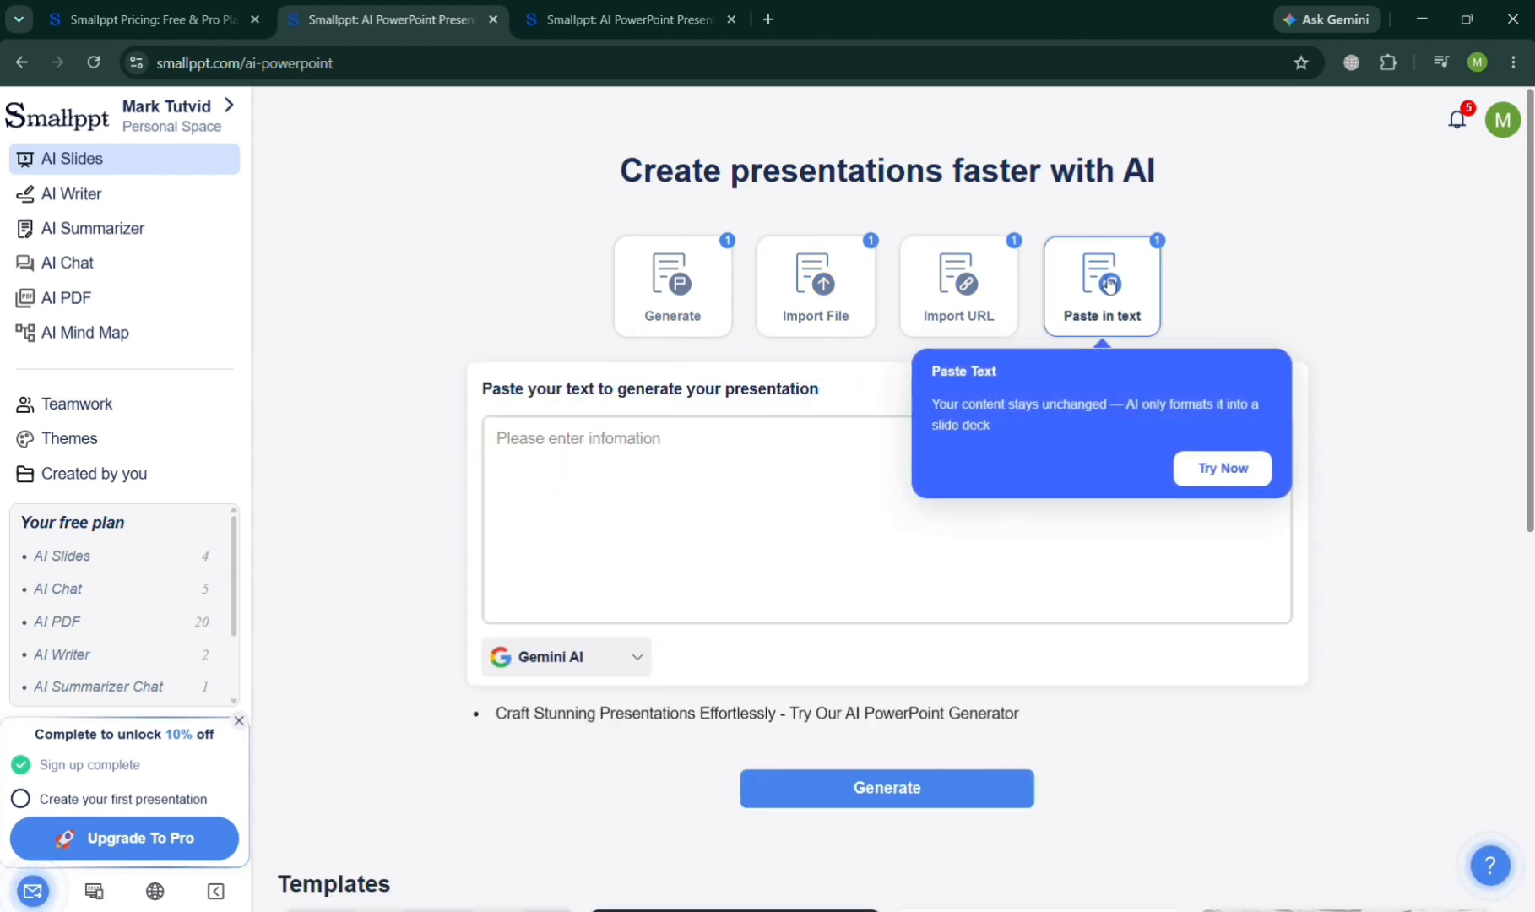
click(702, 264)
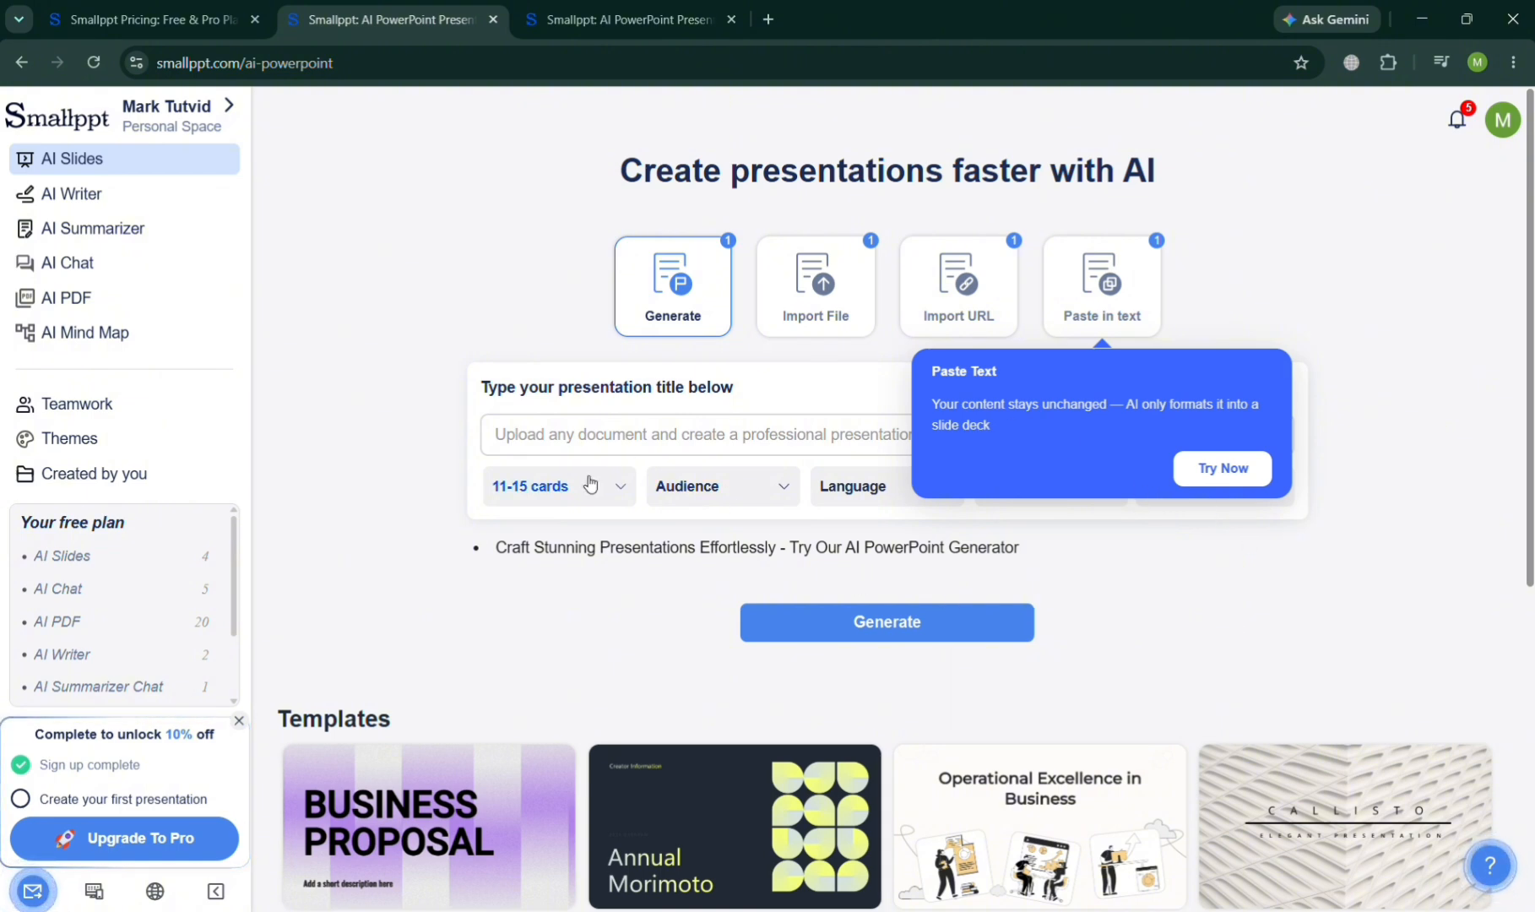
click(667, 432)
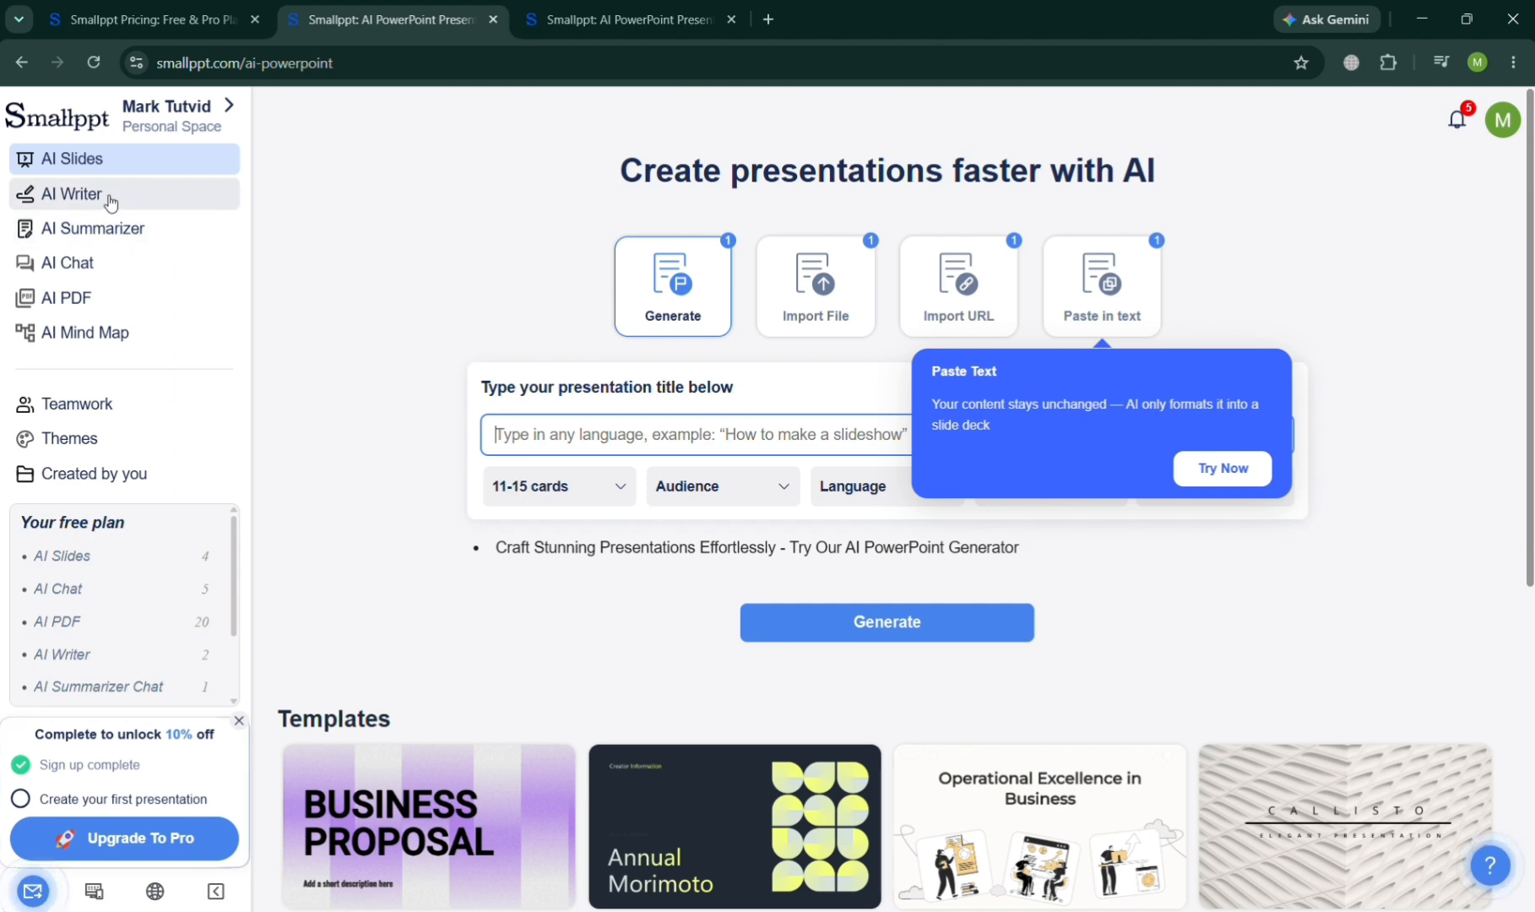
Step: Open the AI Writer tool and go through its introductory tips to the end
click(152, 197)
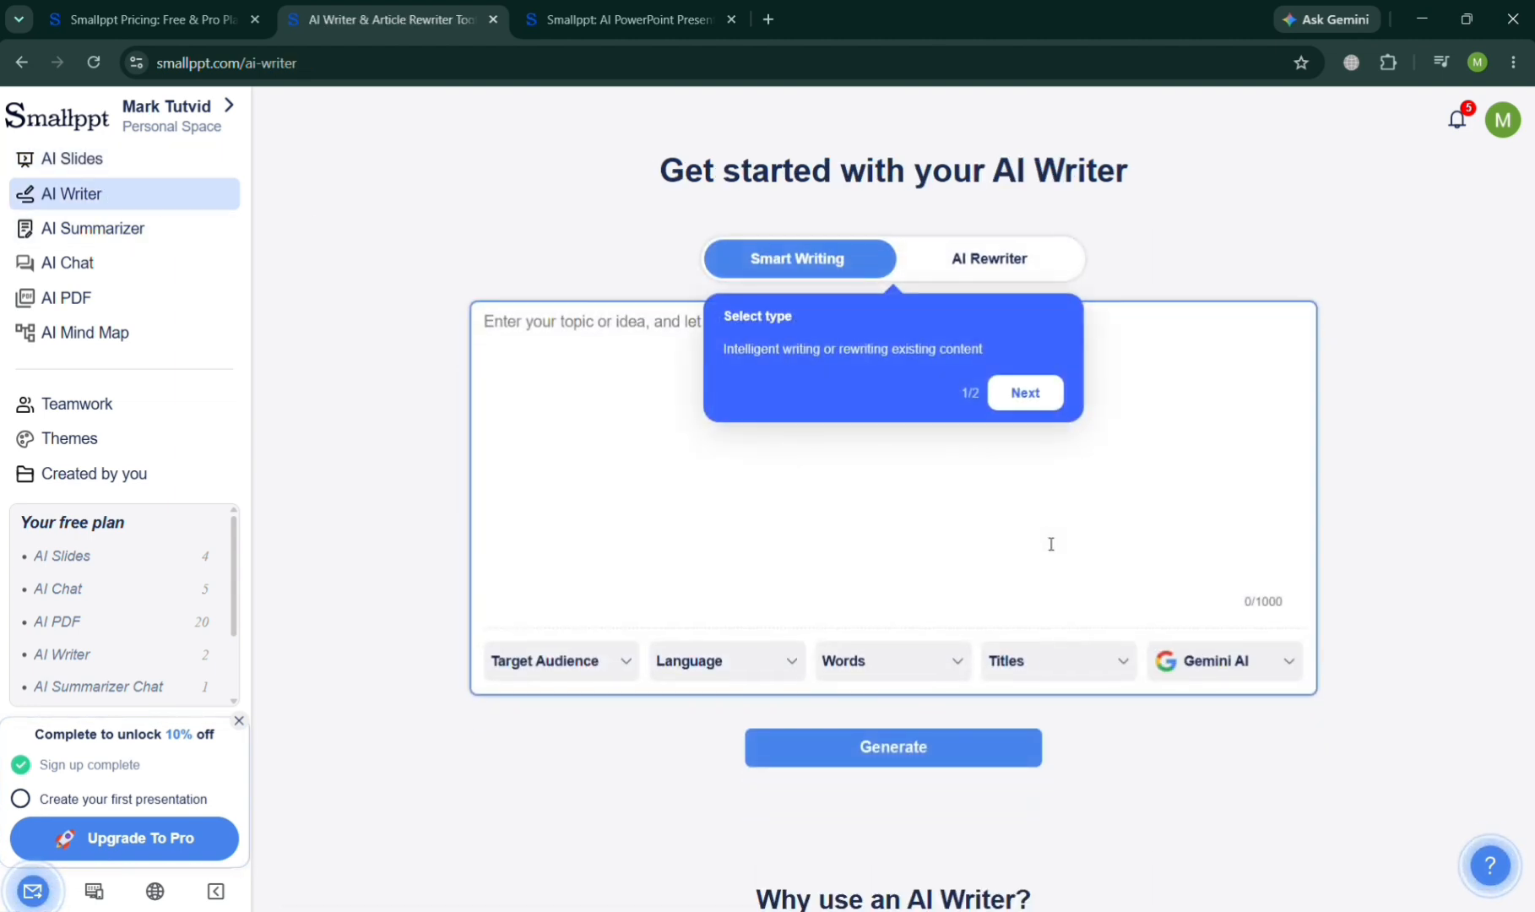
click(1053, 392)
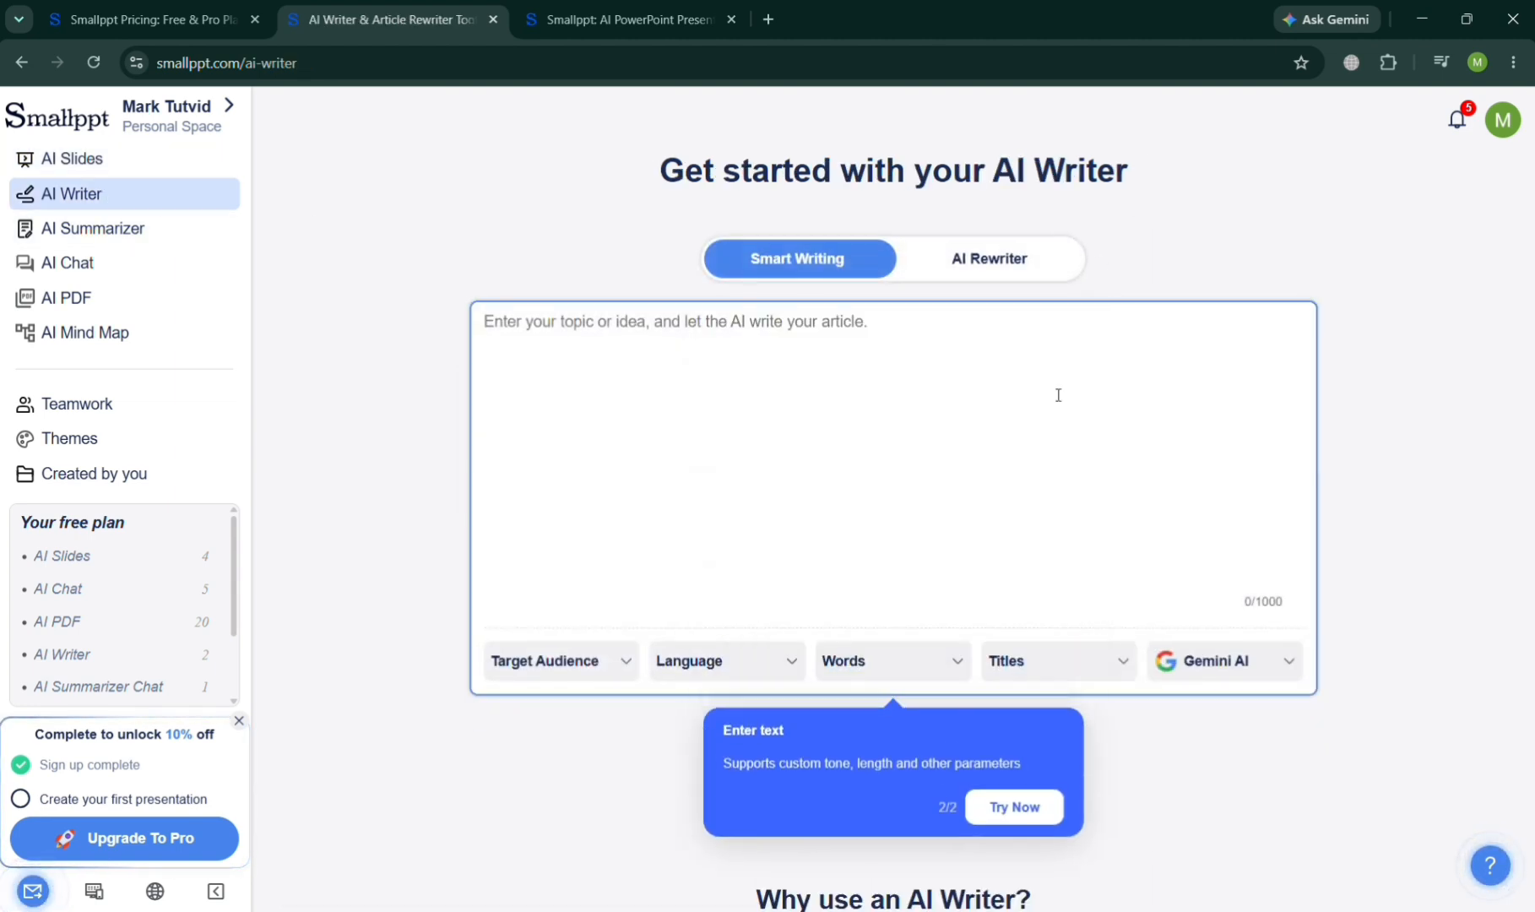
click(1024, 808)
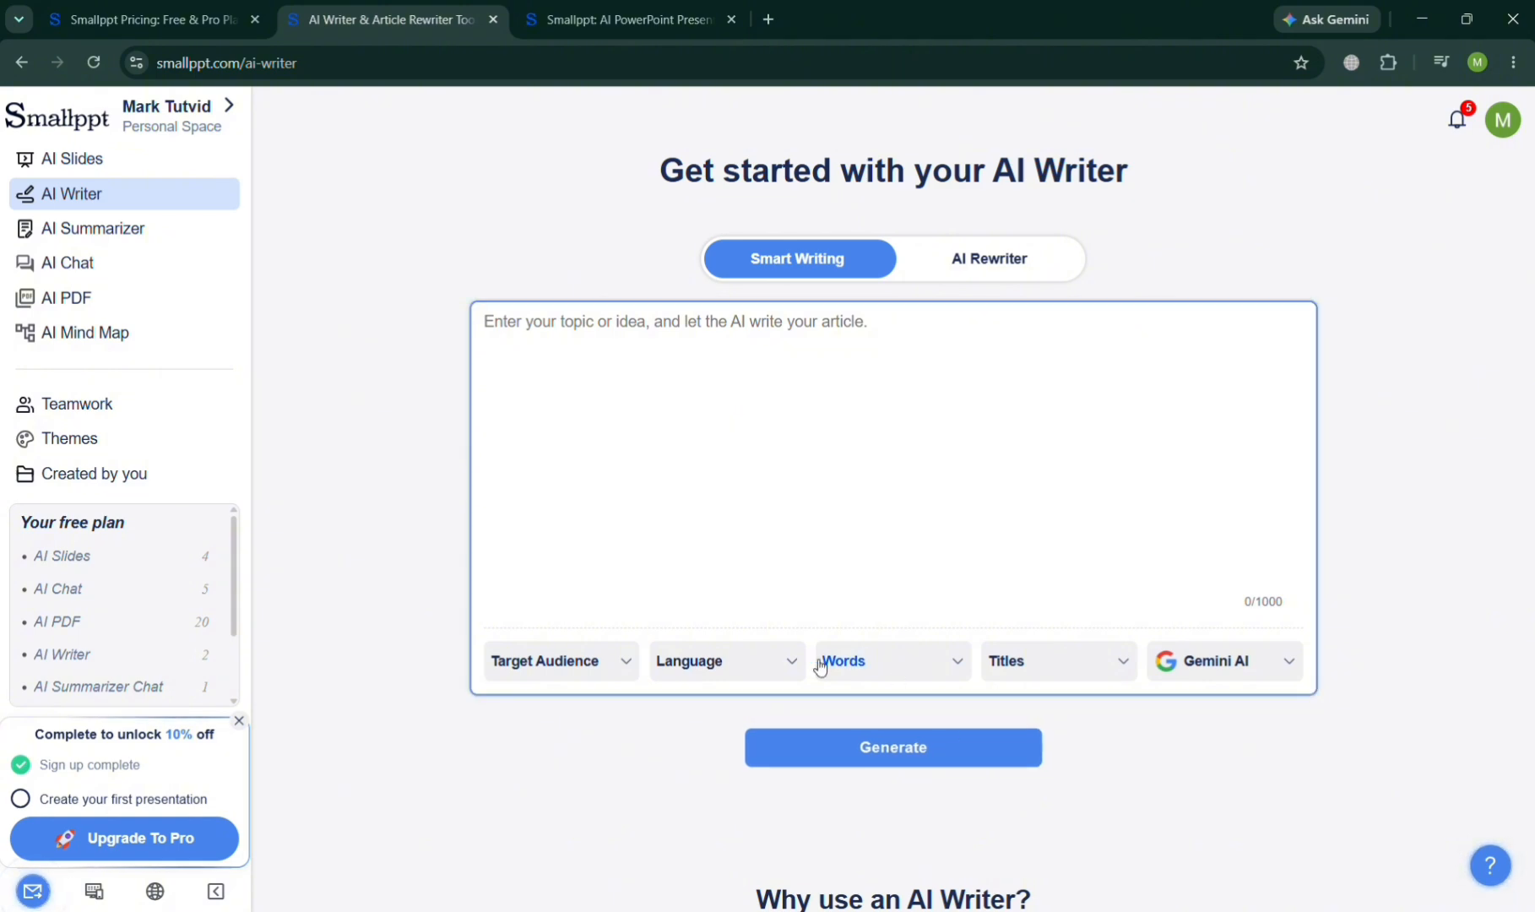
Step: Switch the writer to AI Rewriter and inspect its AI model, language and target audience options without changing them
click(1022, 269)
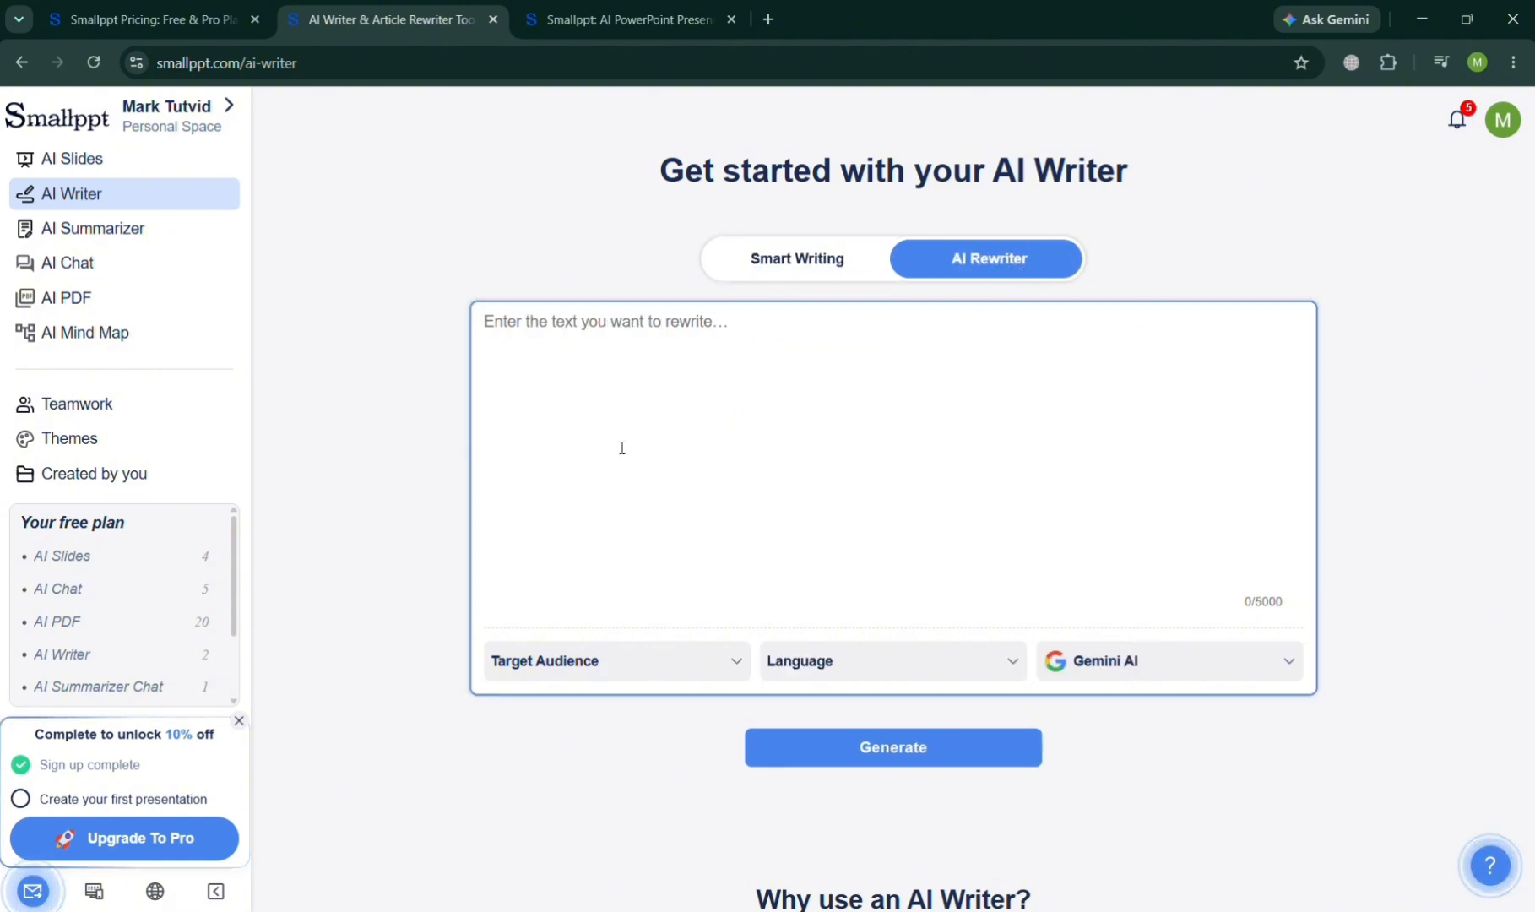
click(1196, 661)
click(966, 661)
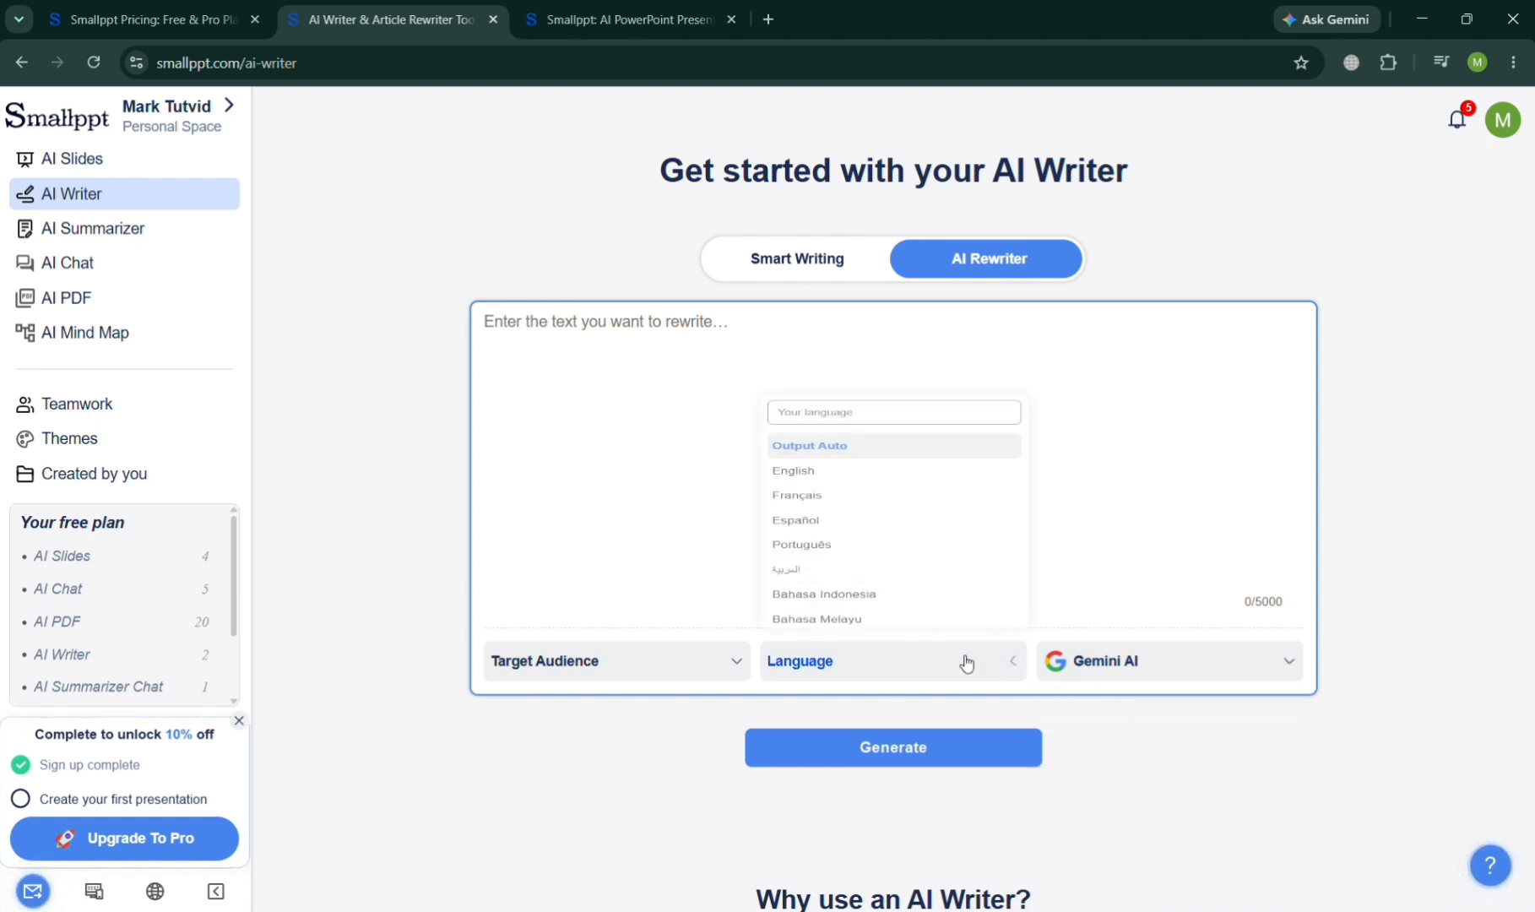
click(689, 665)
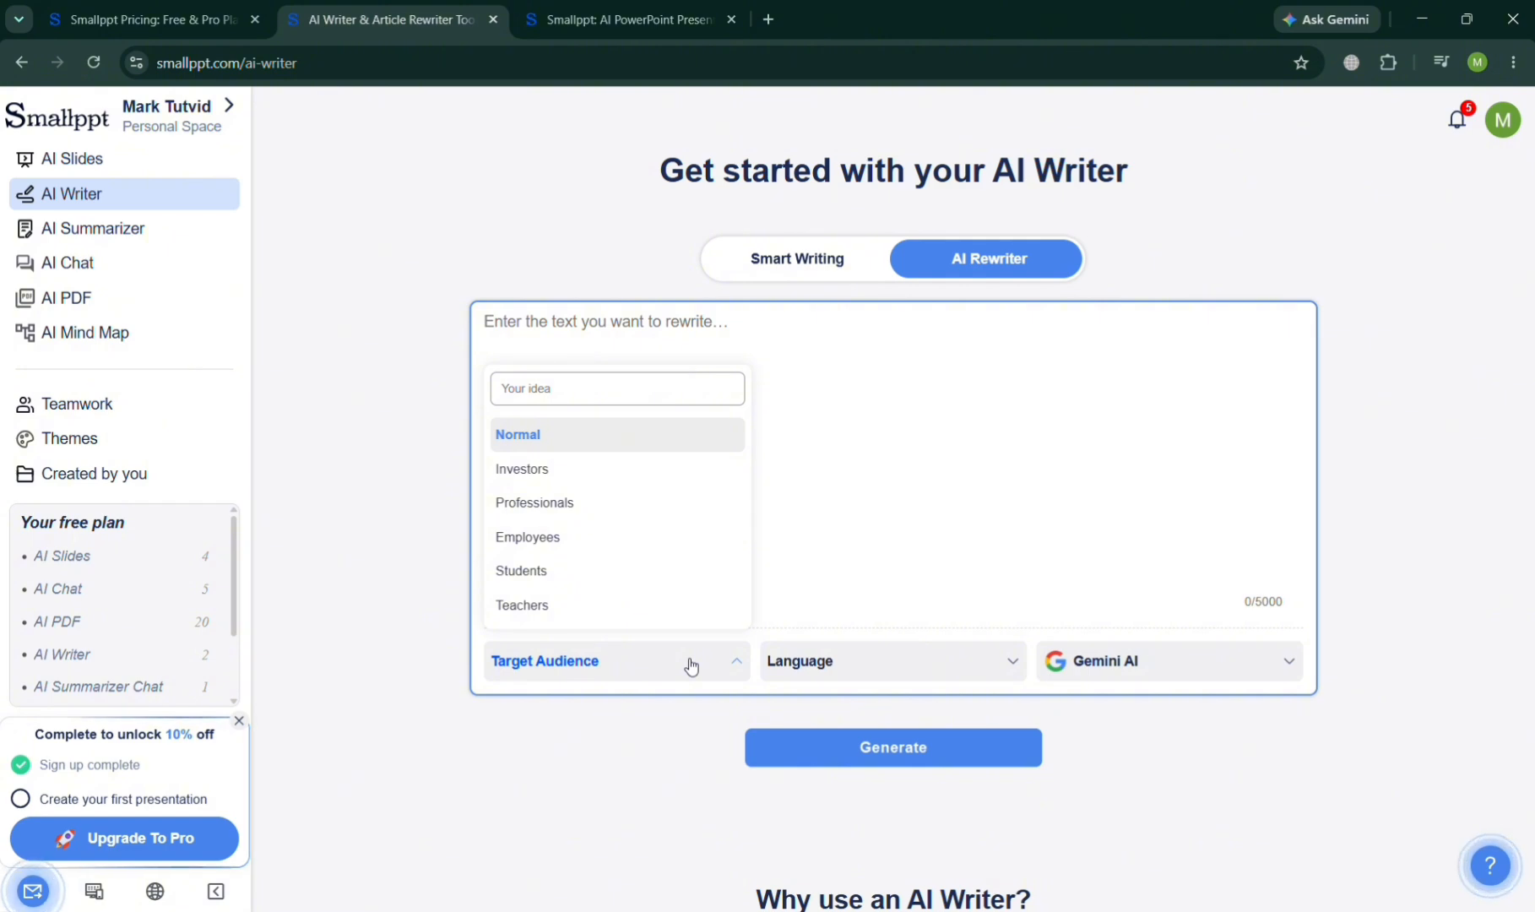
click(372, 363)
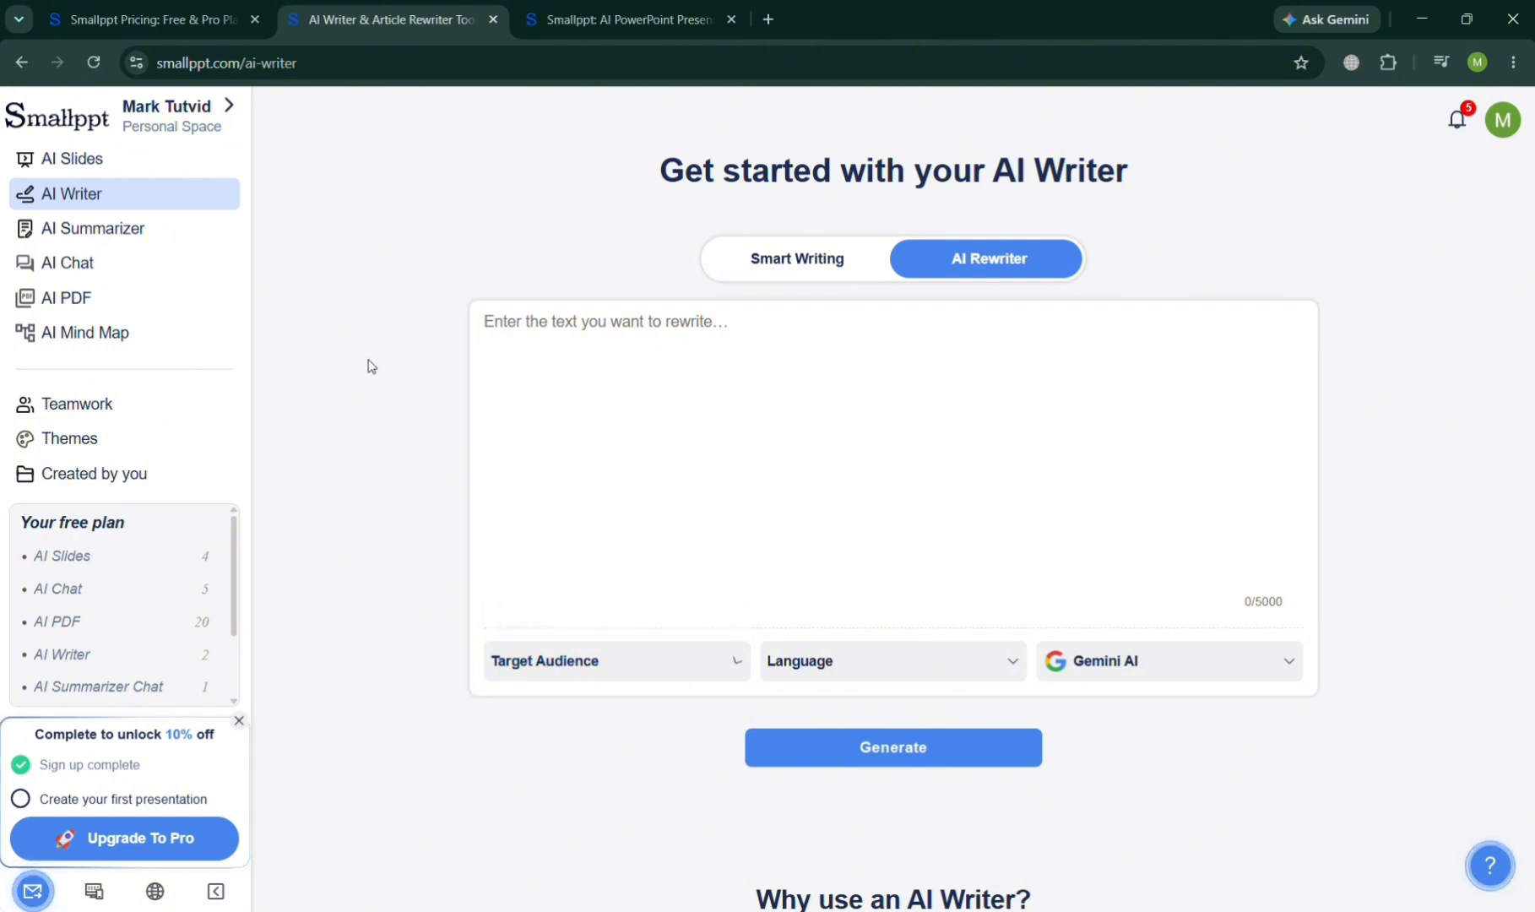
Step: Open the AI Summarizer tool and complete its introductory tips
click(162, 236)
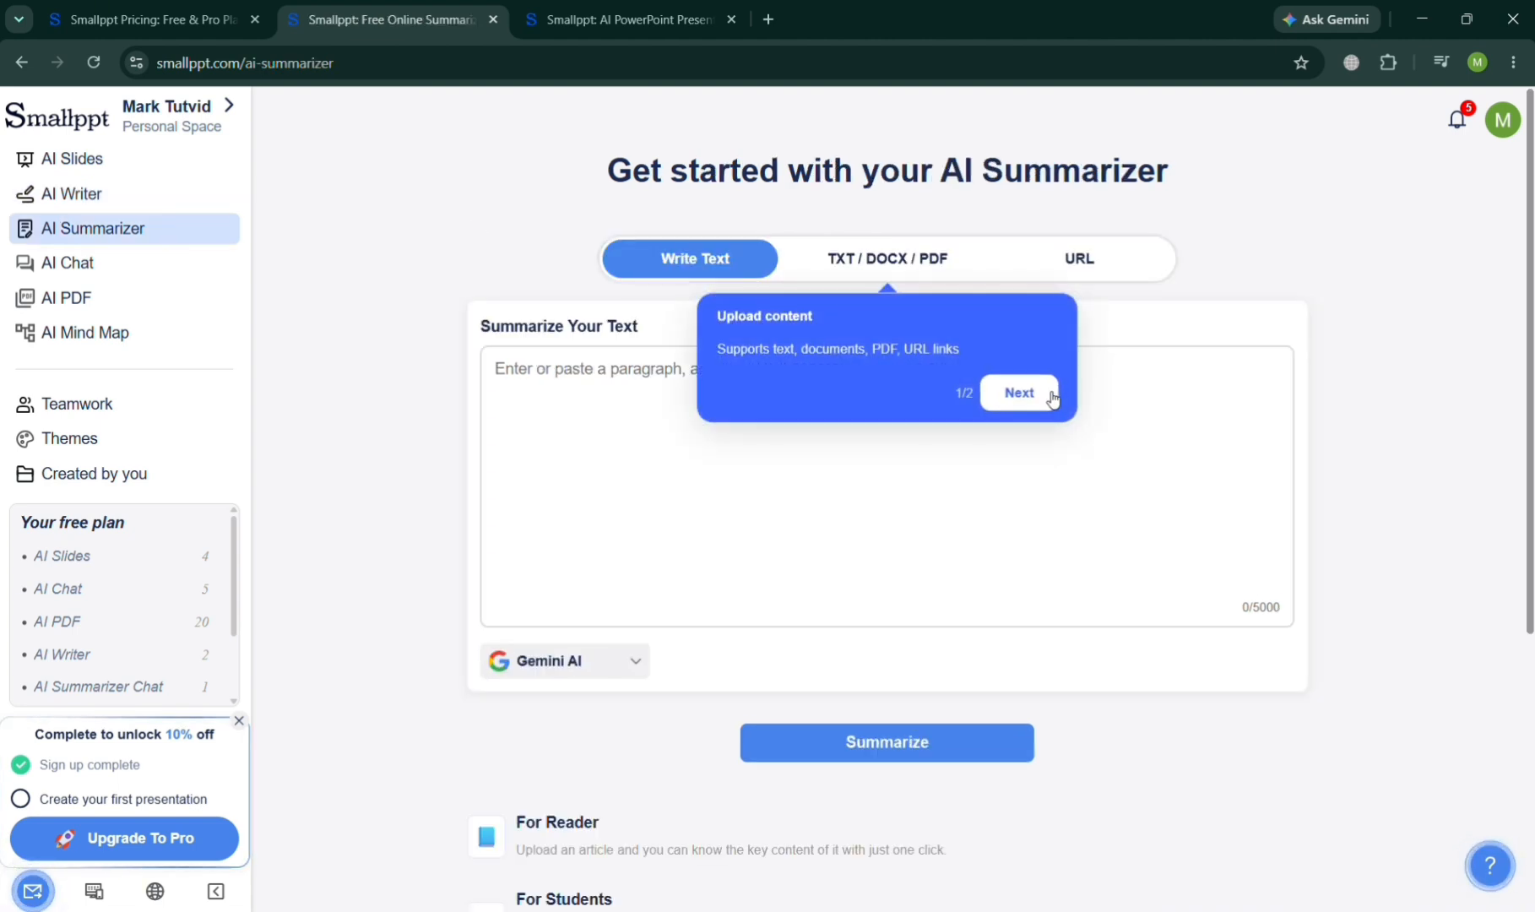
click(1023, 392)
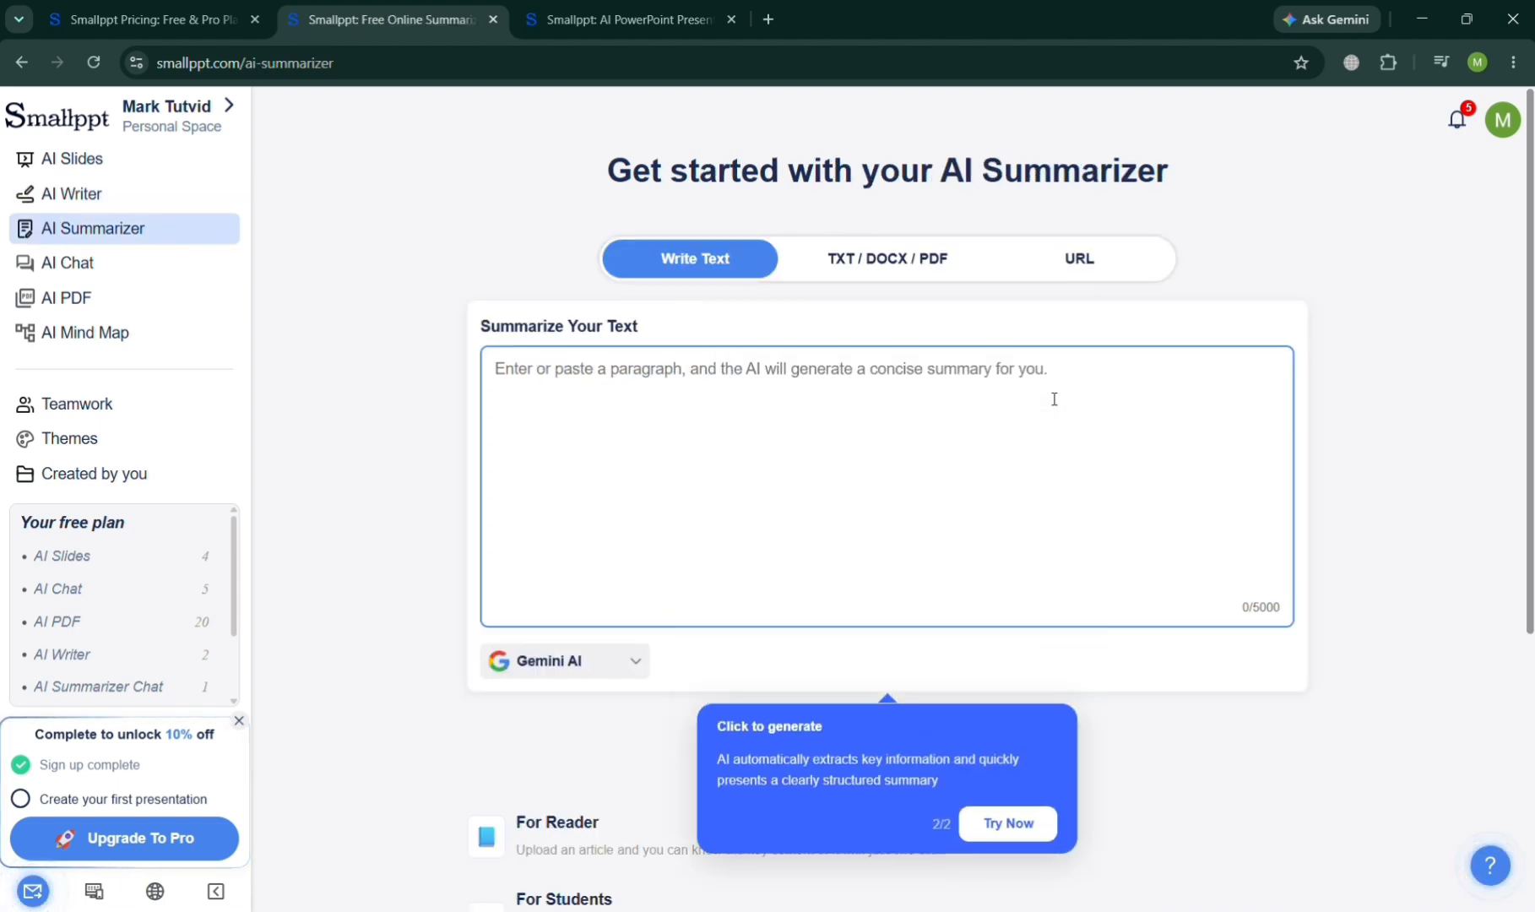
click(1049, 819)
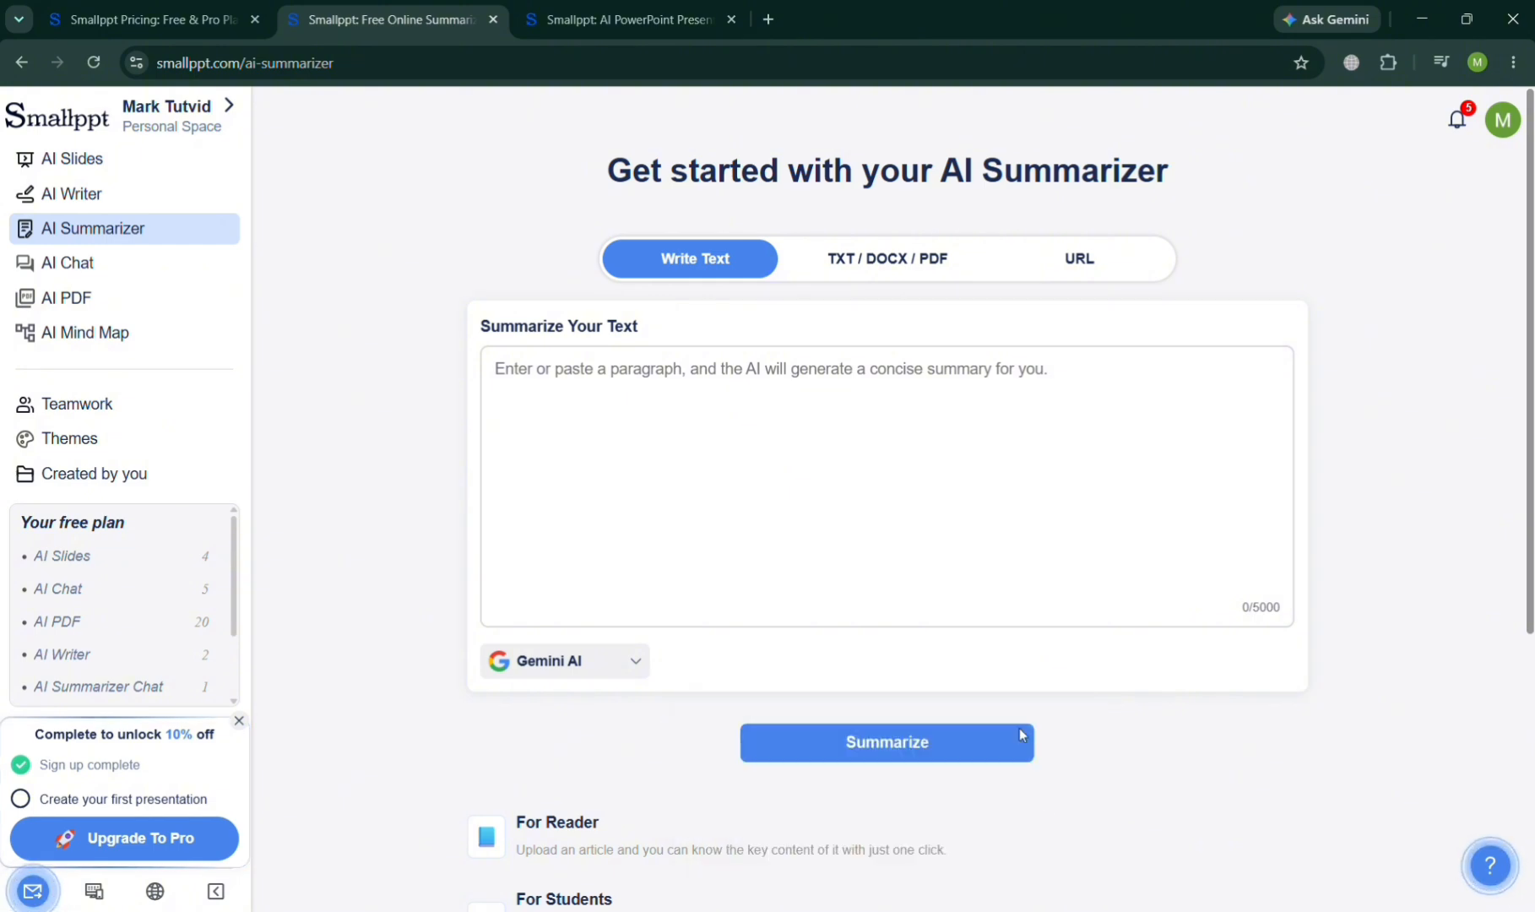
Step: Switch the summarizer to the TXT / DOCX / PDF mode and review the upload area and listed use cases
click(894, 251)
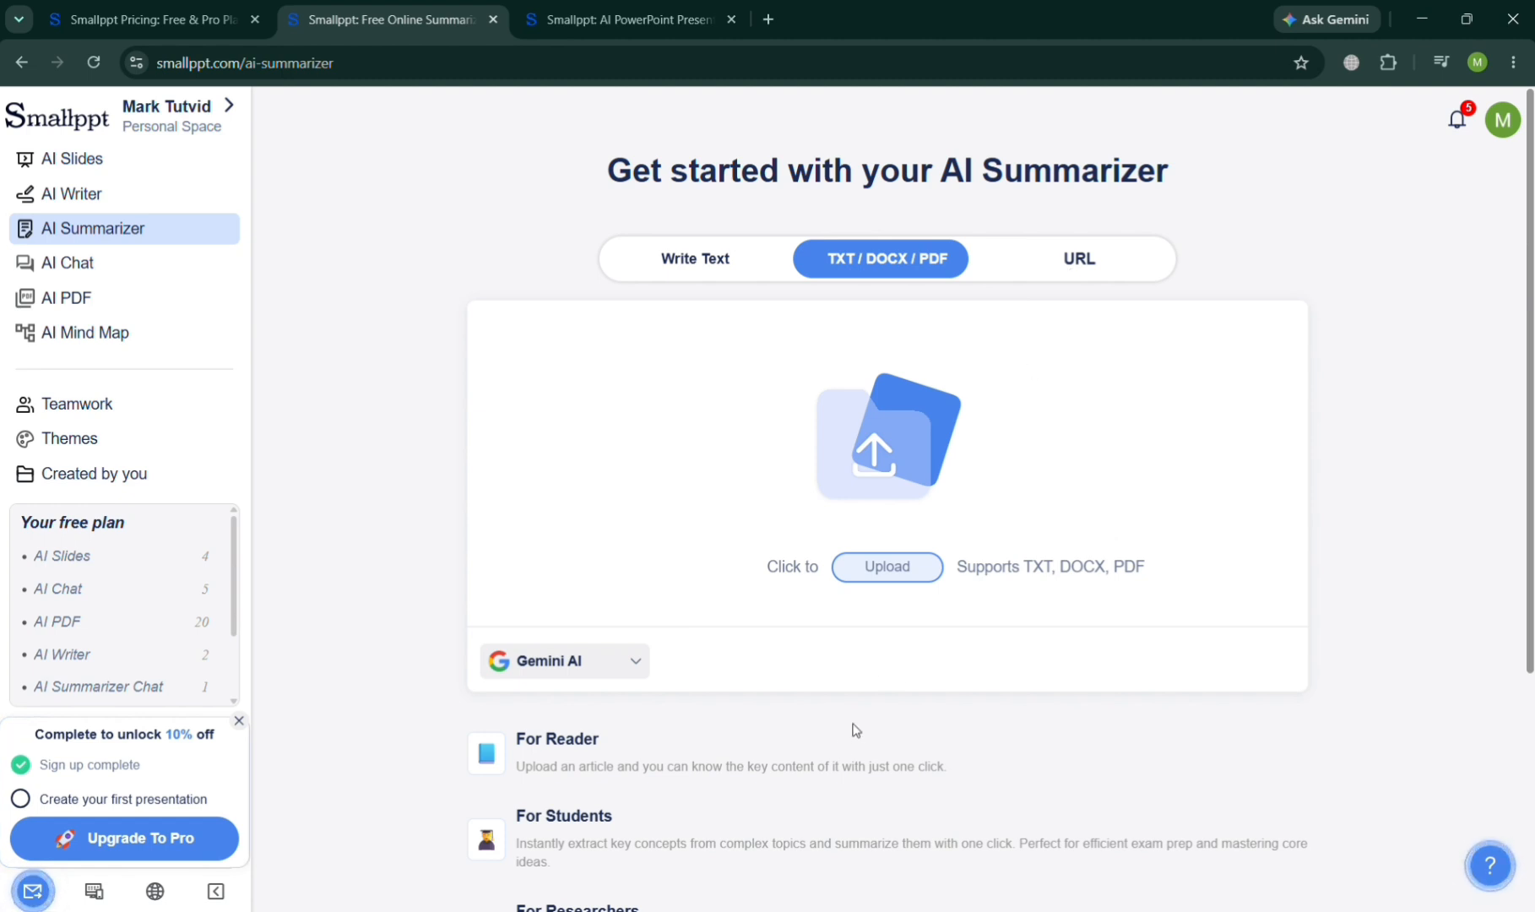
scroll(856, 730, down, 4)
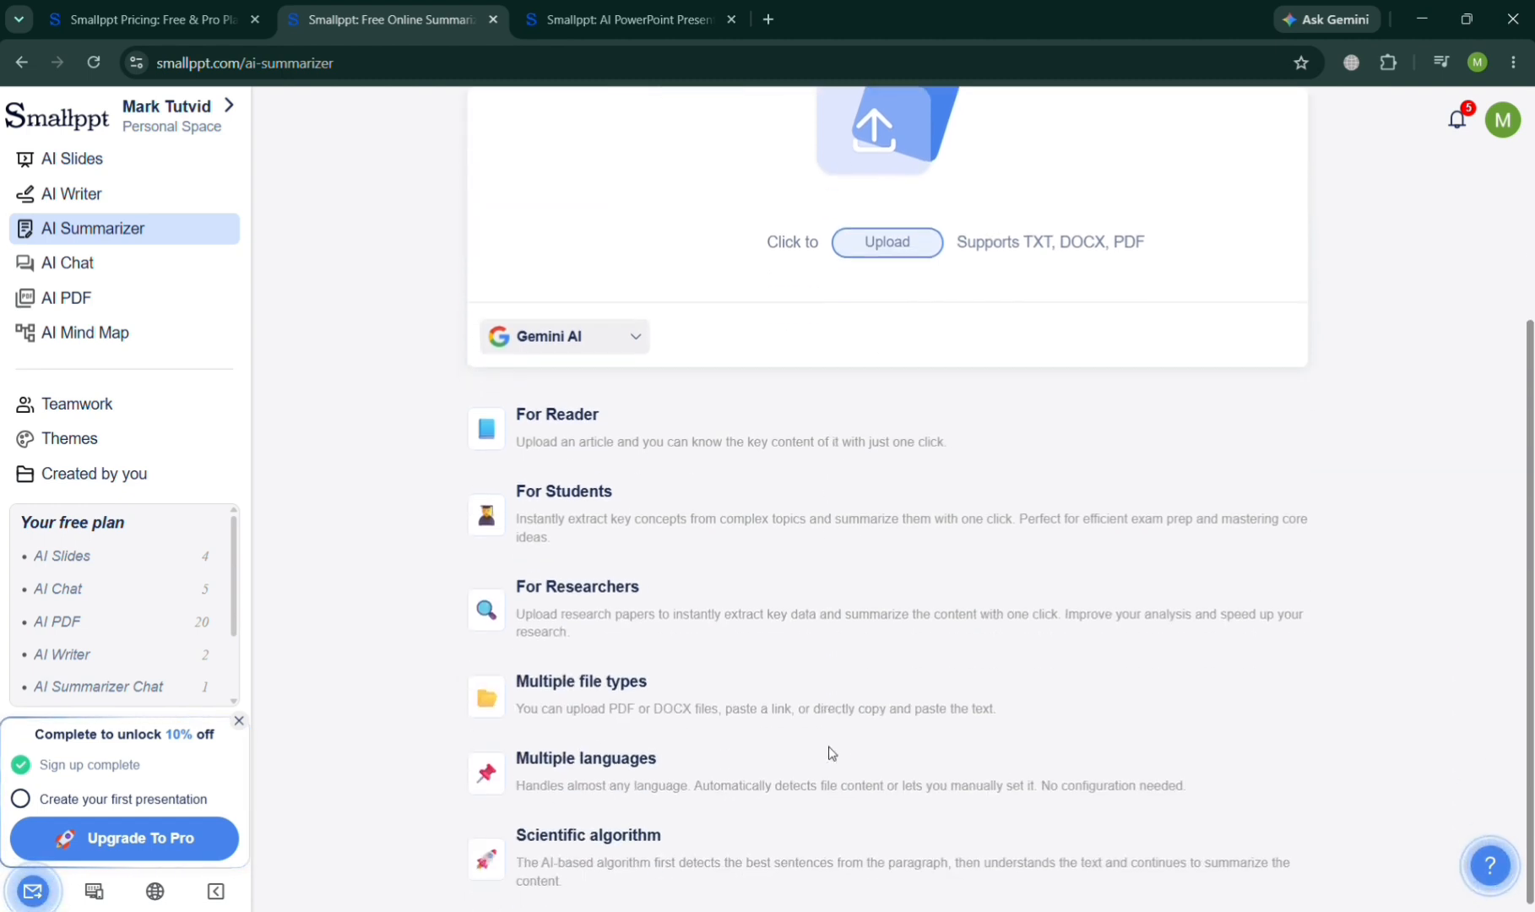
Step: Inspect the AI Summarizer's AI model options without changing them and switch the summarizer to URL mode
scroll(832, 753, down, 1)
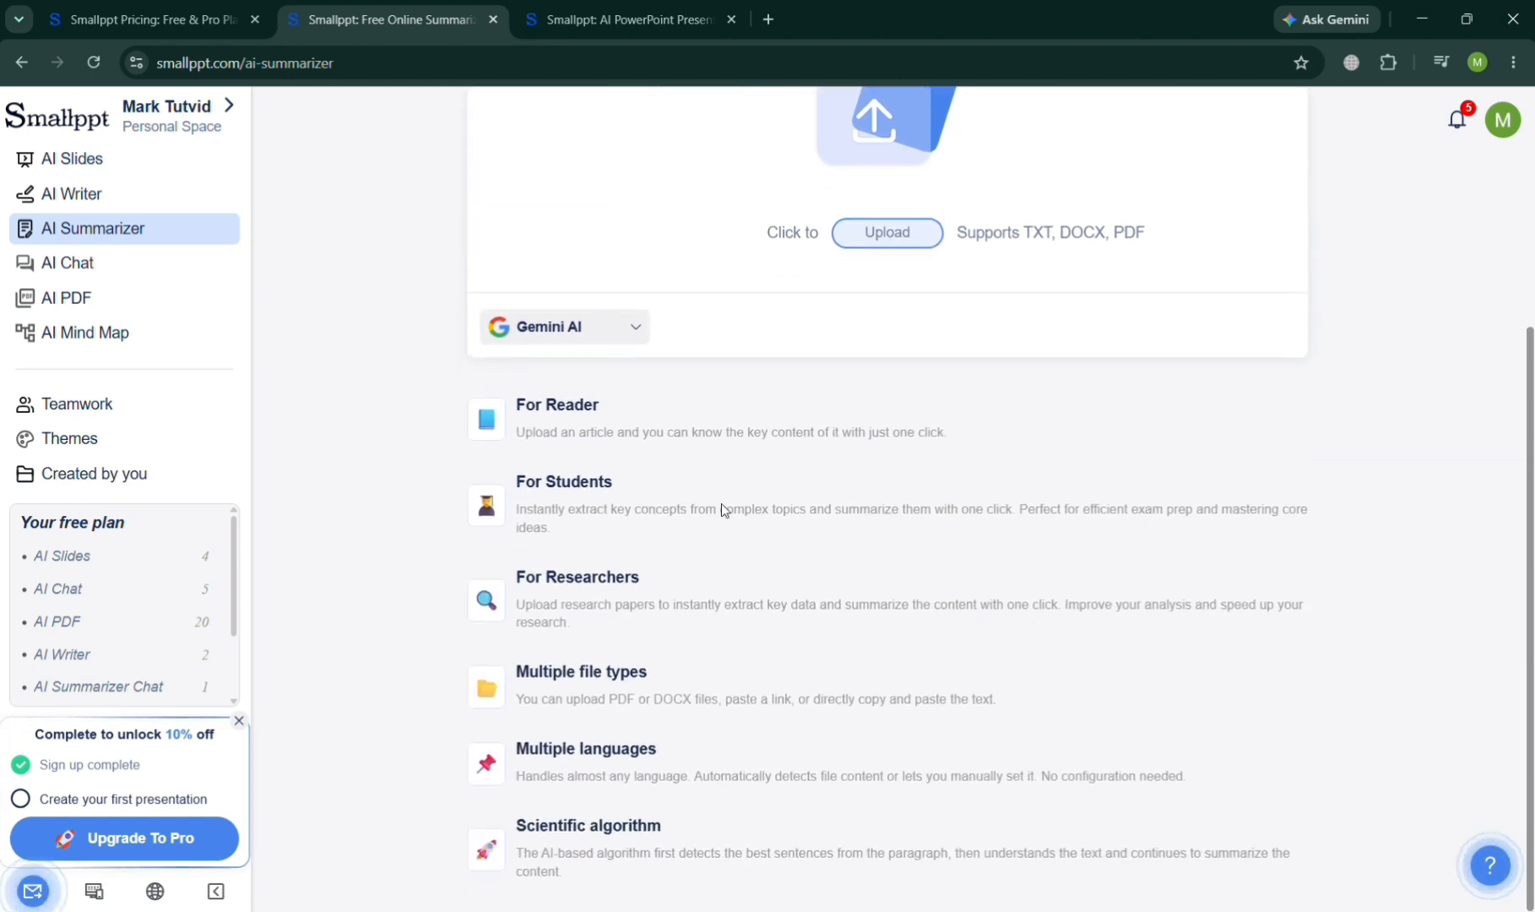
click(615, 322)
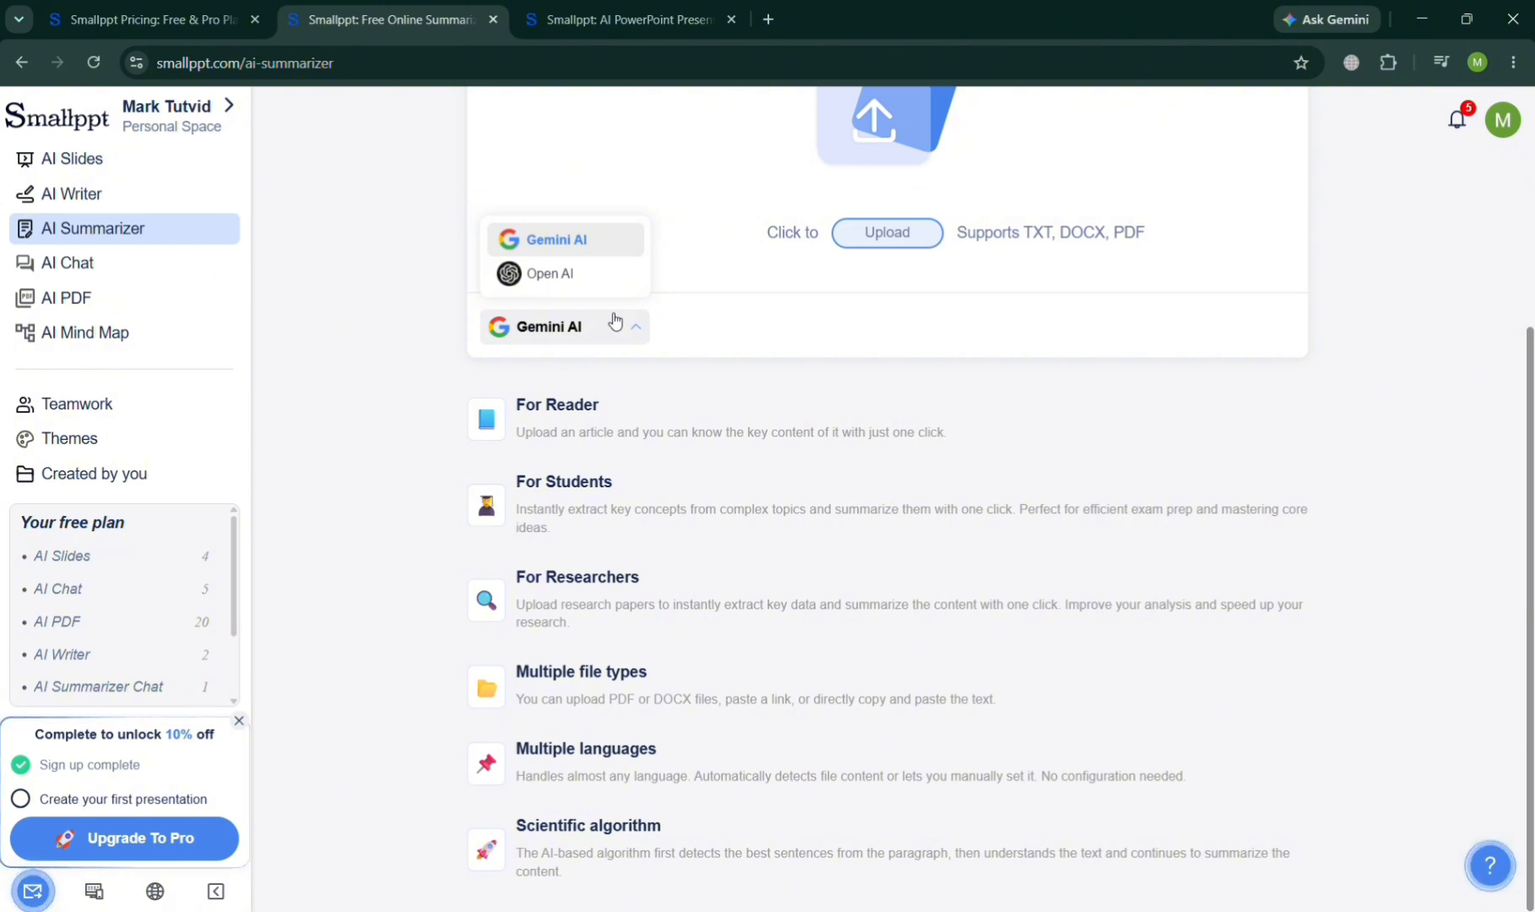
scroll(1301, 500, up, 4)
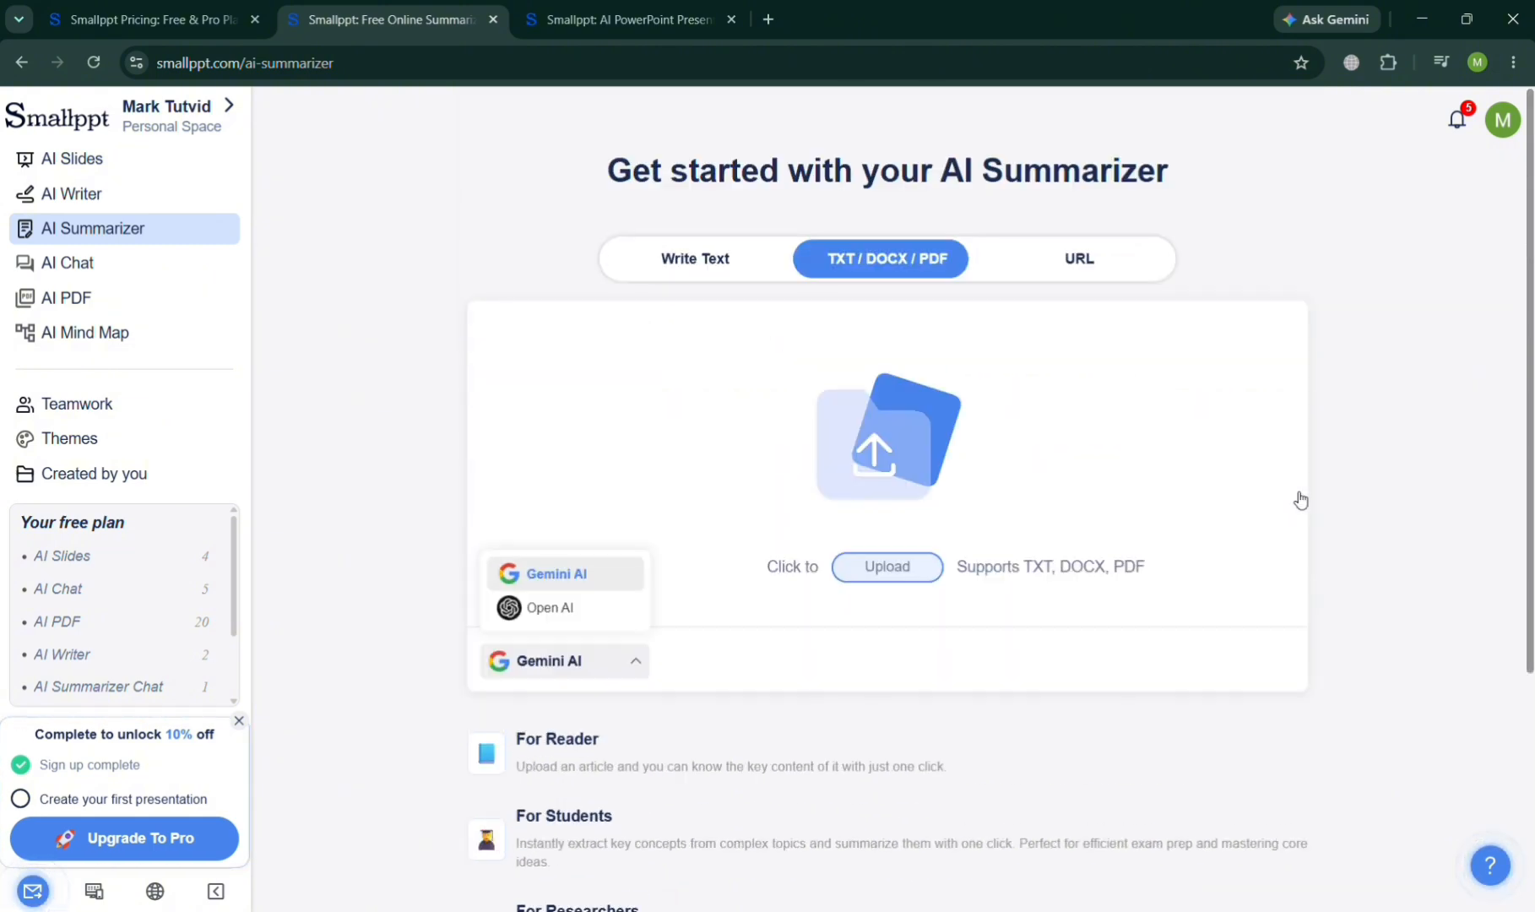
click(1101, 275)
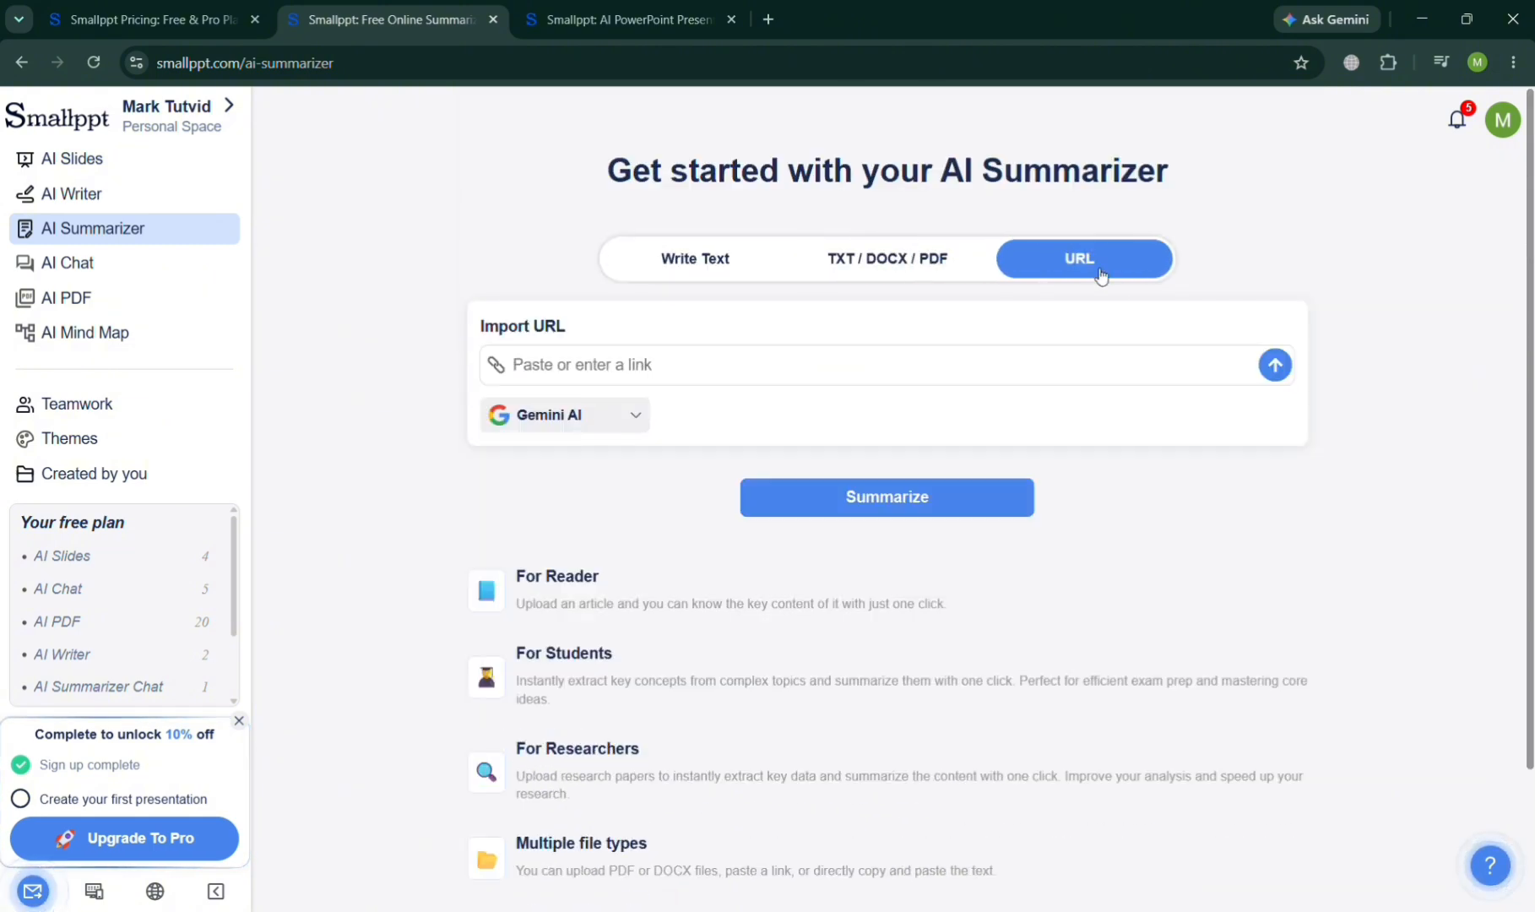
Step: Open the AI Chat tool and view its available AI models
click(128, 267)
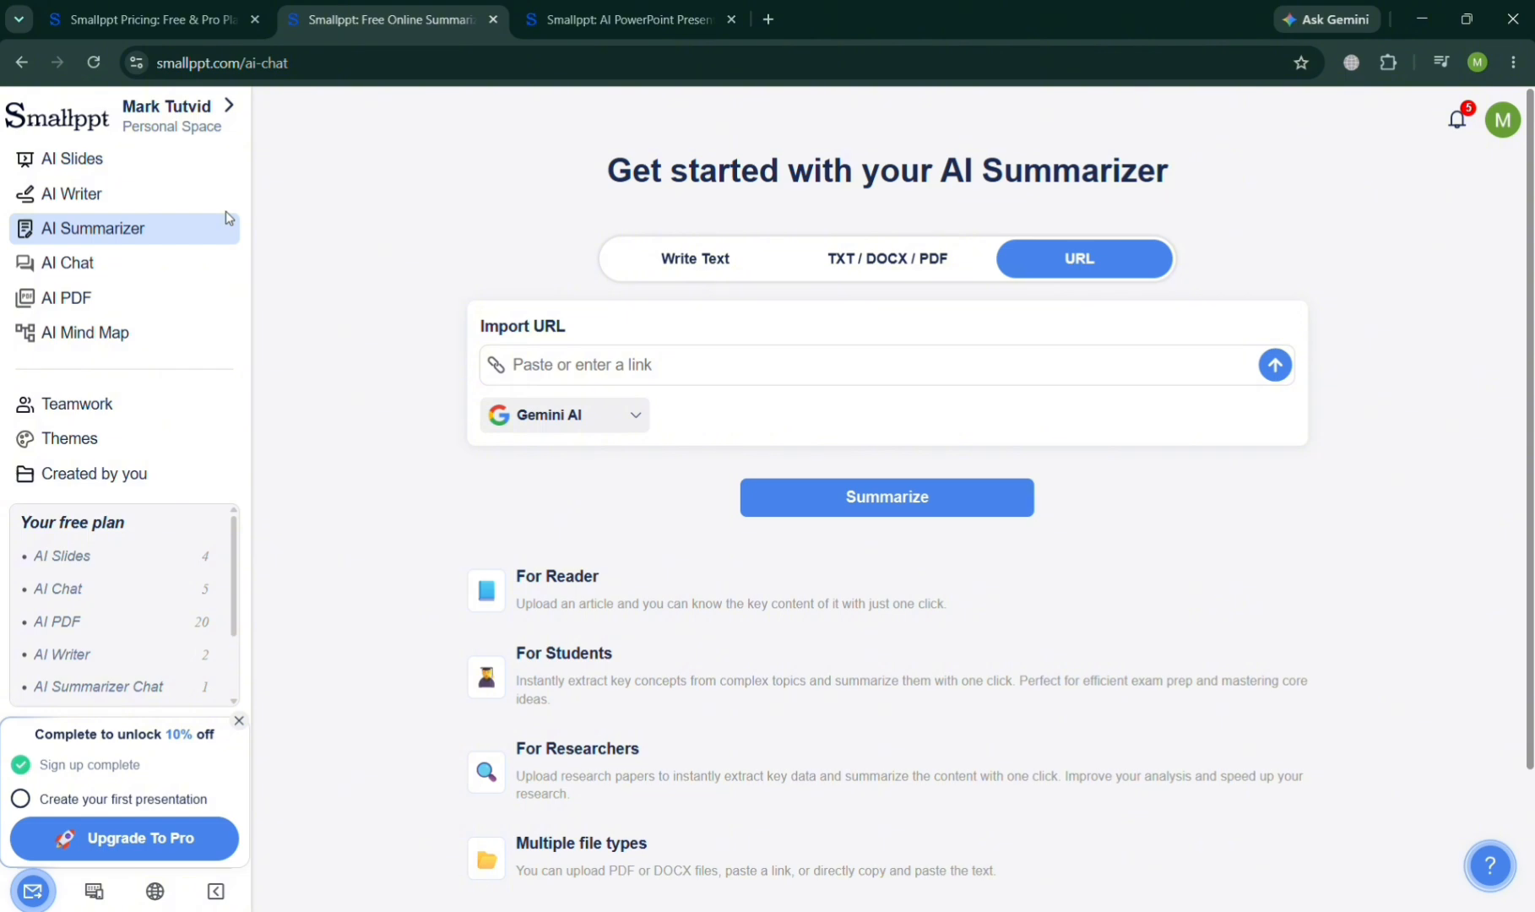
click(150, 270)
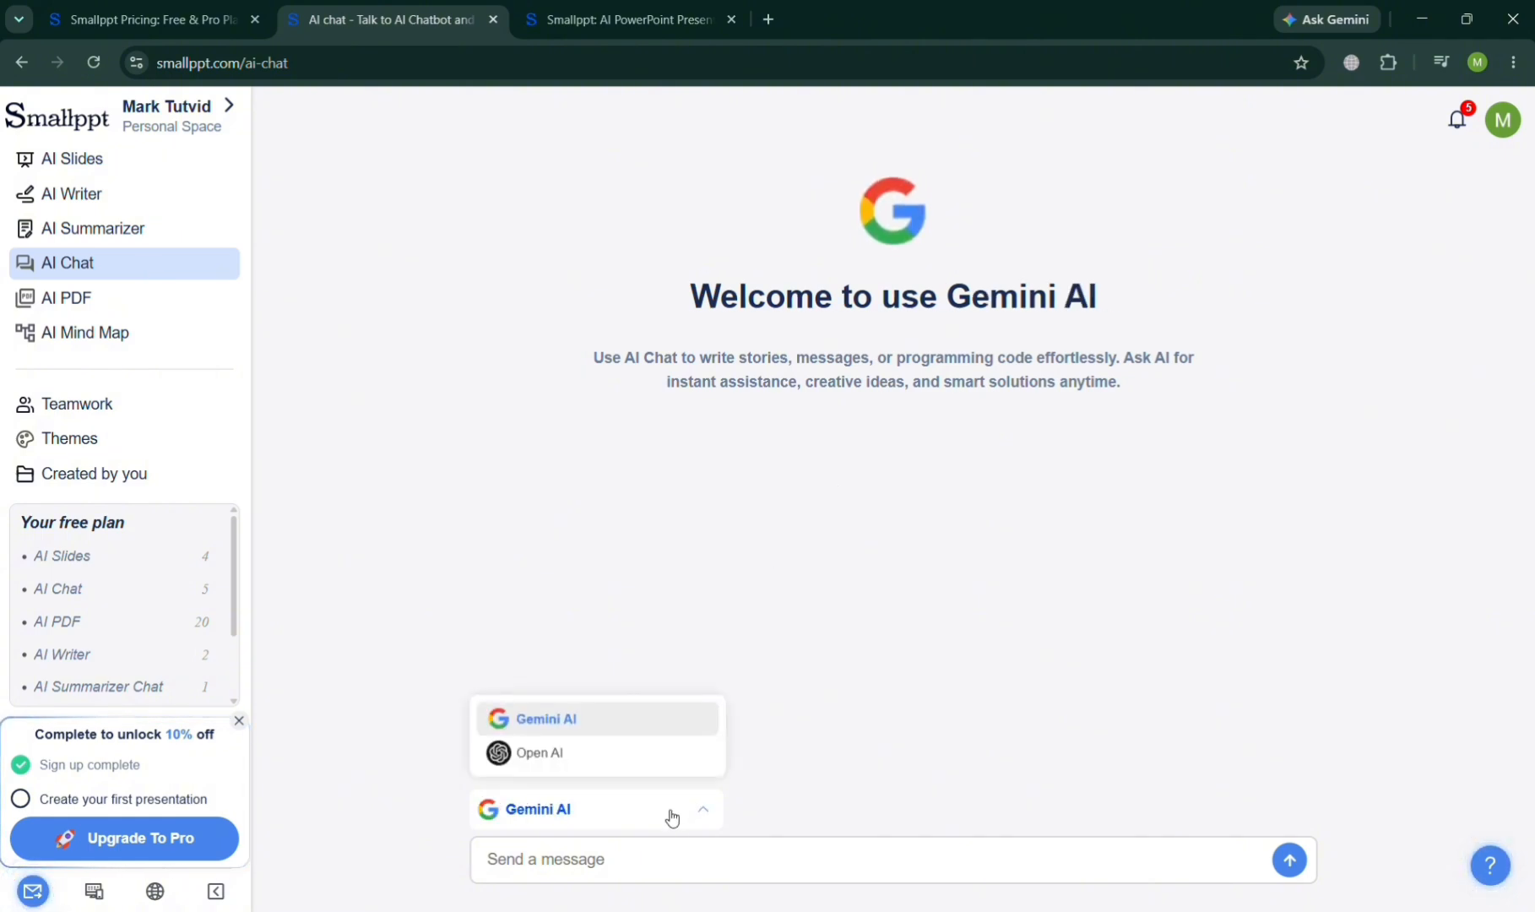
Step: Open the AI PDF page and review its PDF tools, assistant overview and industry solutions
click(93, 314)
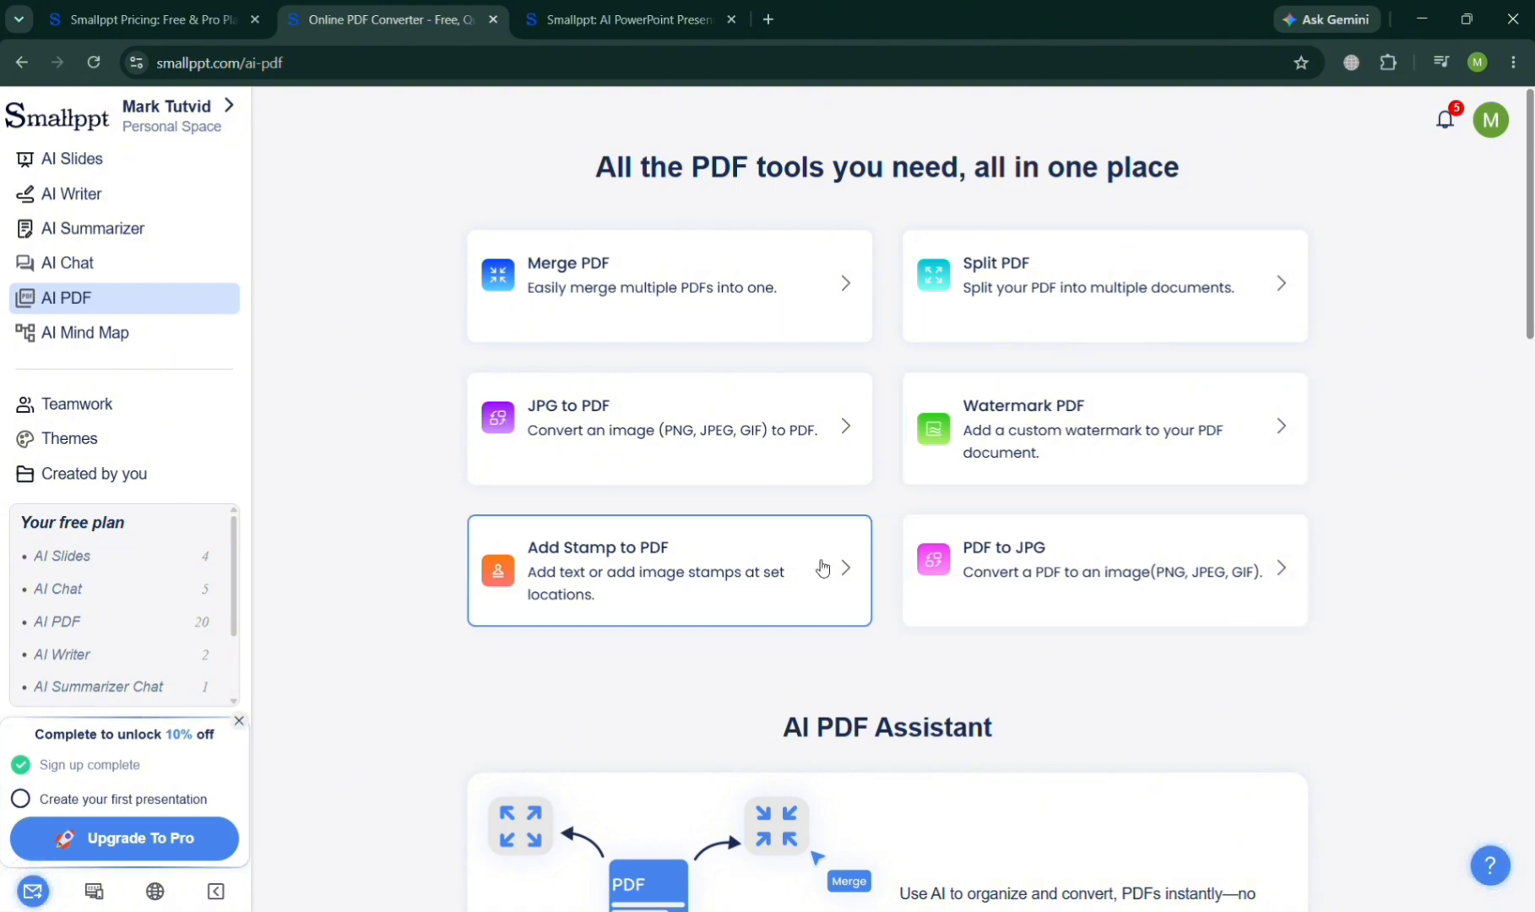
scroll(821, 567, down, 8)
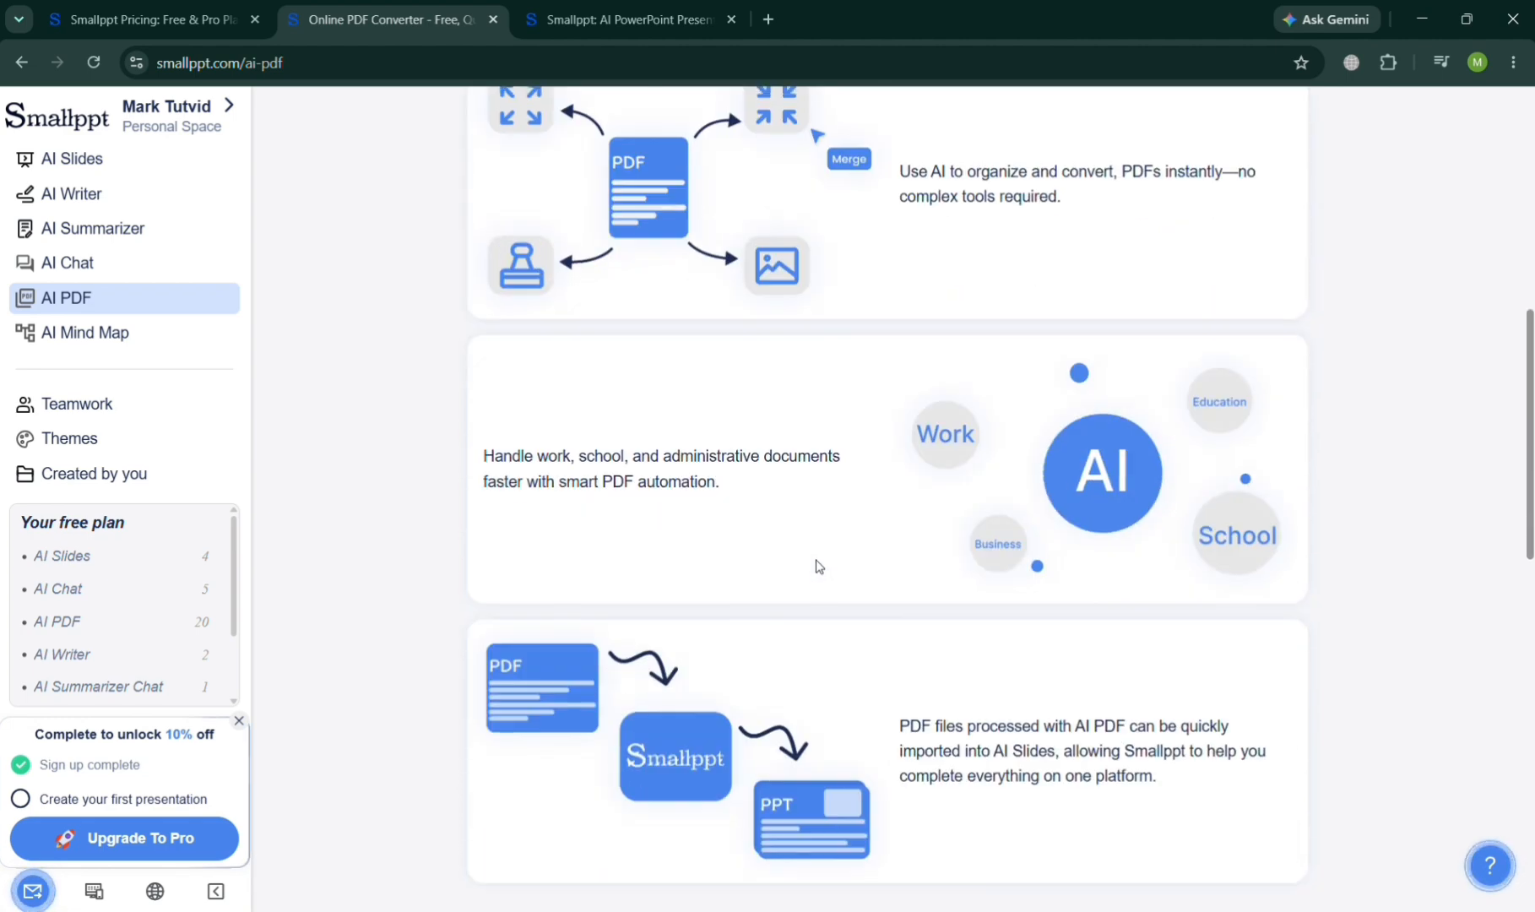
scroll(819, 566, down, 5)
scroll(819, 566, down, 4)
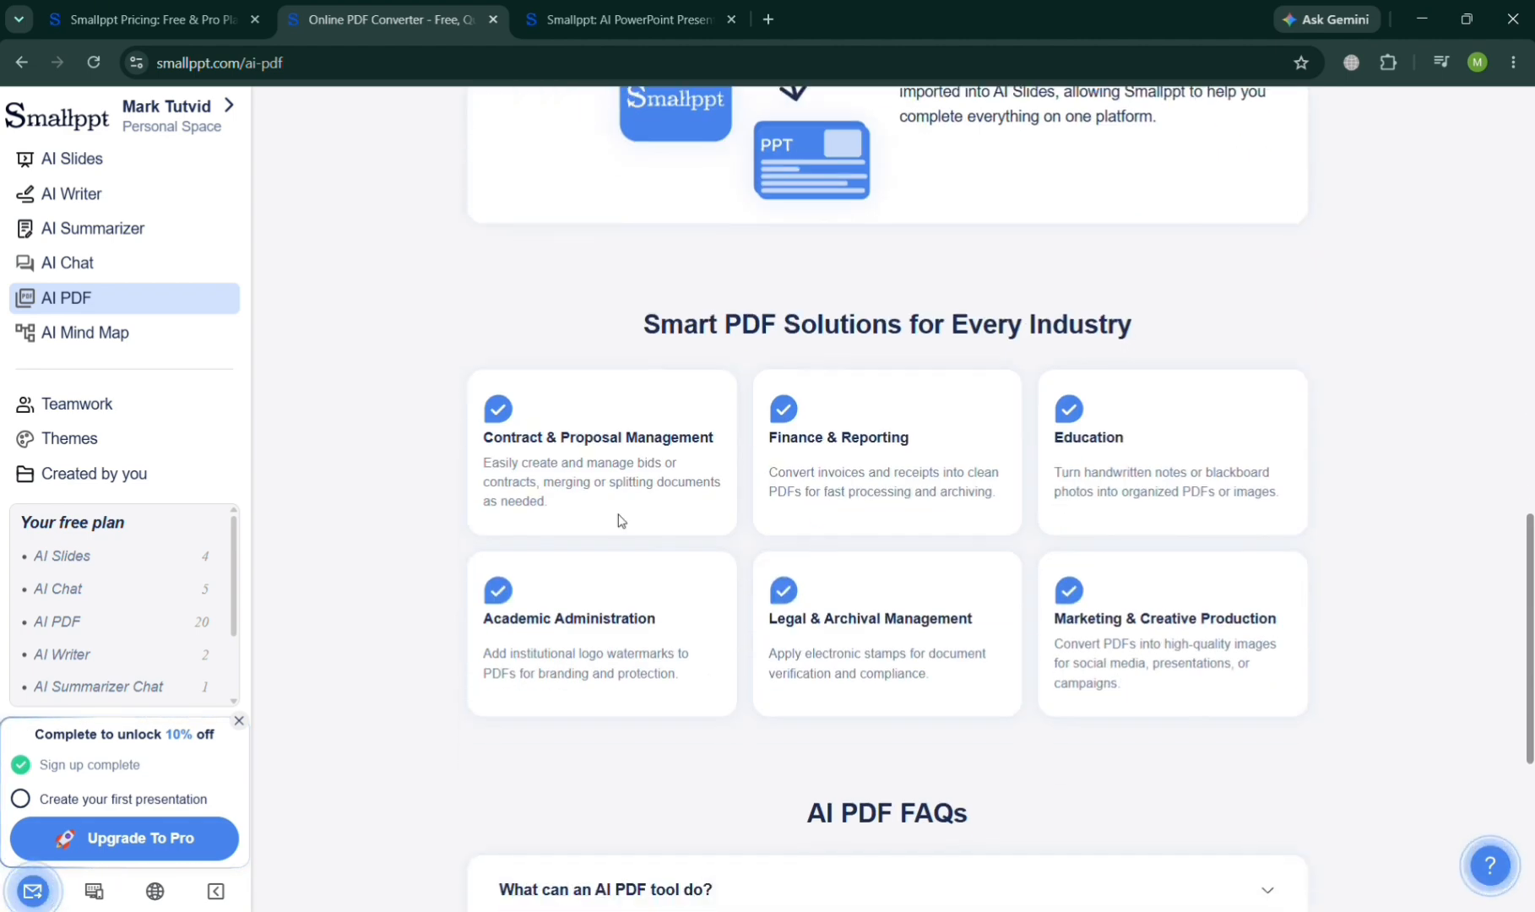
Step: Open the AI Mind Map tool and wait for its sample mind map to load
click(158, 338)
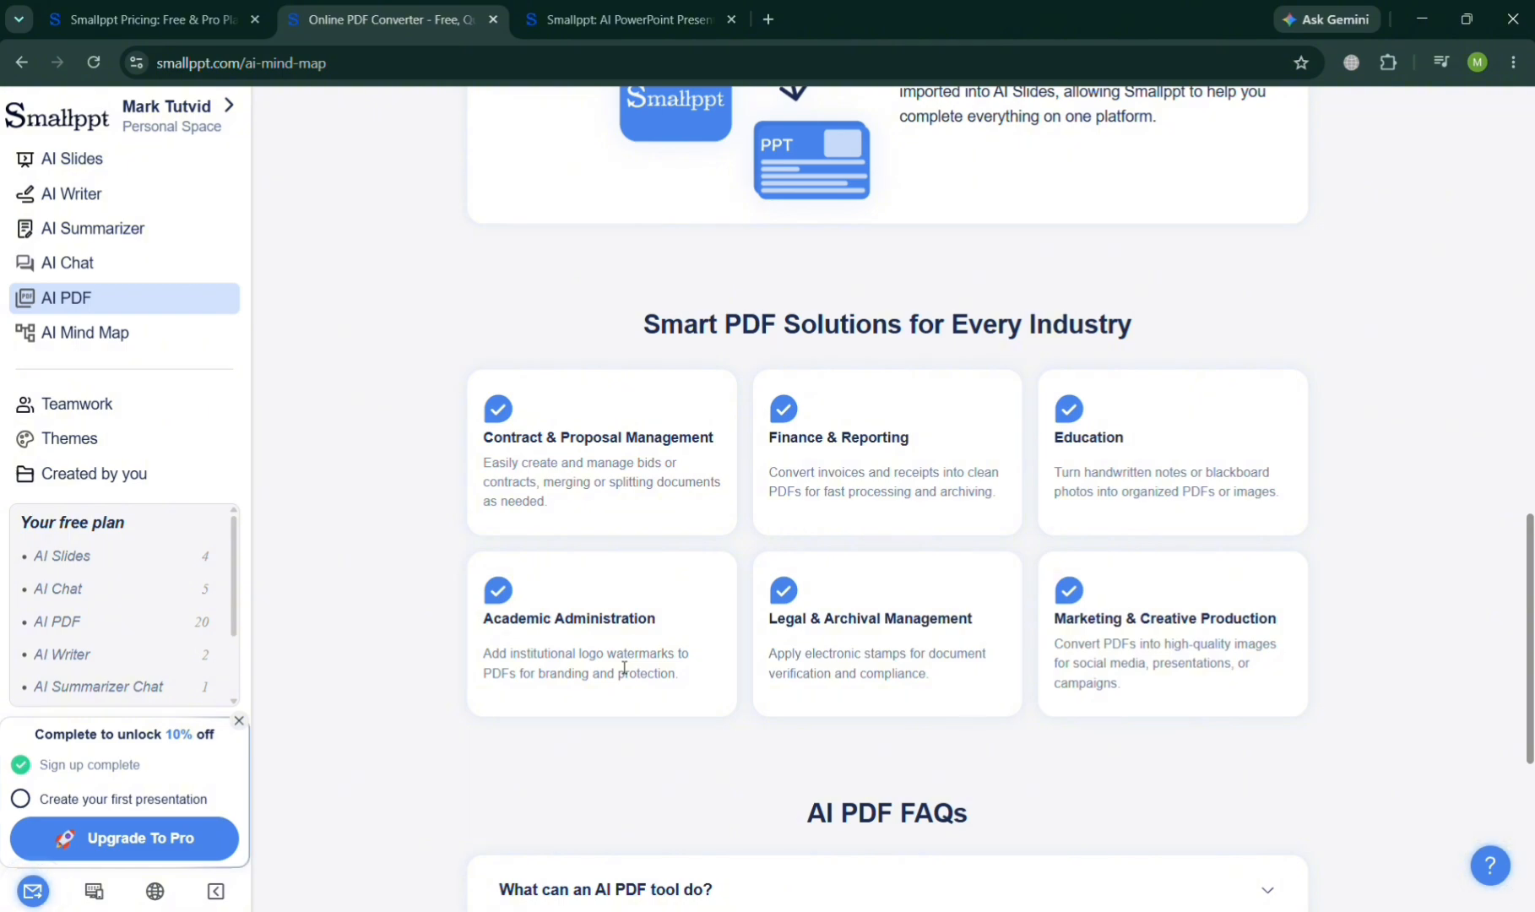
triple_click(161, 343)
click(475, 501)
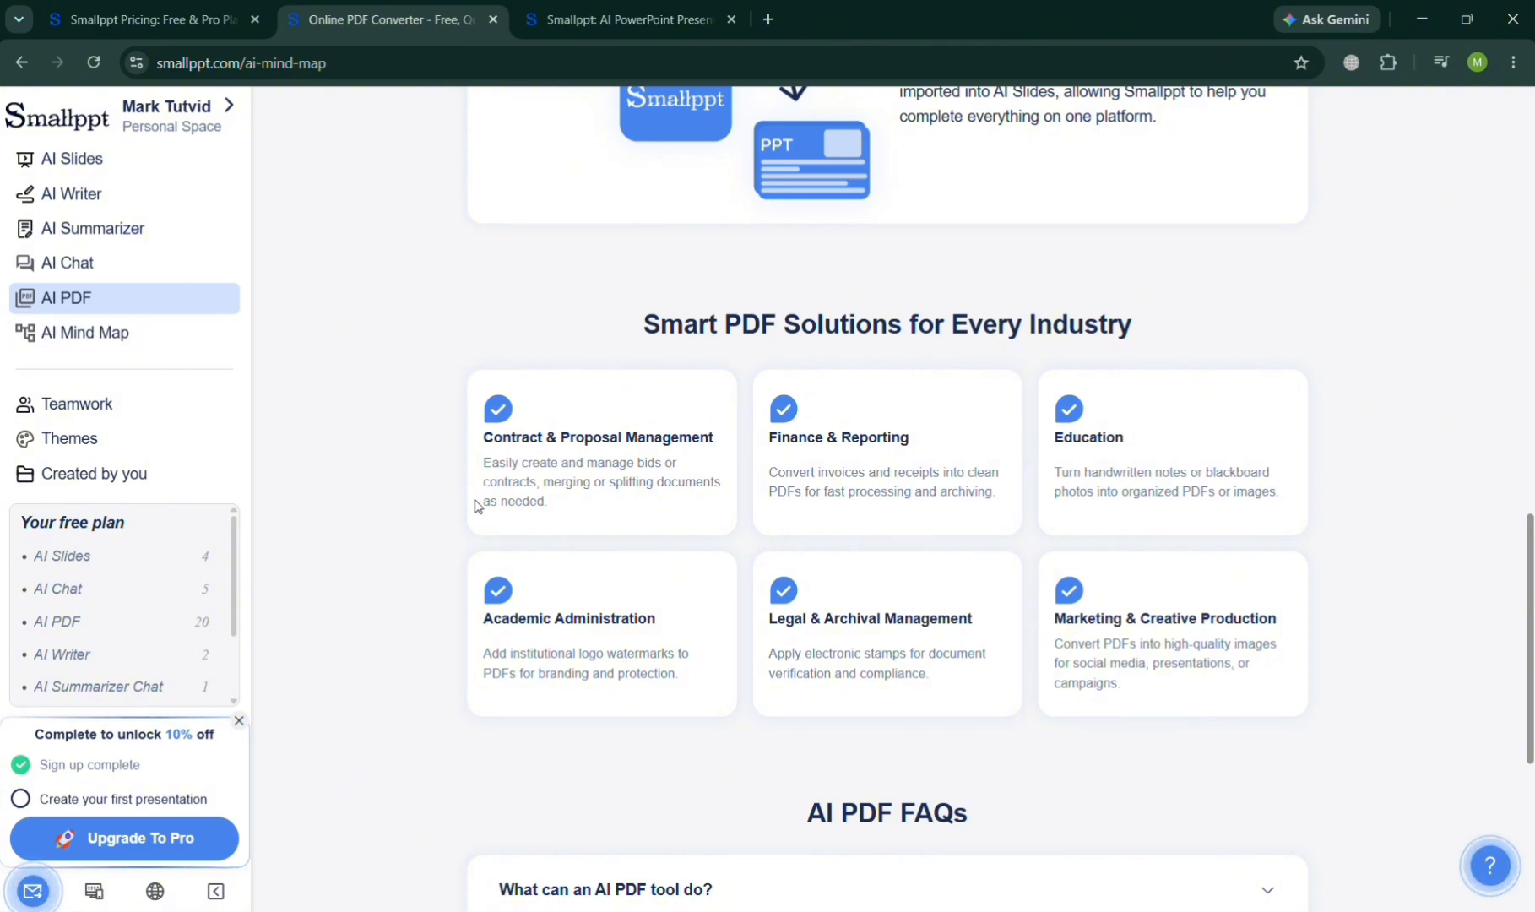
scroll(476, 505, down, 5)
scroll(473, 504, up, 15)
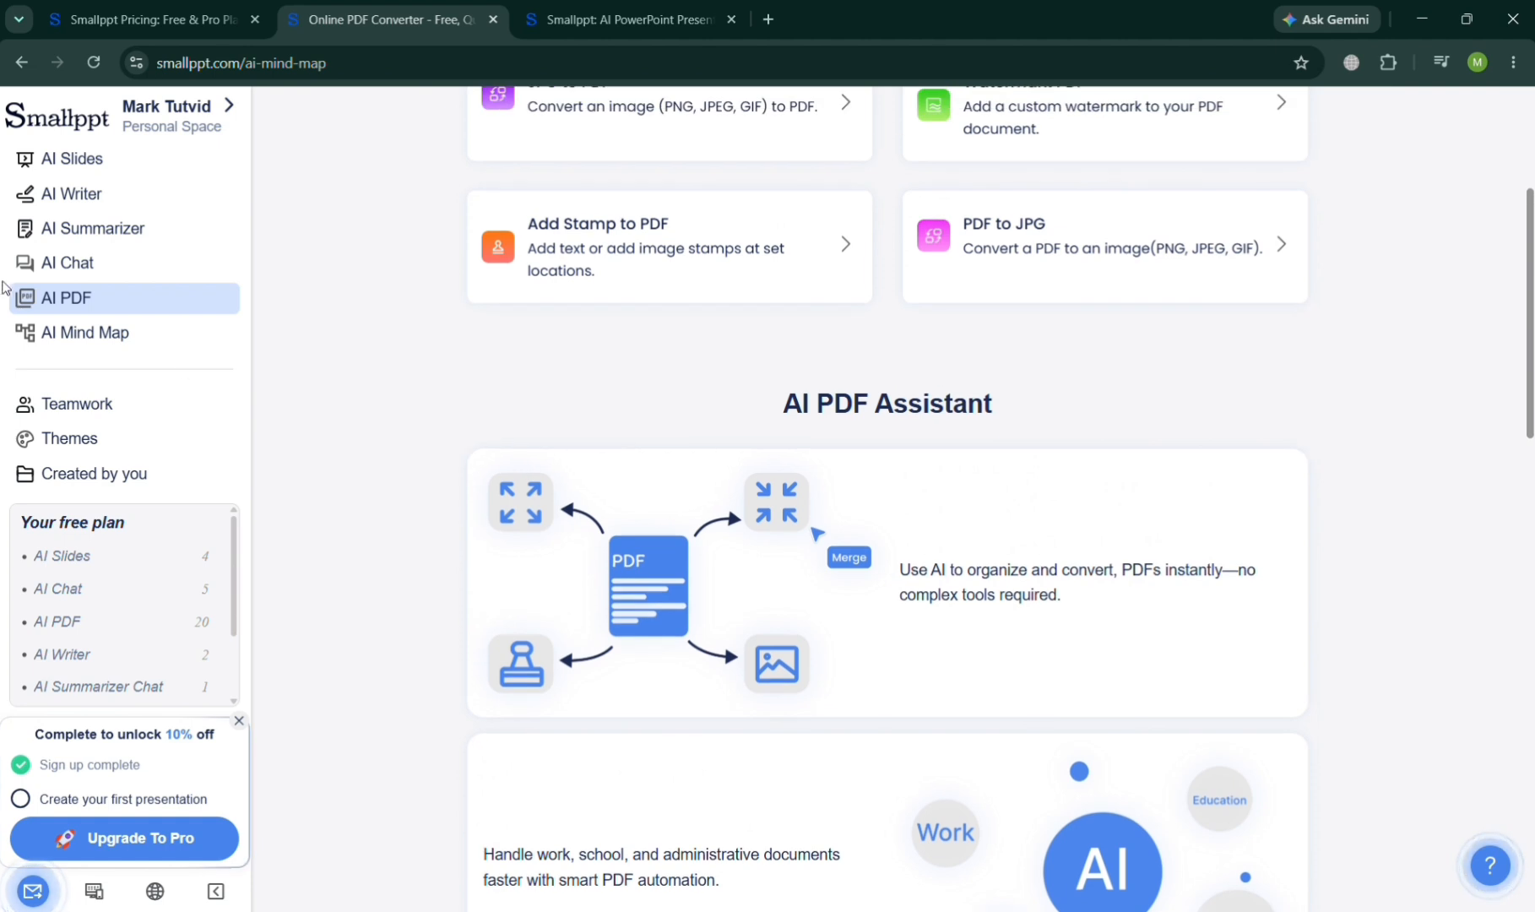
click(95, 338)
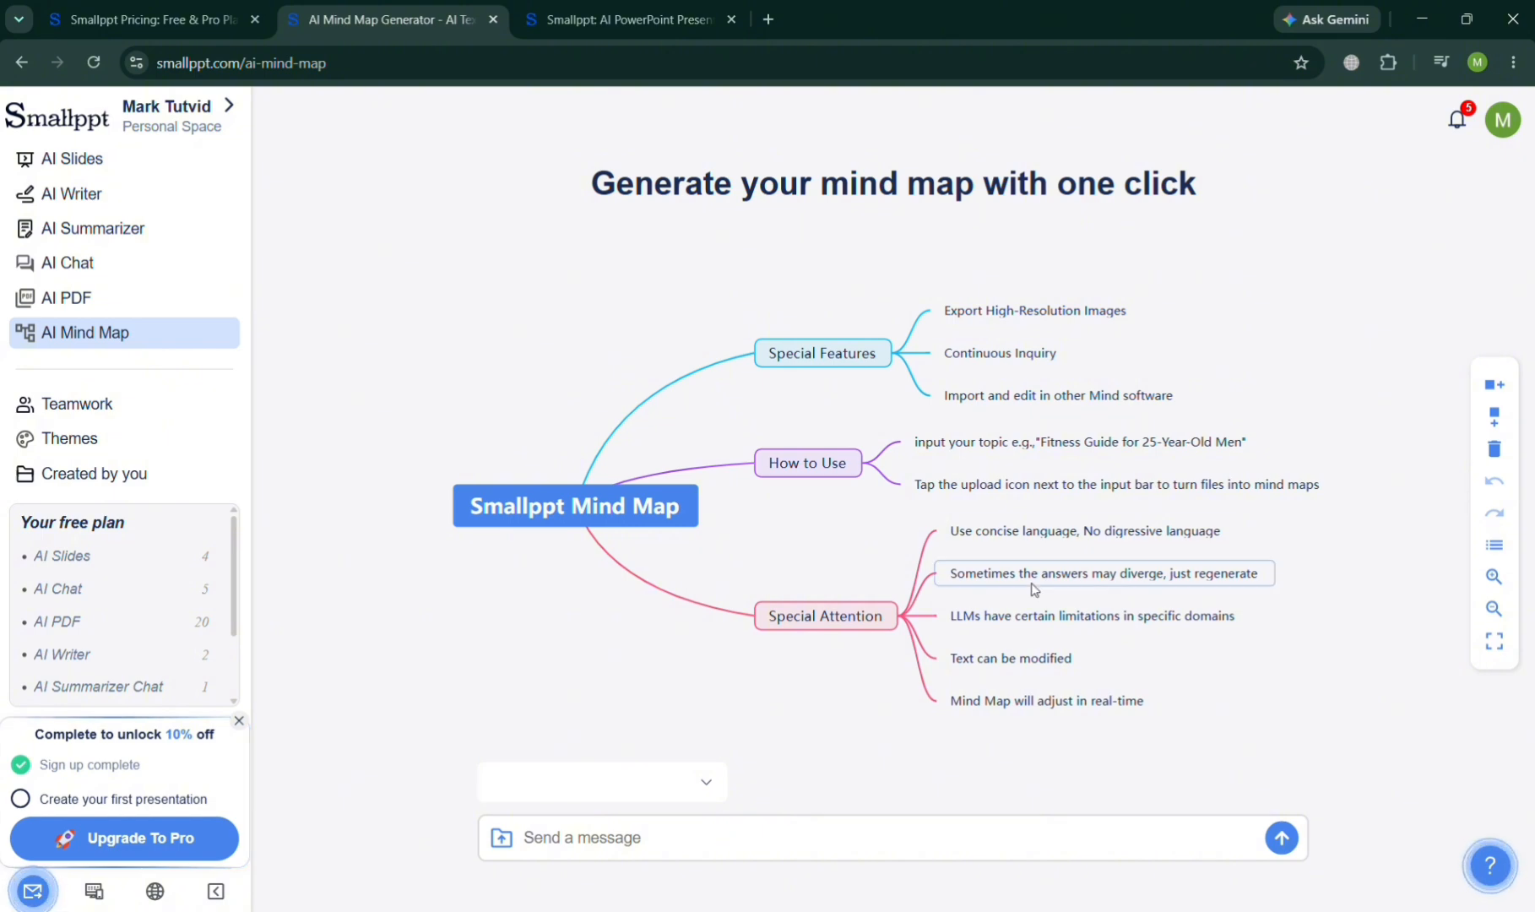
Step: Collapse the Special Attention branch of the sample mind map, expand it again and deselect the node
click(996, 596)
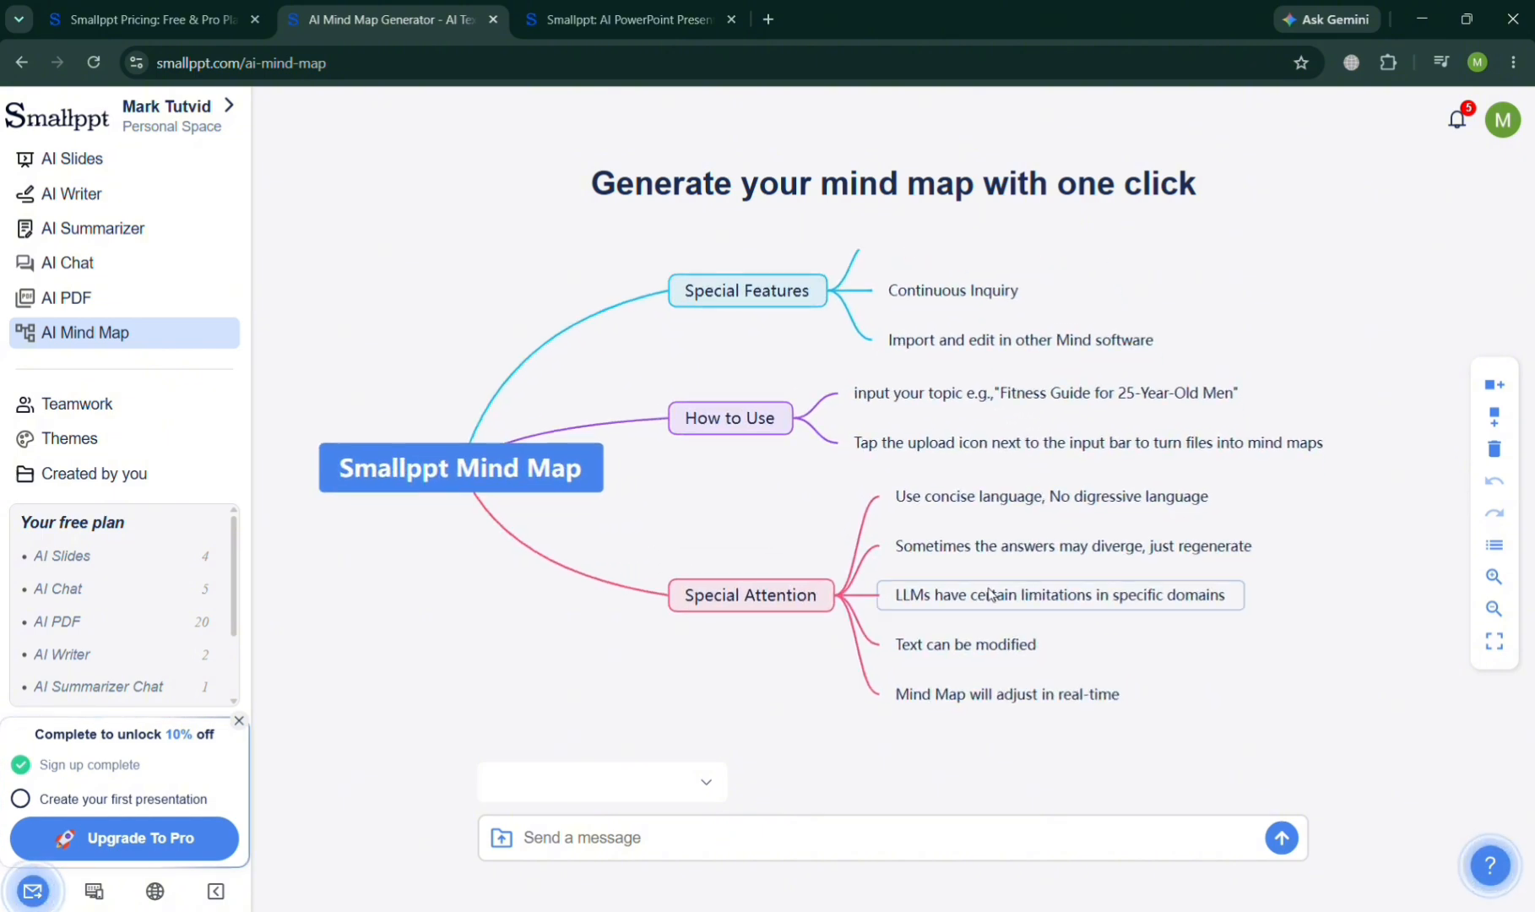
click(996, 595)
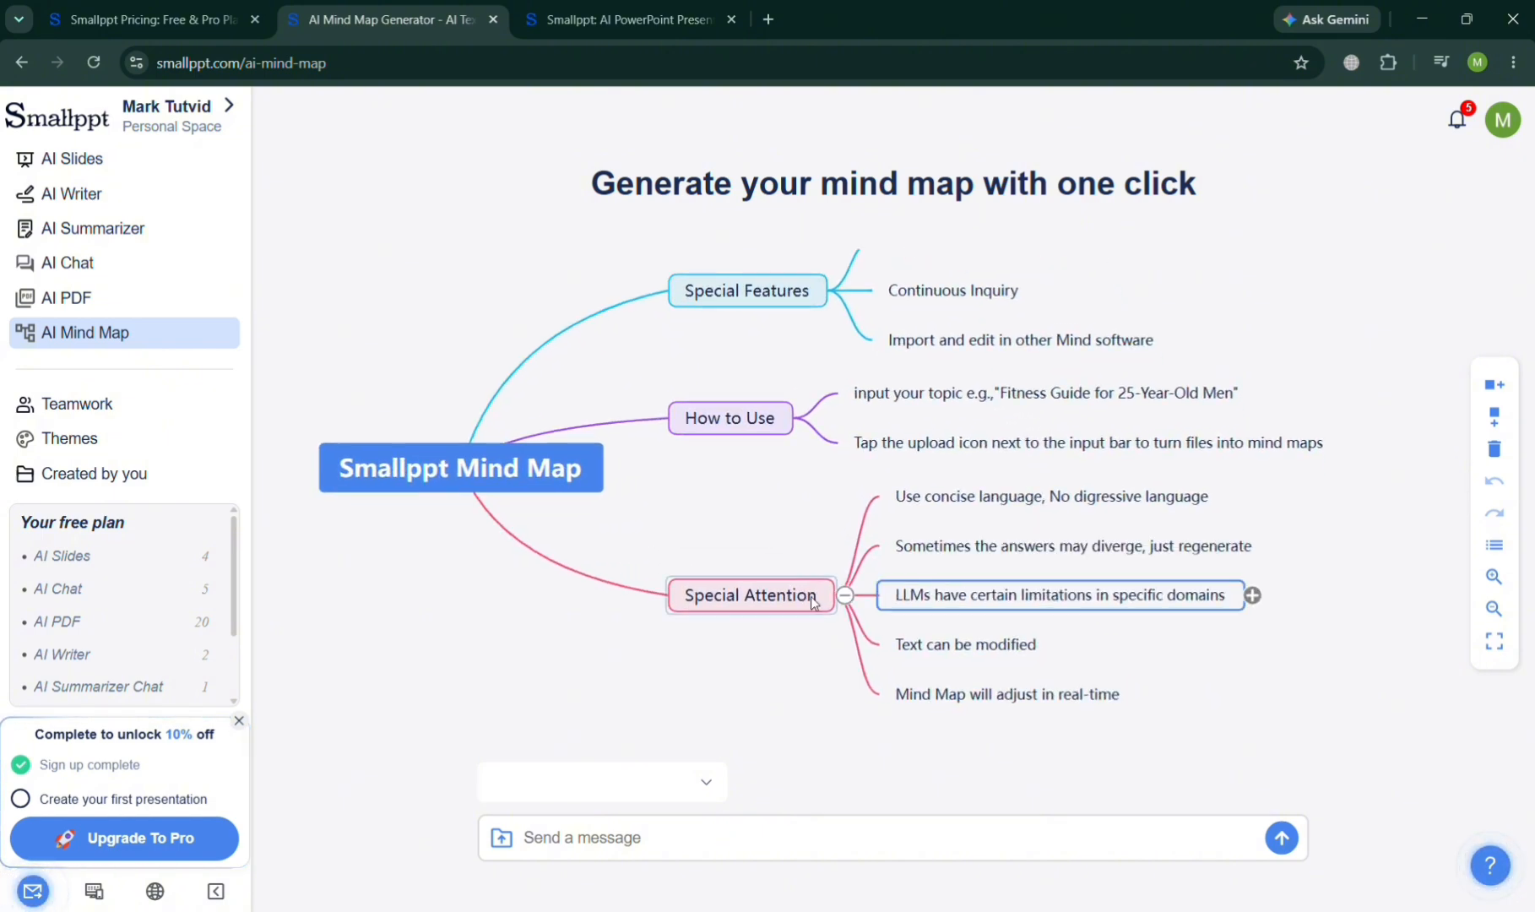
click(813, 601)
click(843, 596)
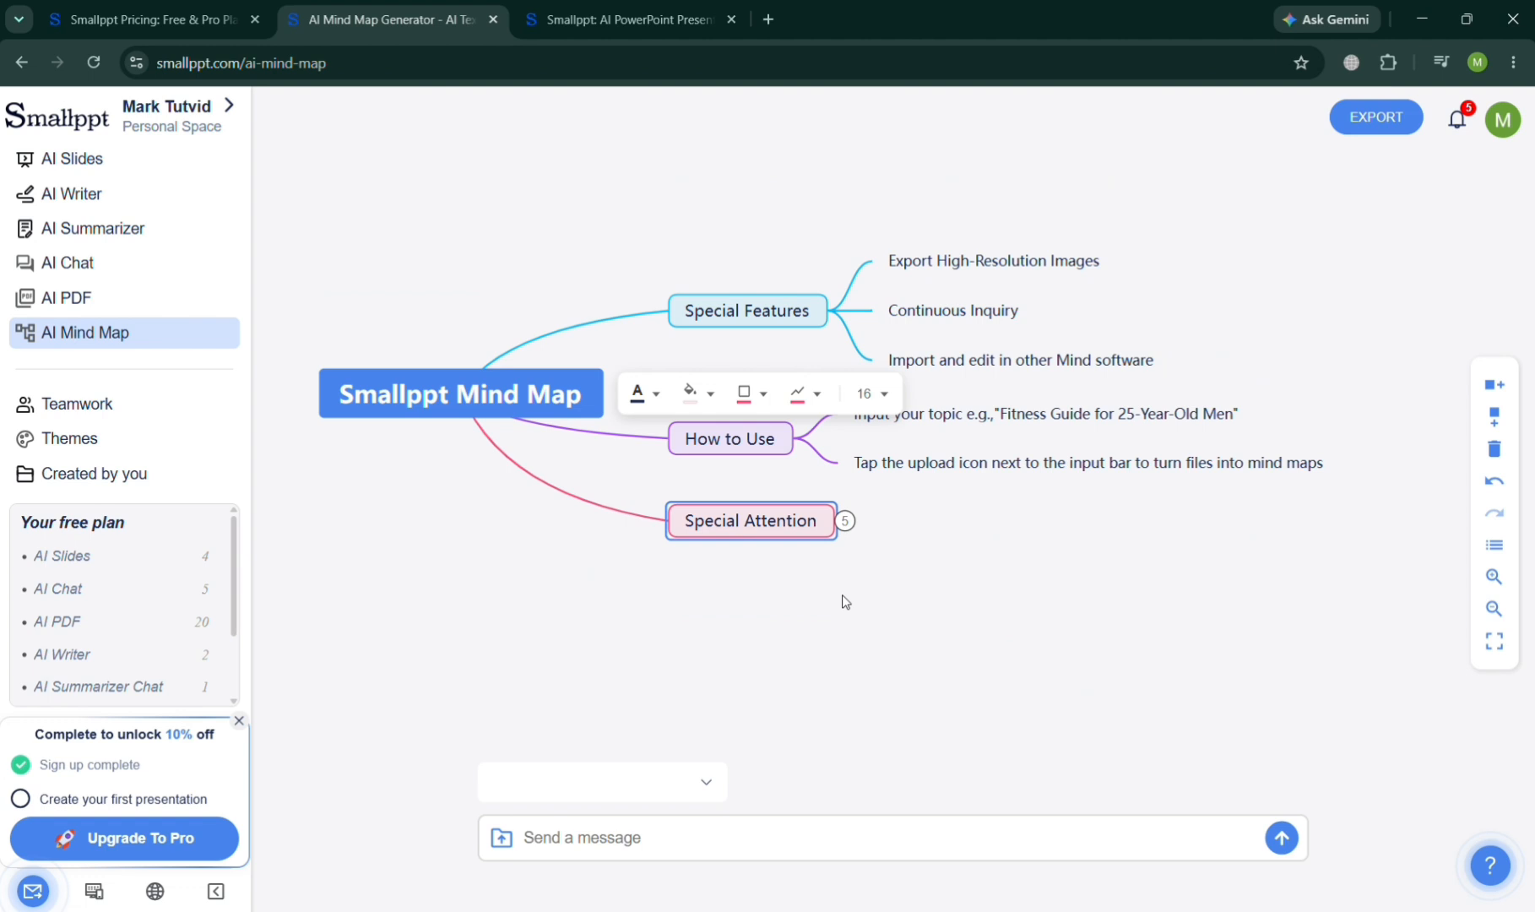
click(845, 522)
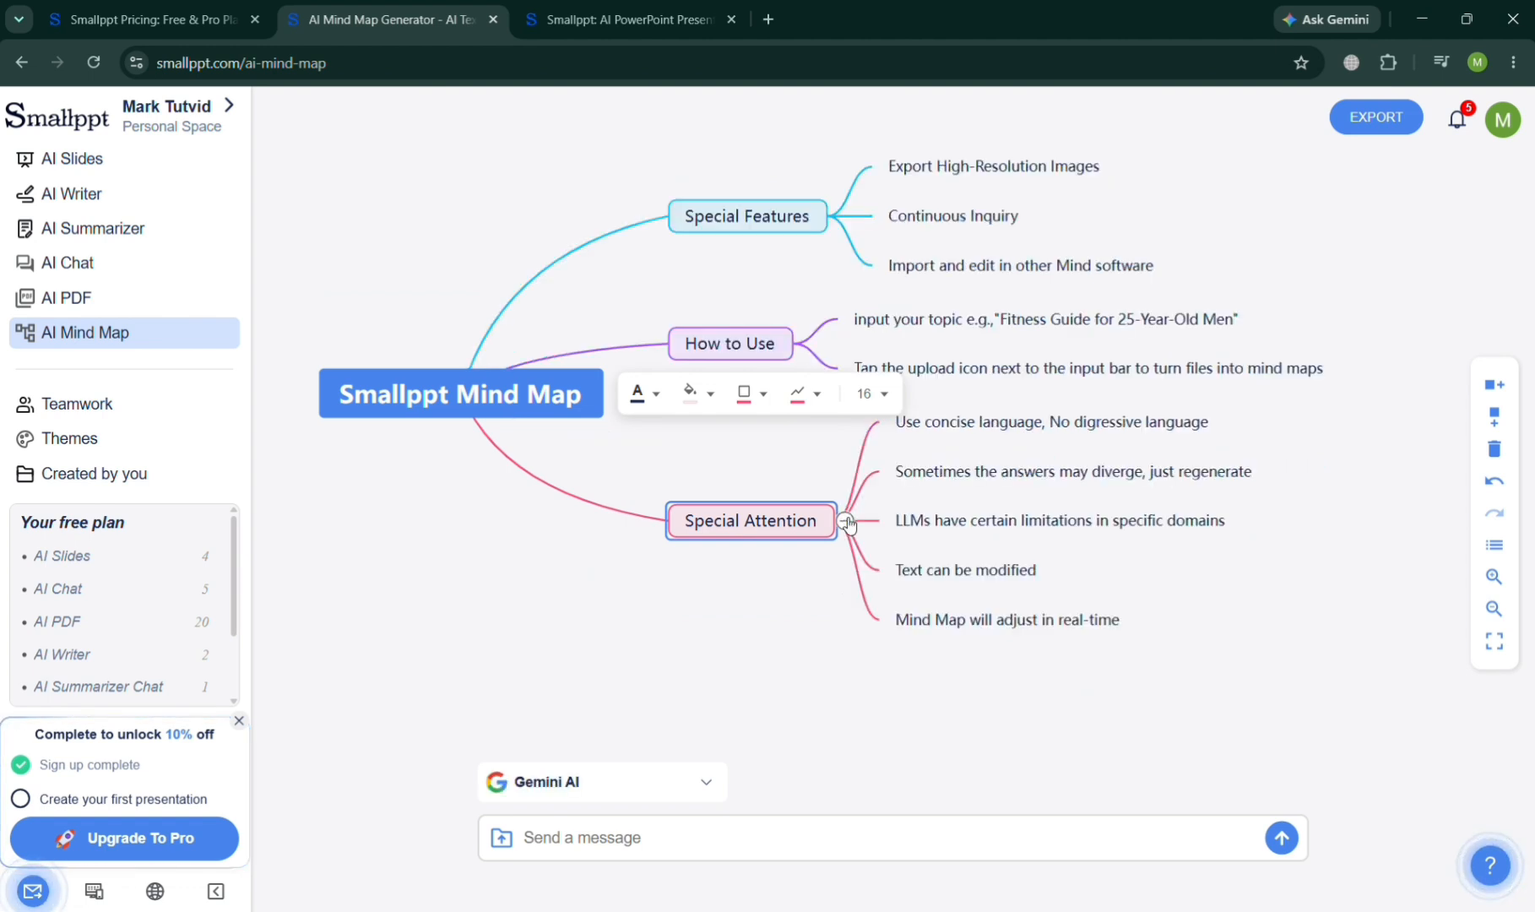
click(610, 658)
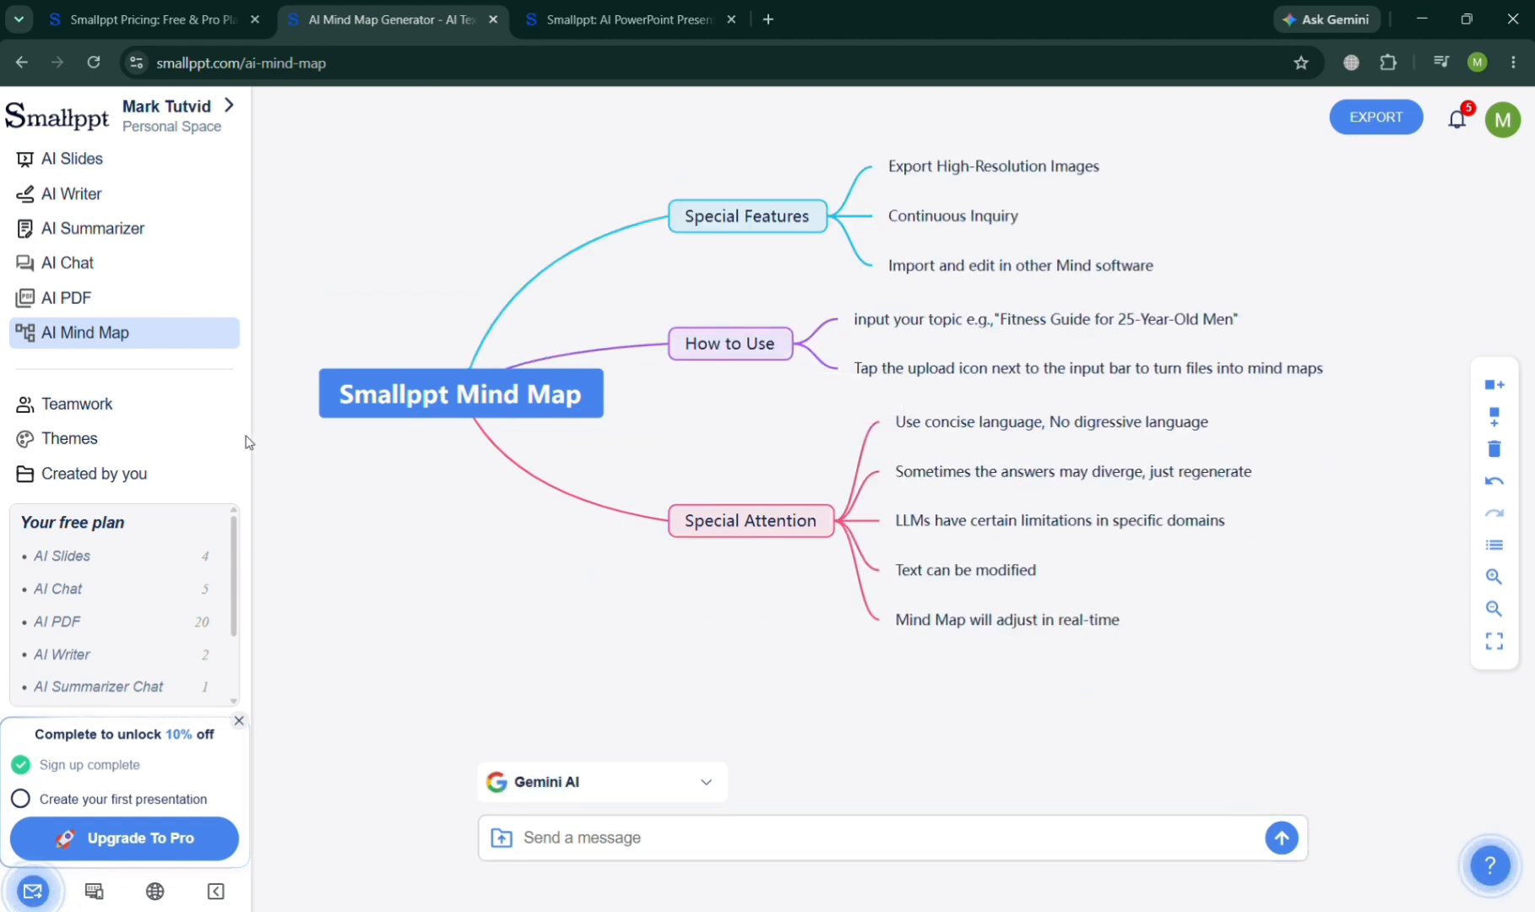
Step: Open the Teamwork page to view the collaborative slides space
click(146, 417)
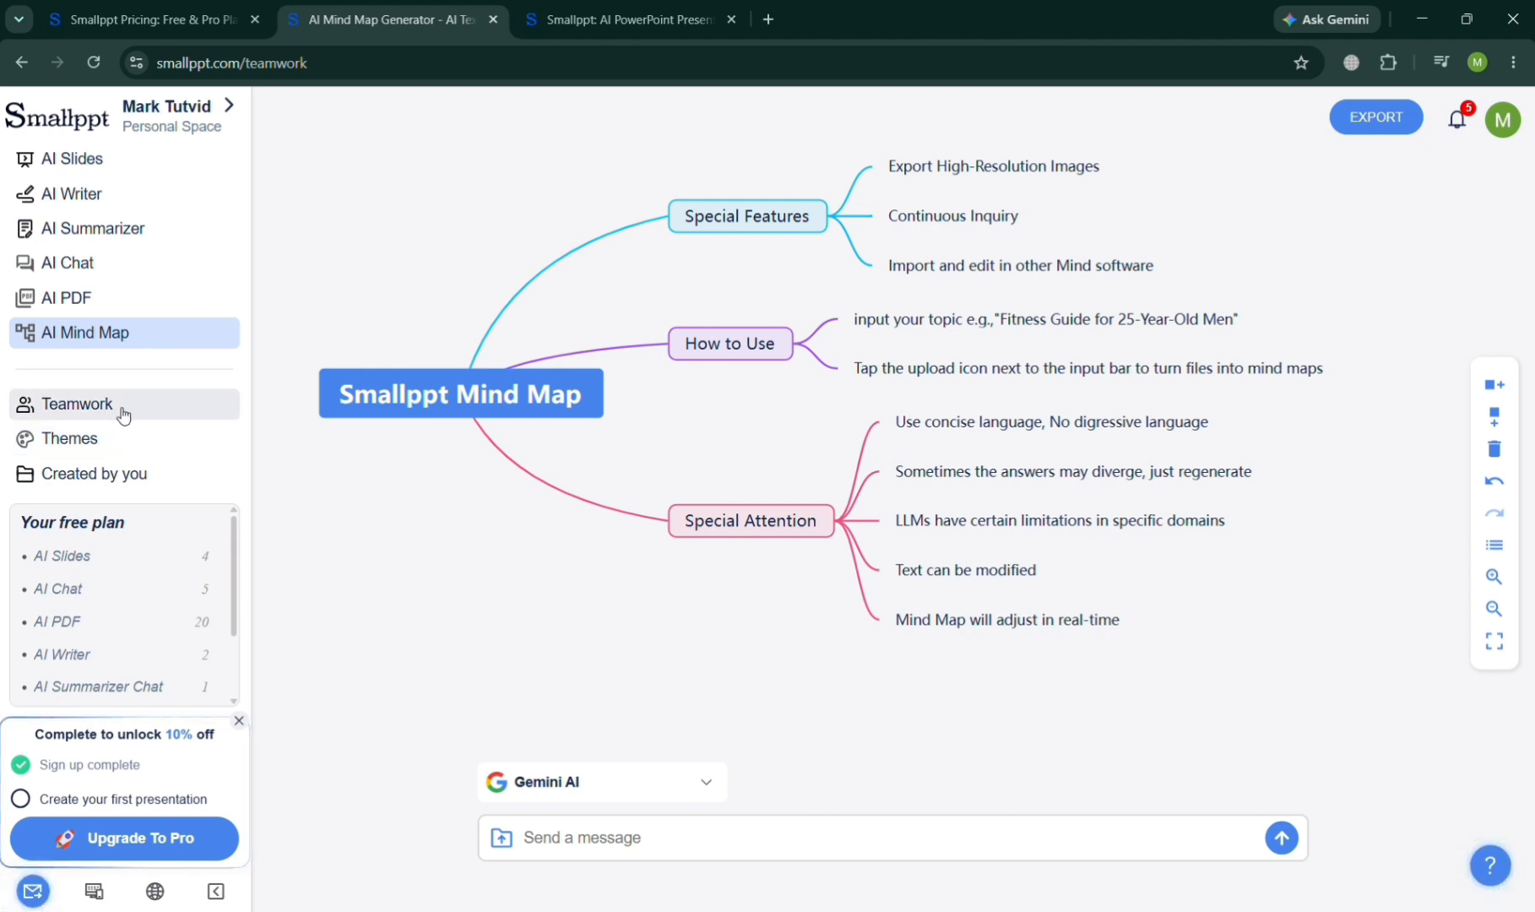
click(123, 414)
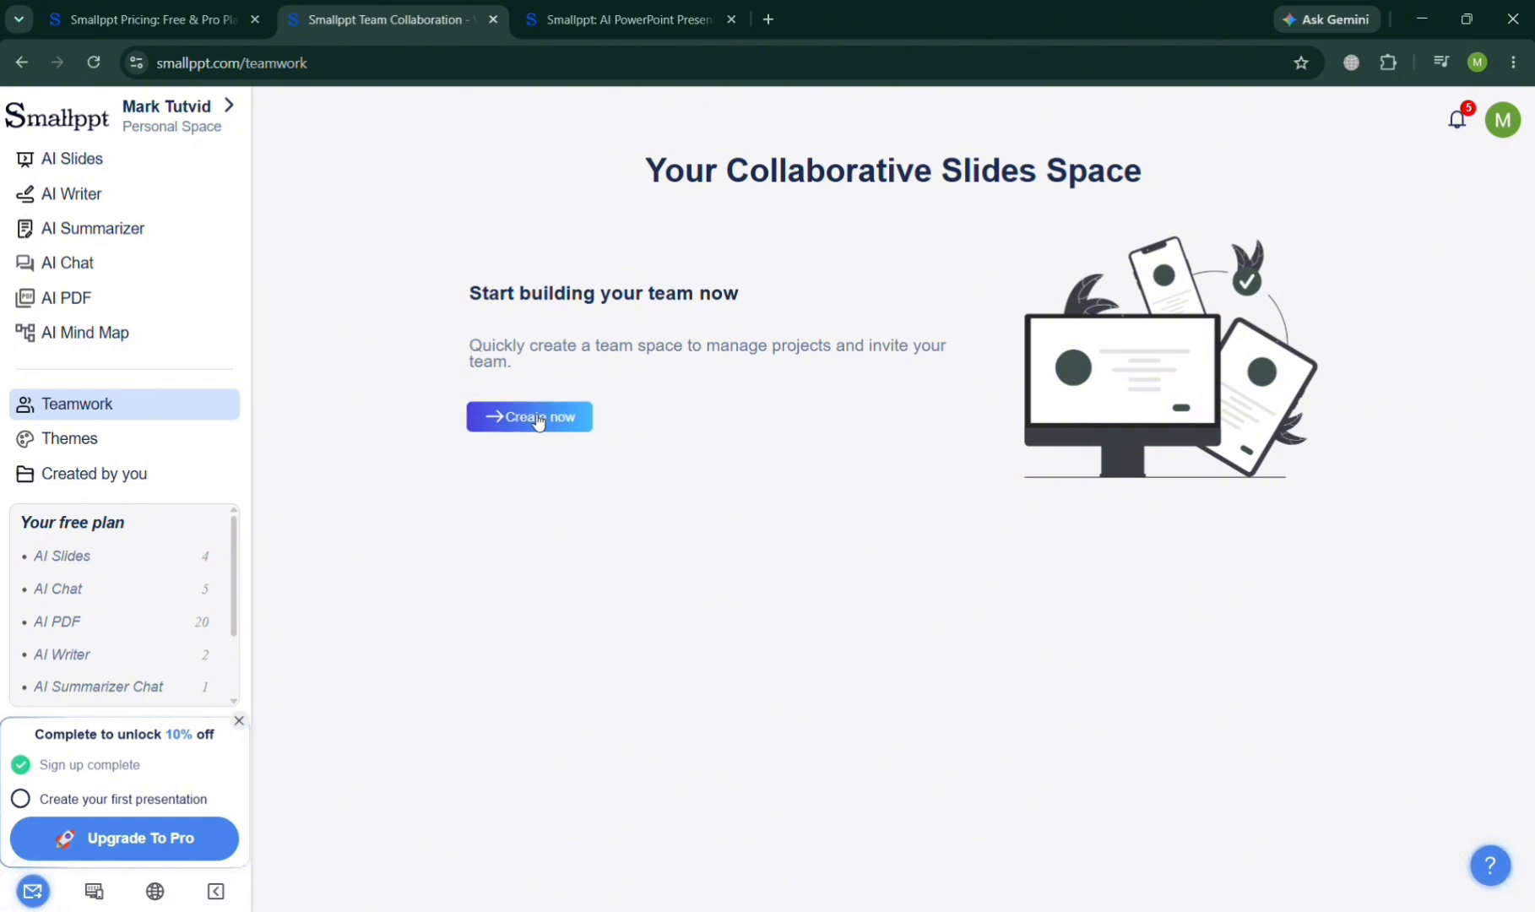
Step: Start a new custom theme, apply the curated beige color scheme with a cream card, and continue to the font scheme
click(148, 453)
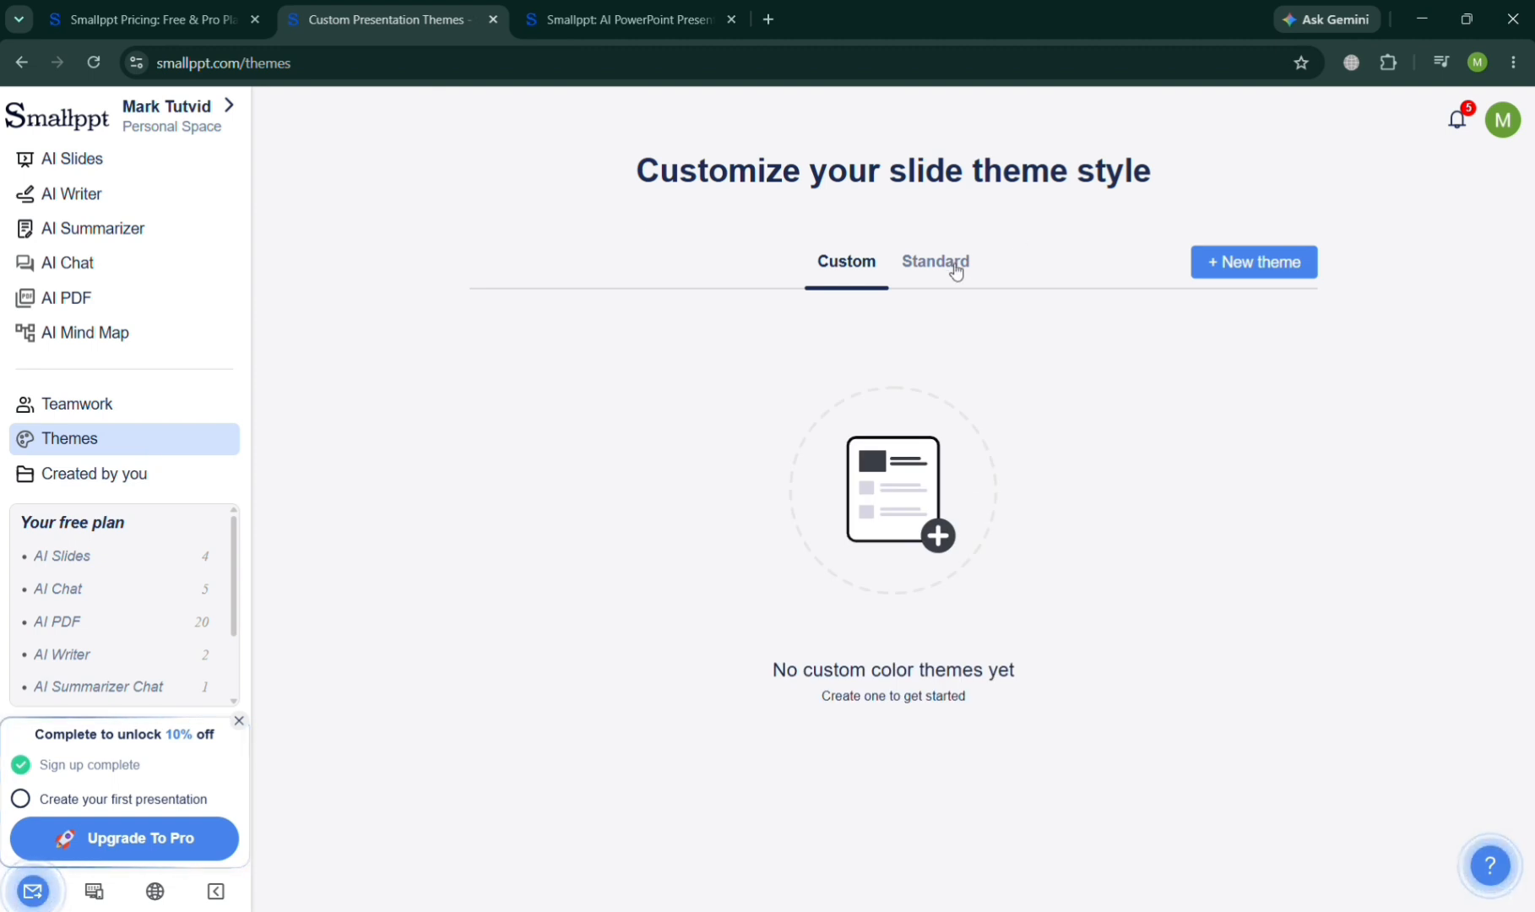
click(1218, 279)
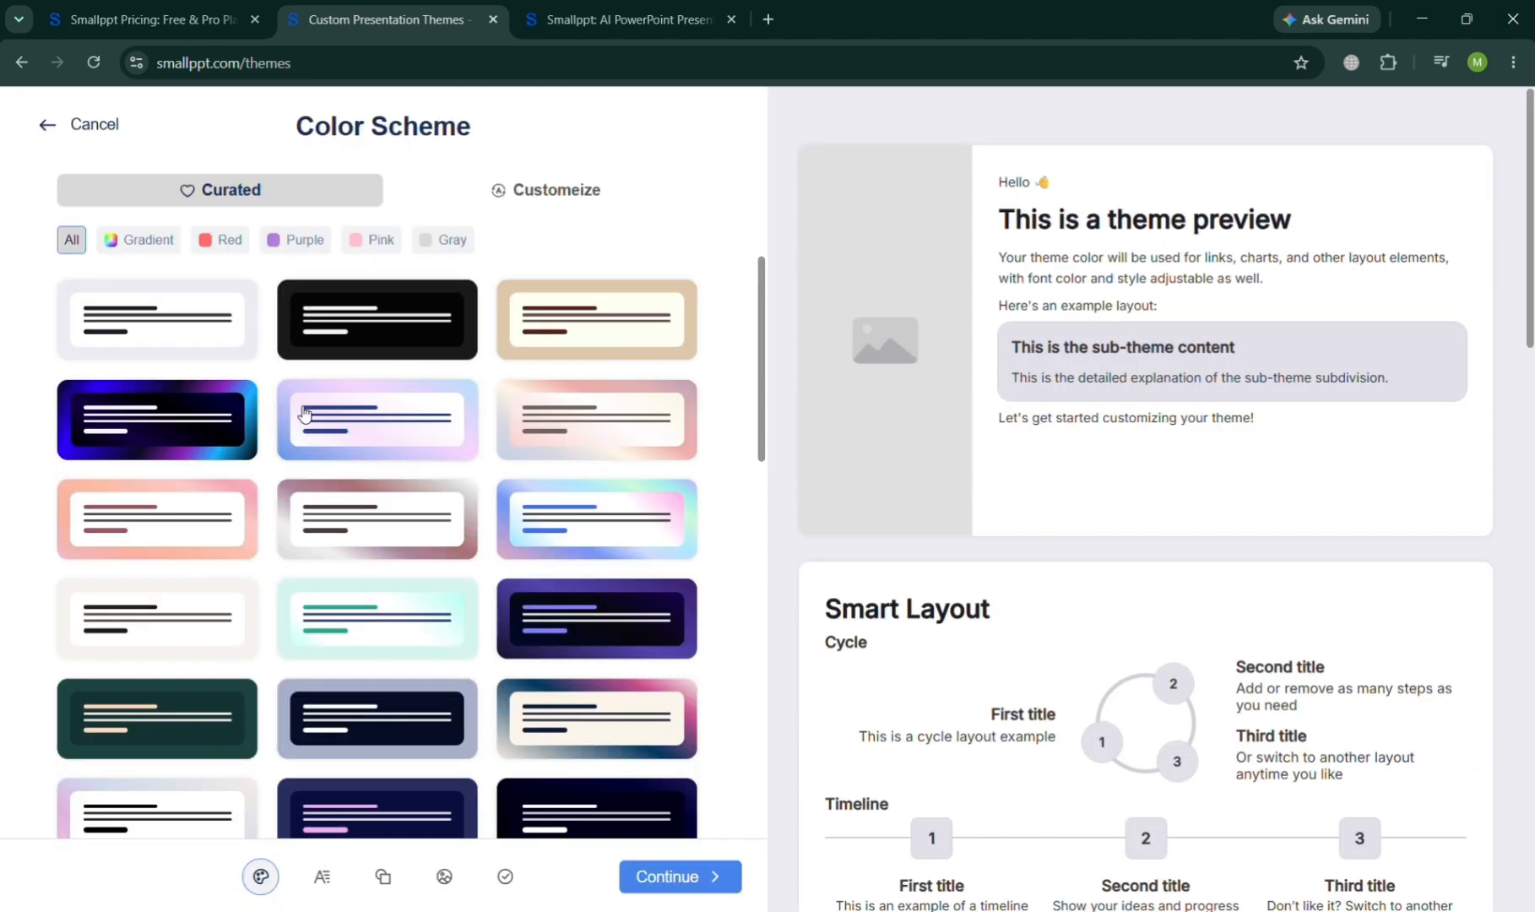
click(385, 445)
click(372, 331)
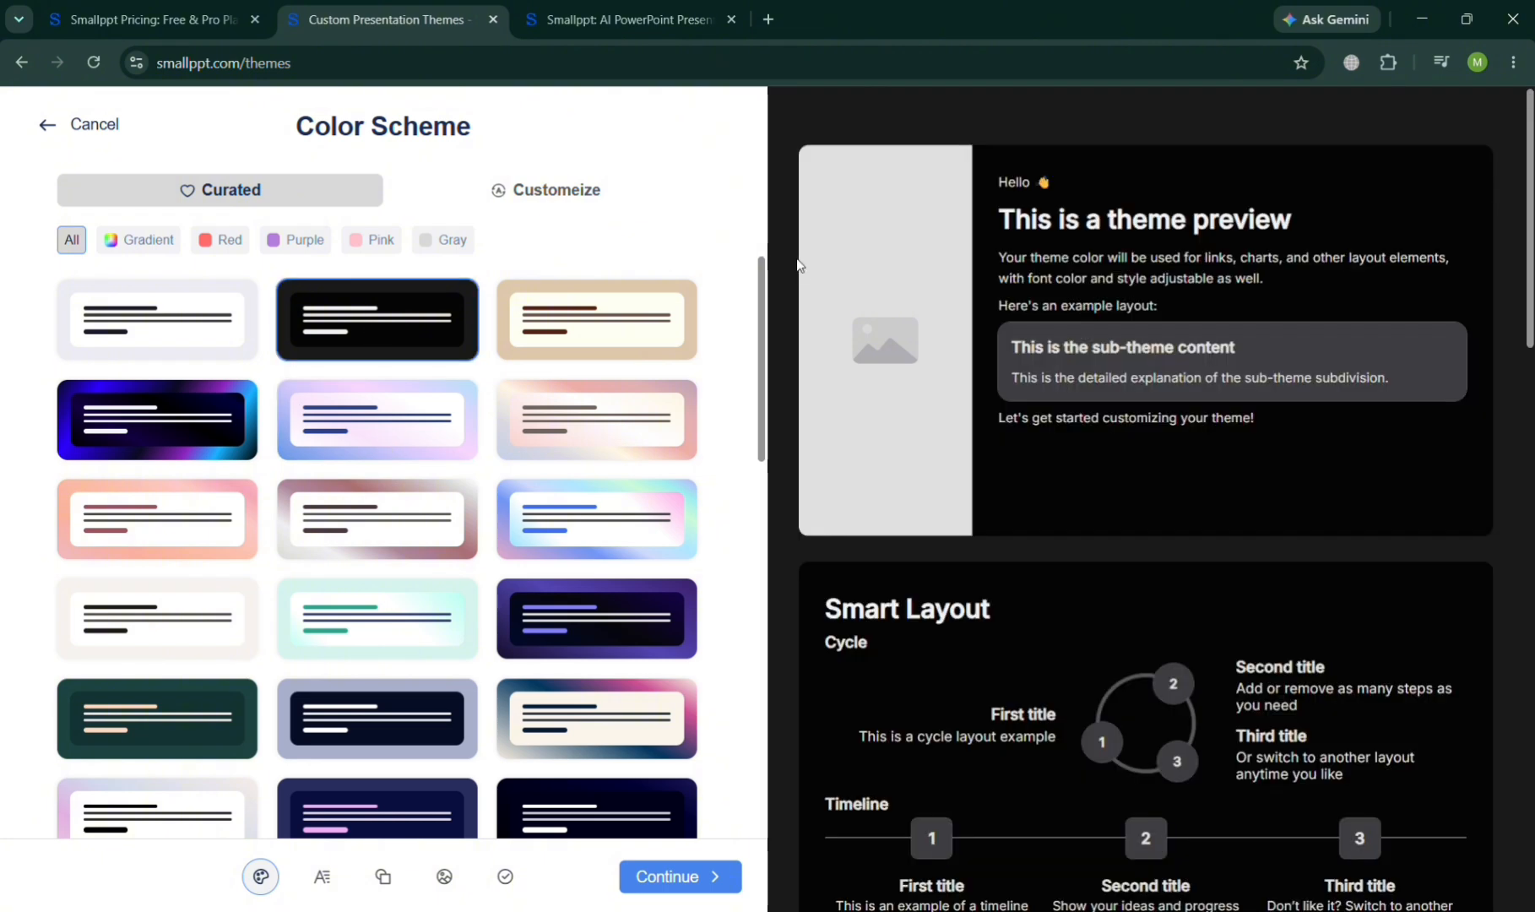
click(596, 353)
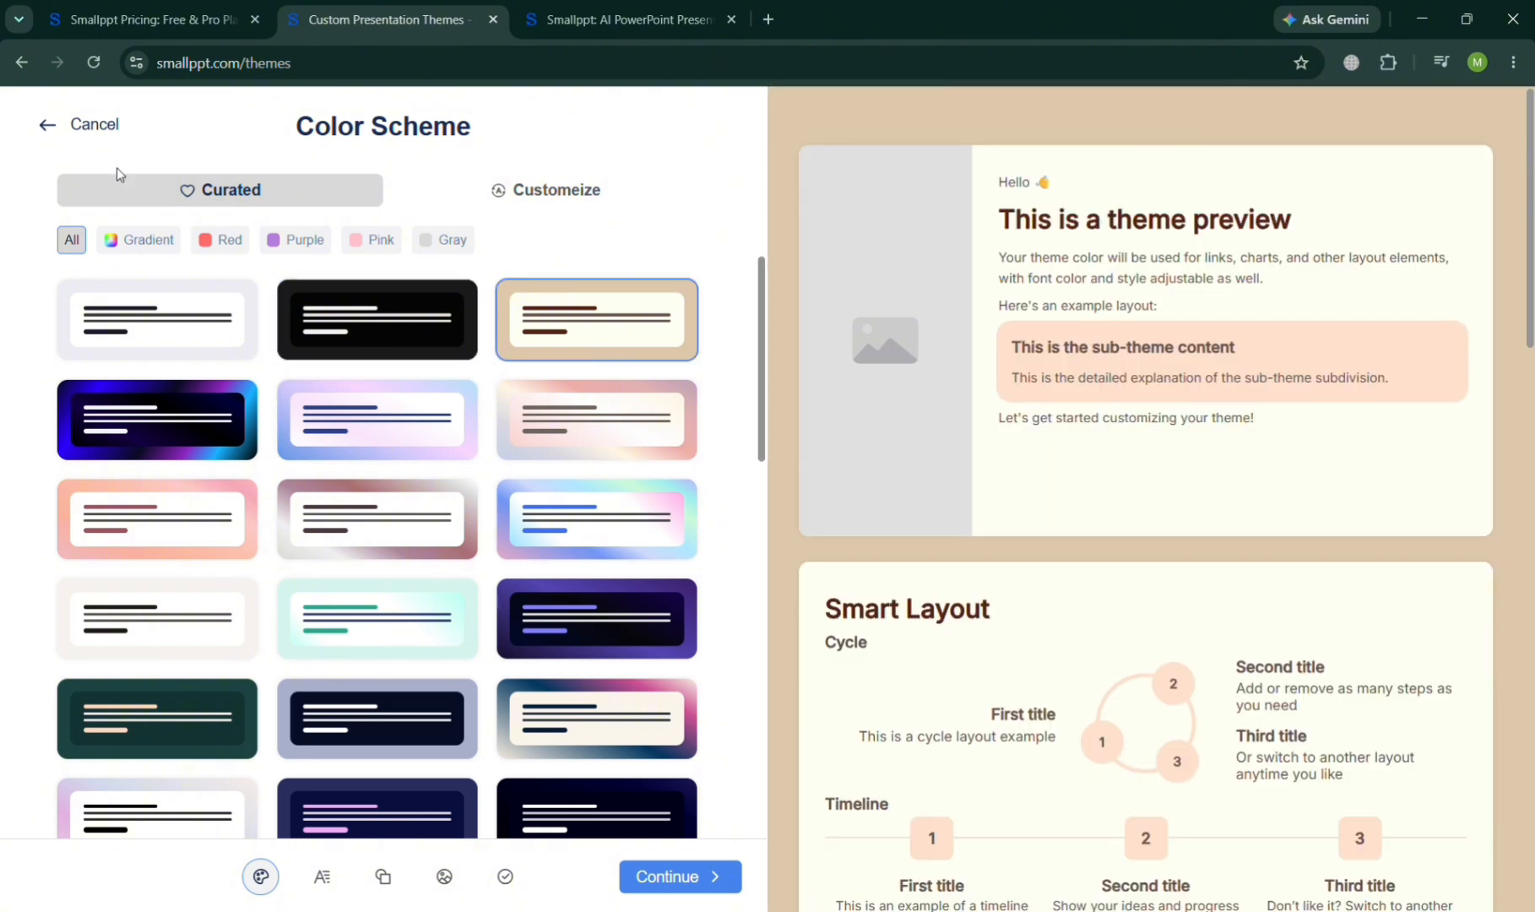
click(48, 127)
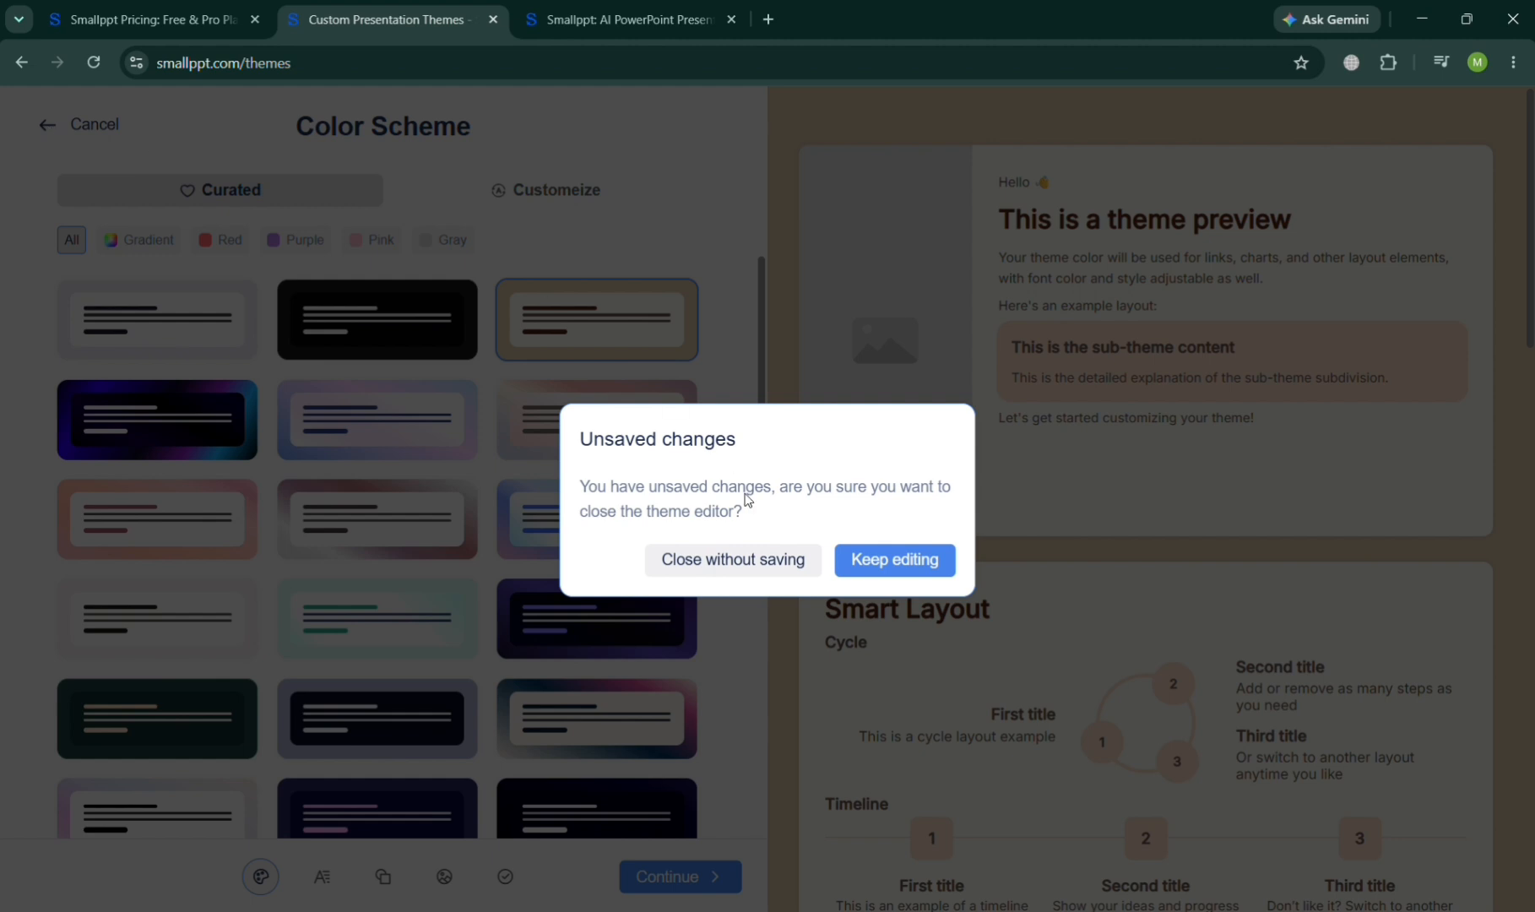
click(883, 572)
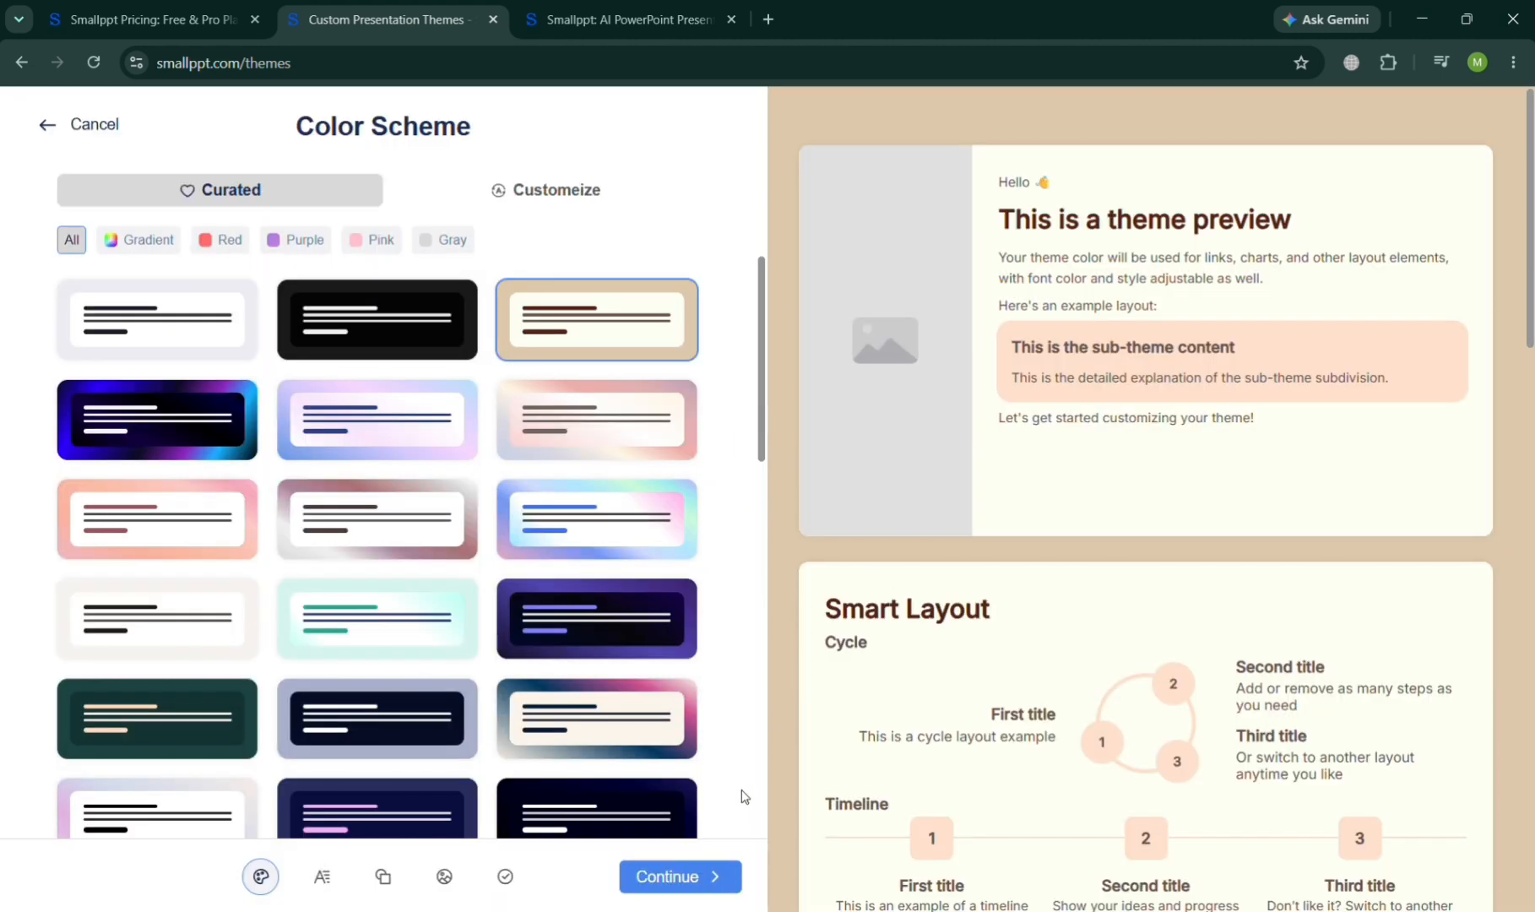
click(703, 878)
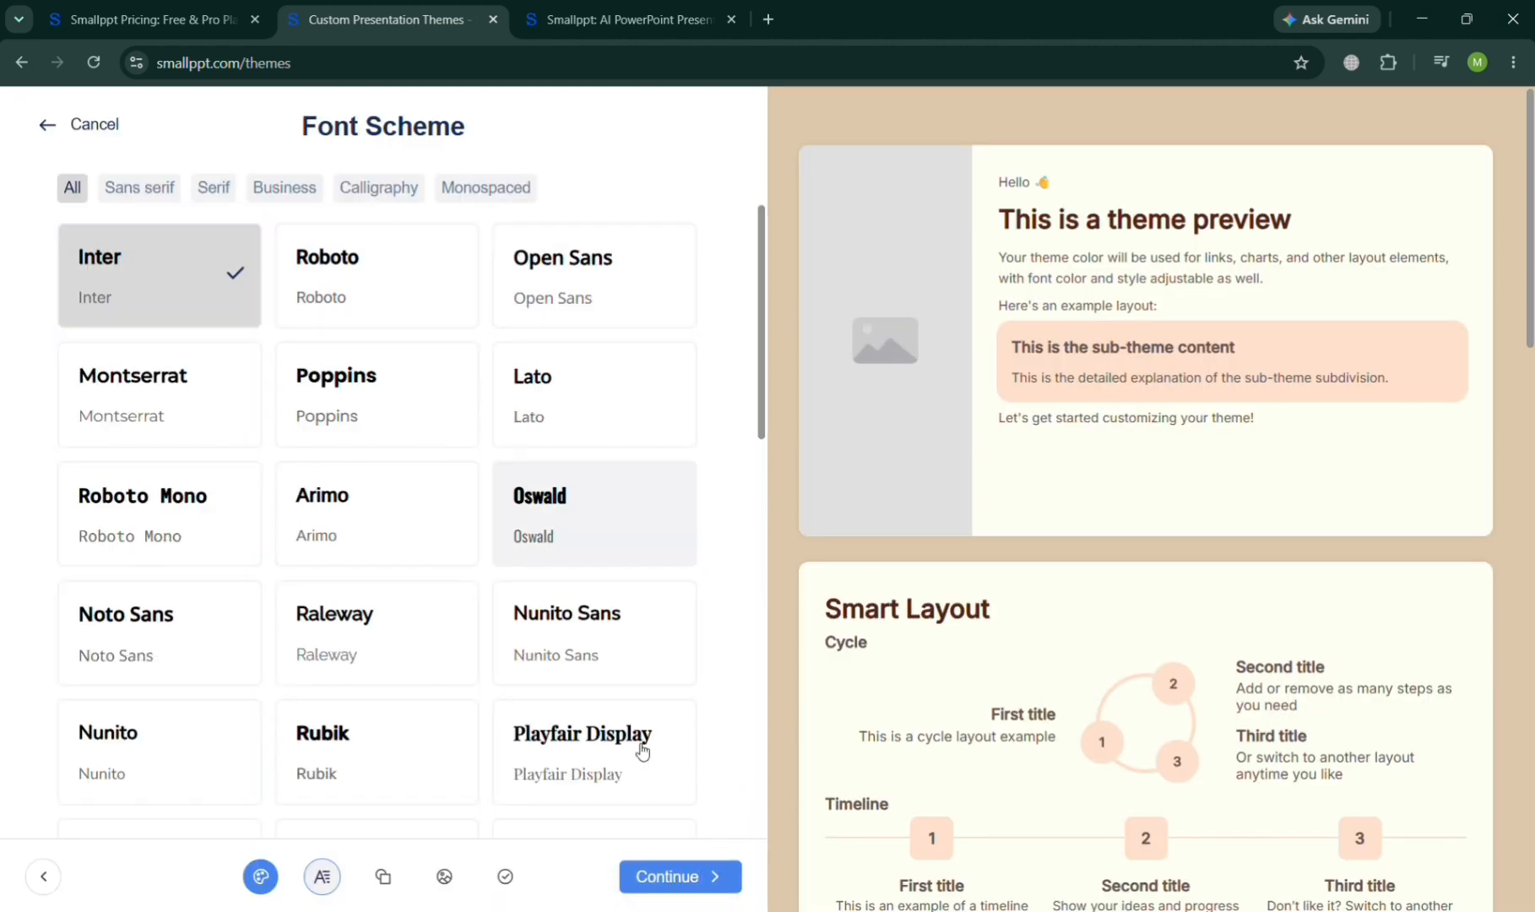
Step: Set the theme's font scheme to Poppins and continue to the shape scheme
click(638, 361)
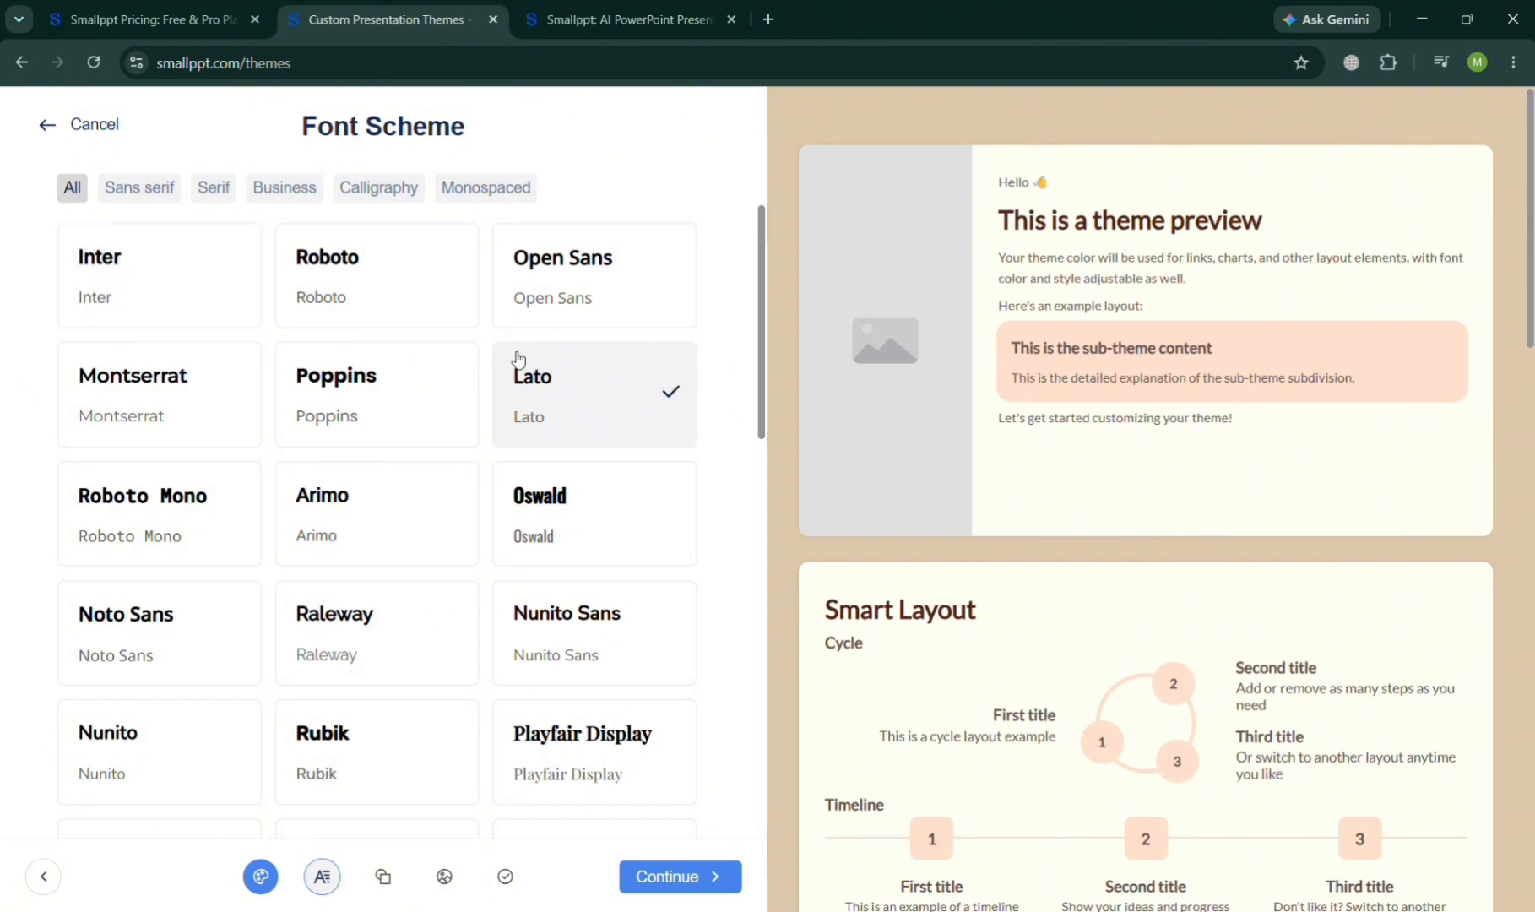
click(387, 390)
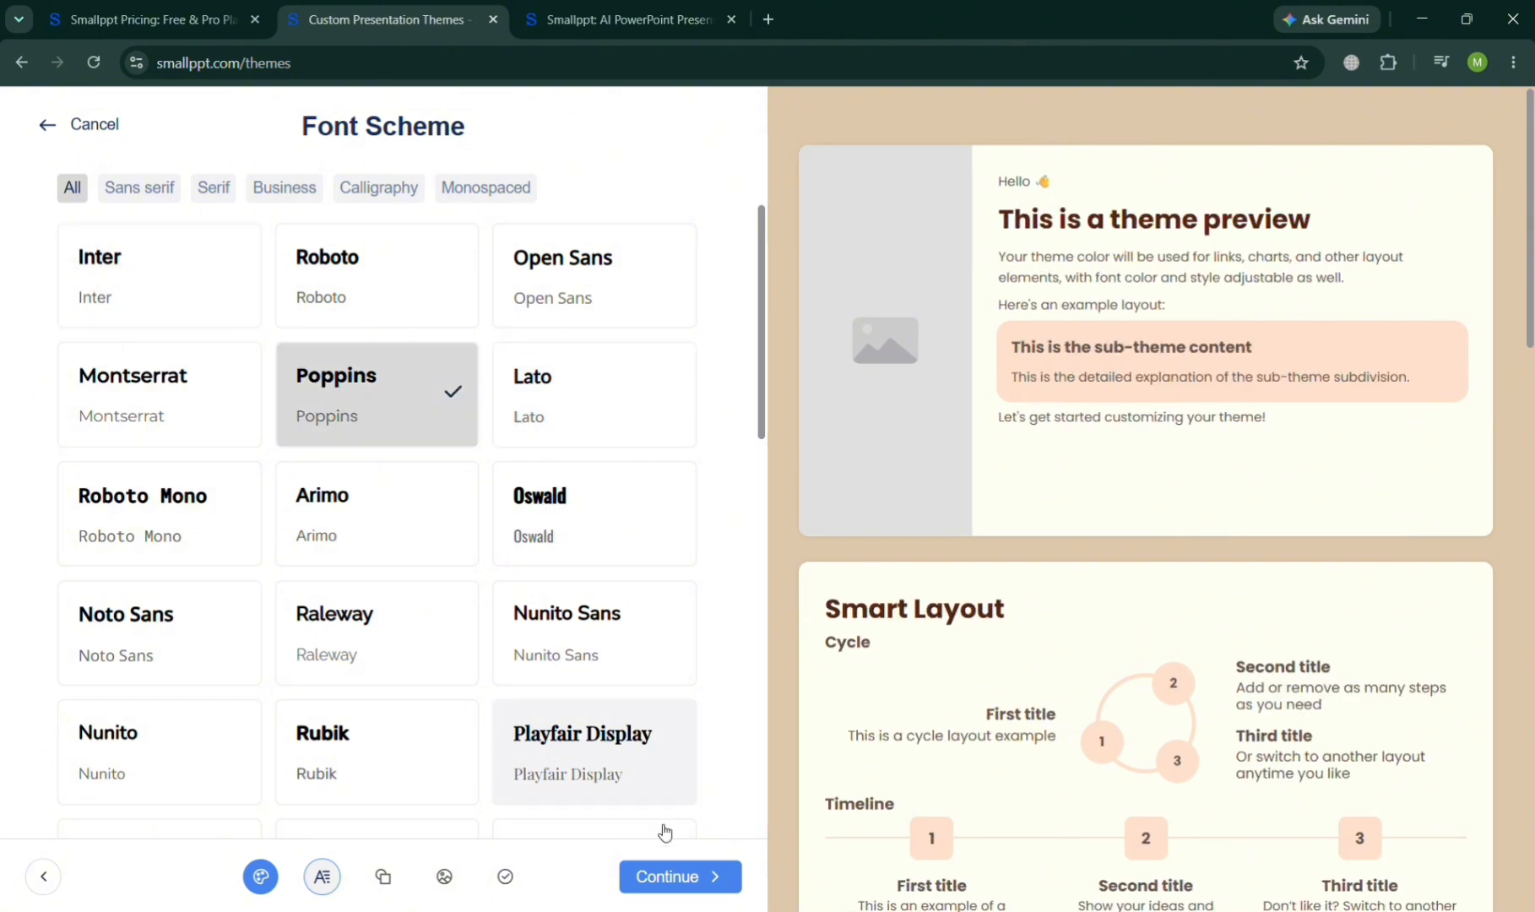
click(676, 877)
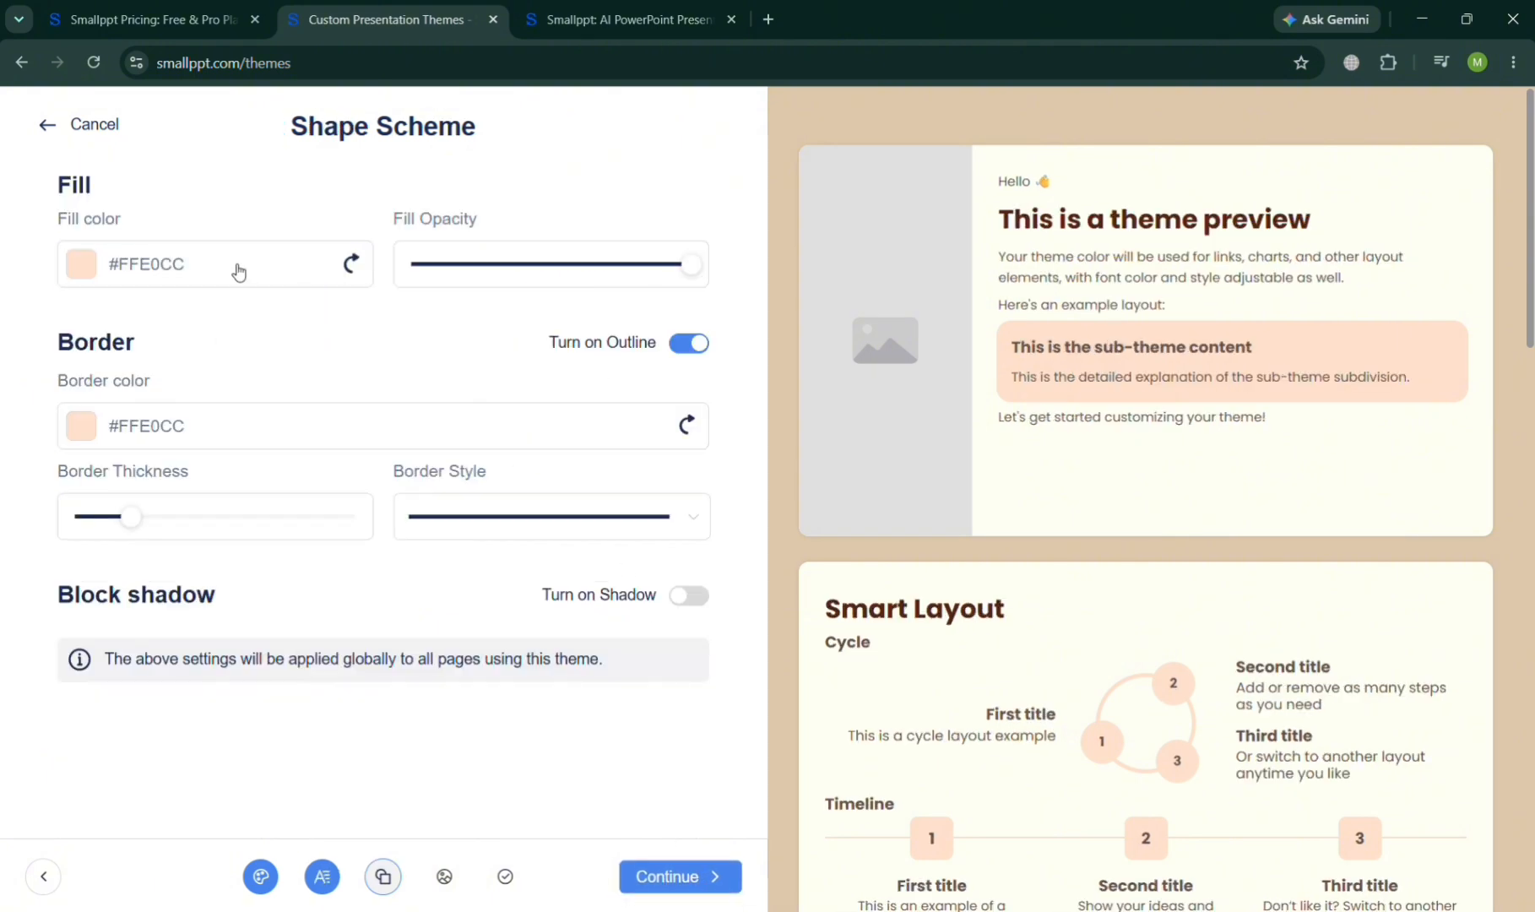
Step: Set the theme's shape border color to brown #984814 and continue to the logo settings
click(288, 431)
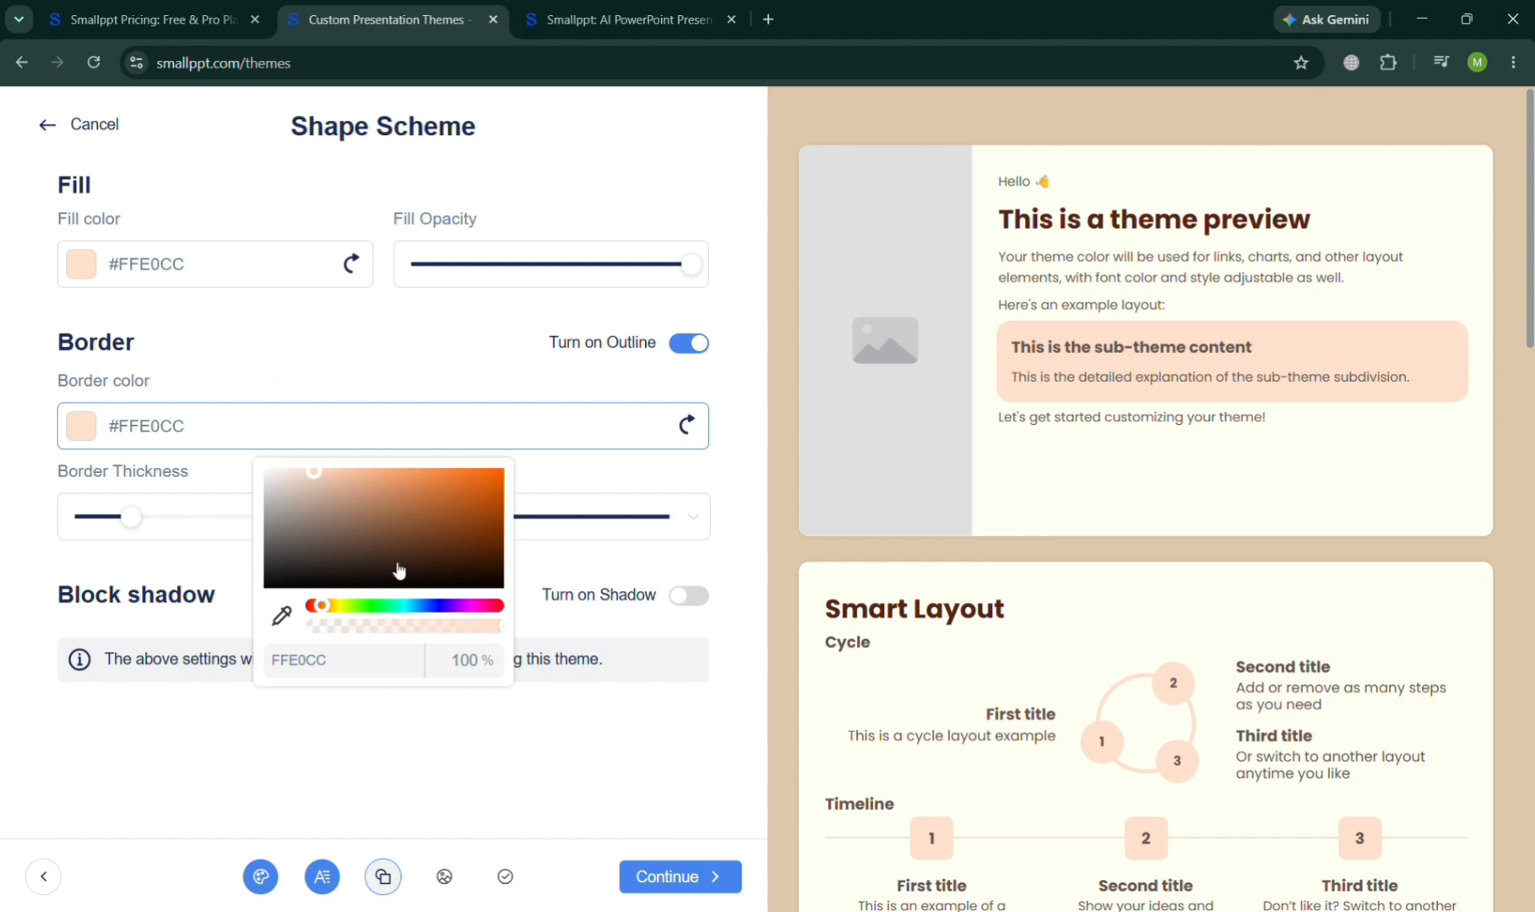
drag(399, 571, 478, 525)
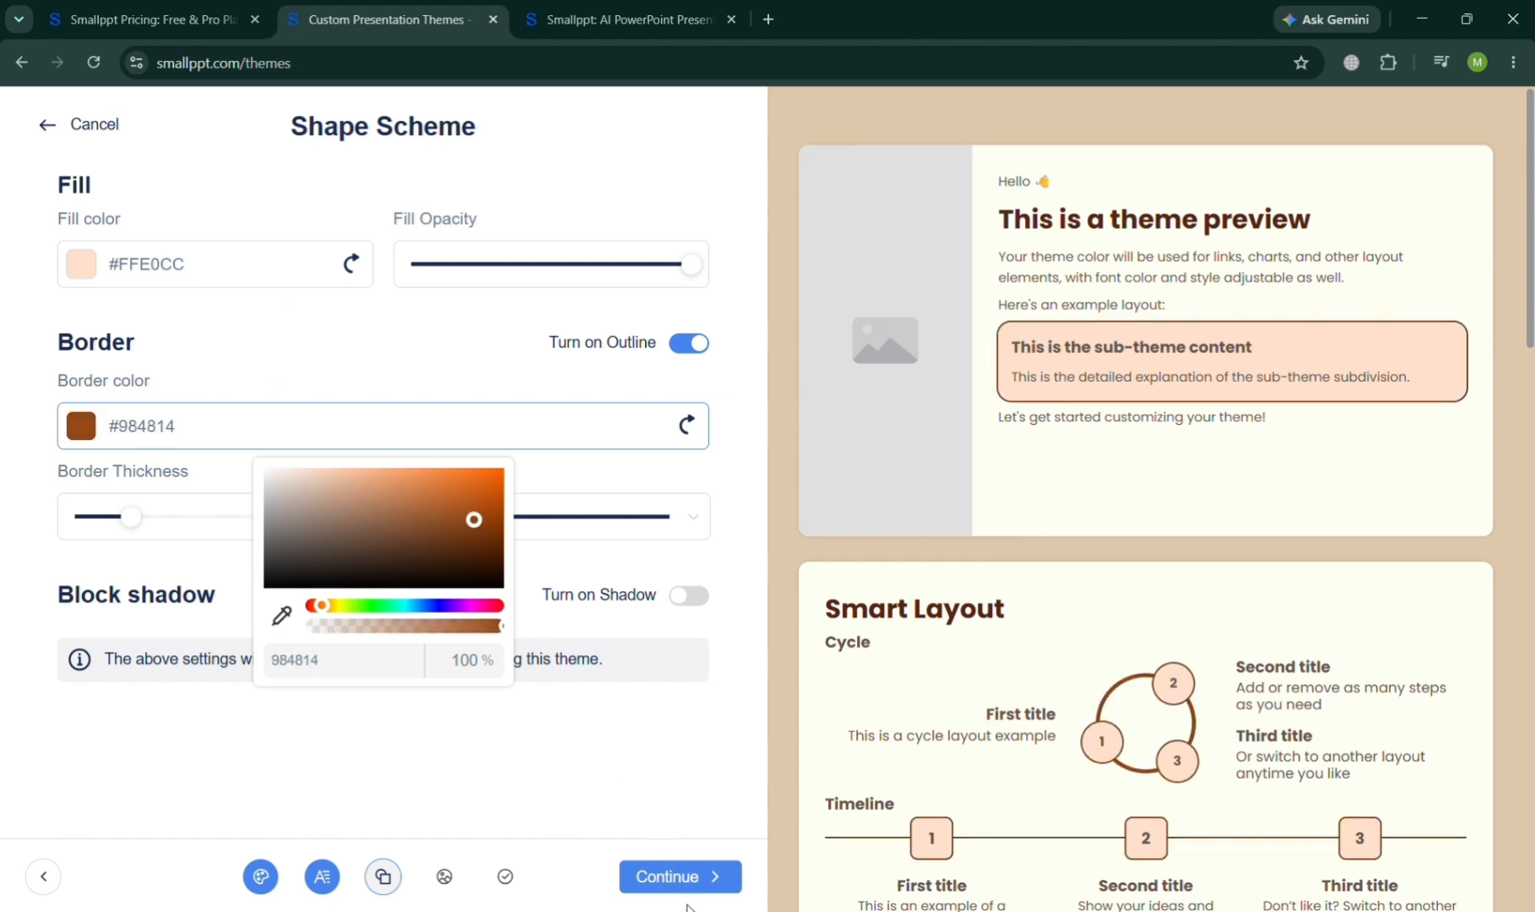
click(720, 891)
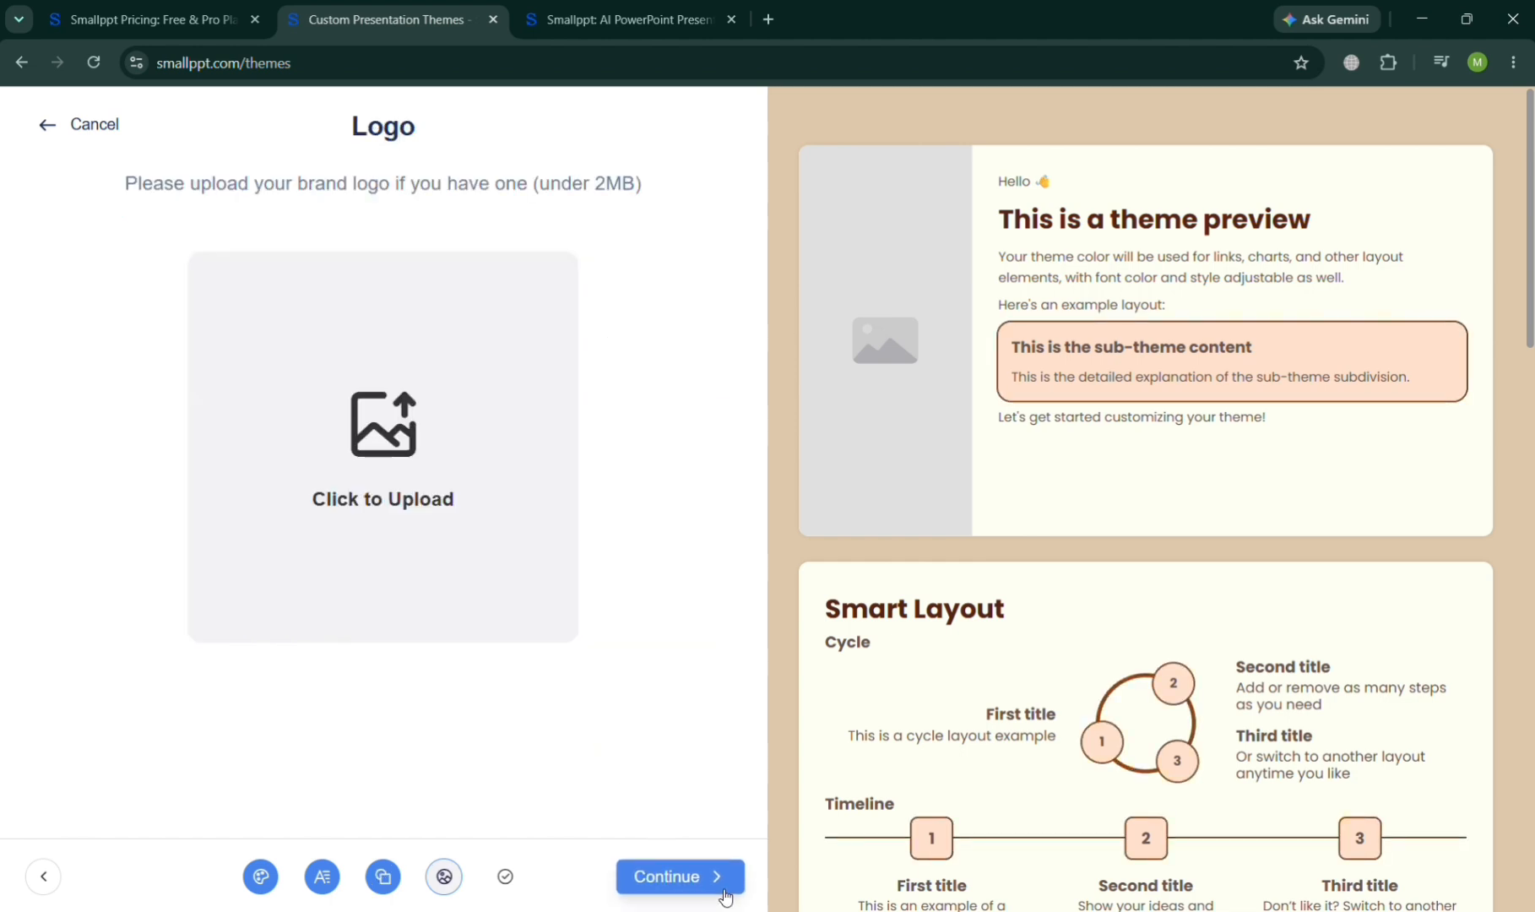
Step: Upload the Horizon Architects logo to the theme and continue to the theme naming stage
click(457, 450)
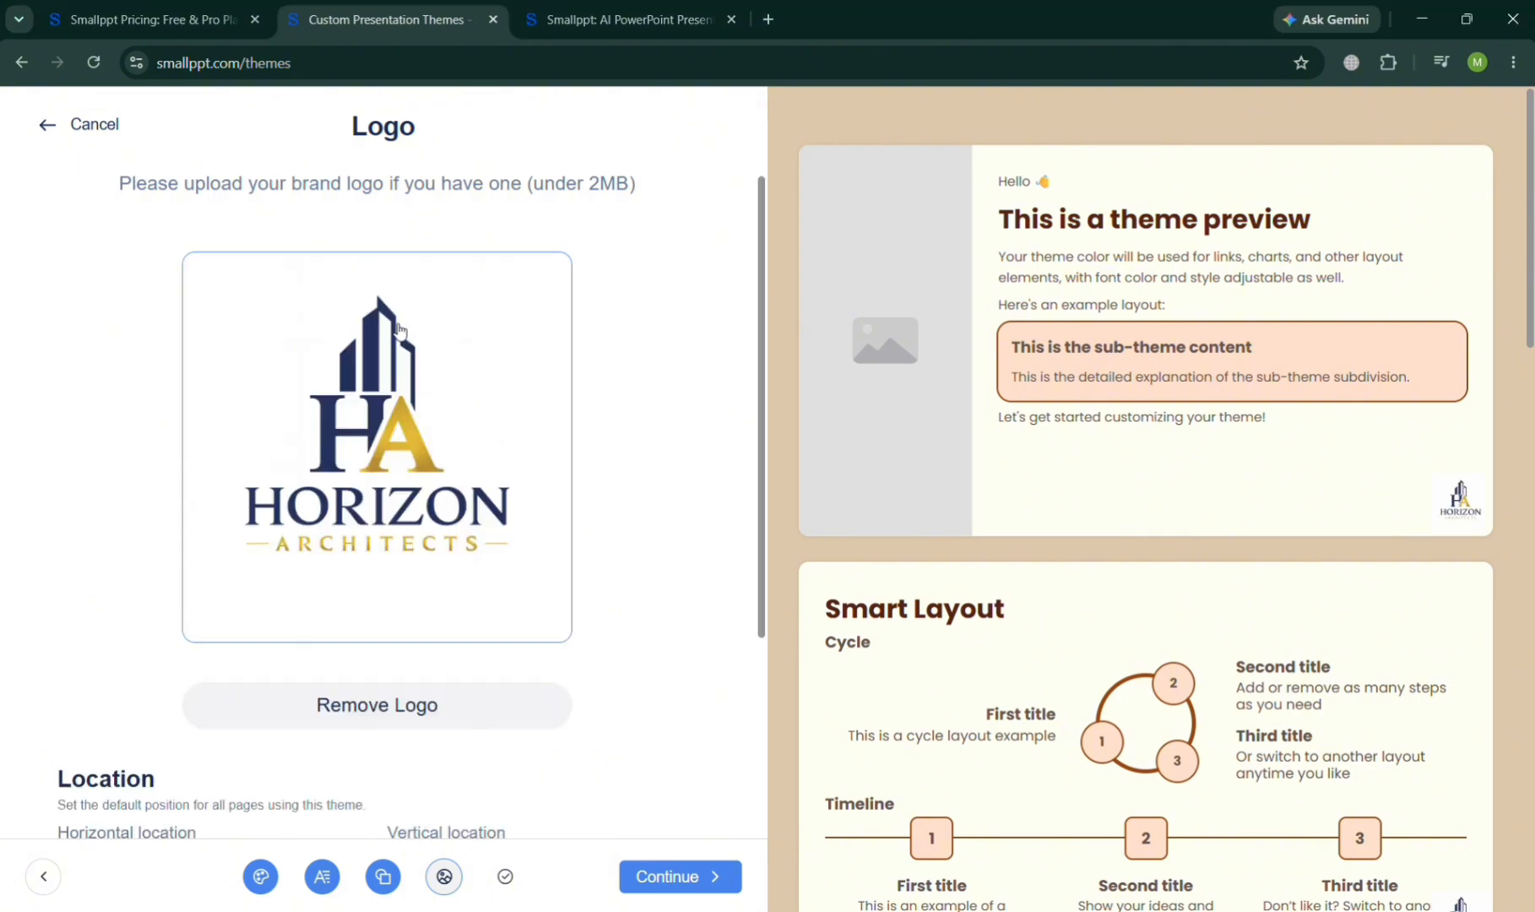
click(685, 877)
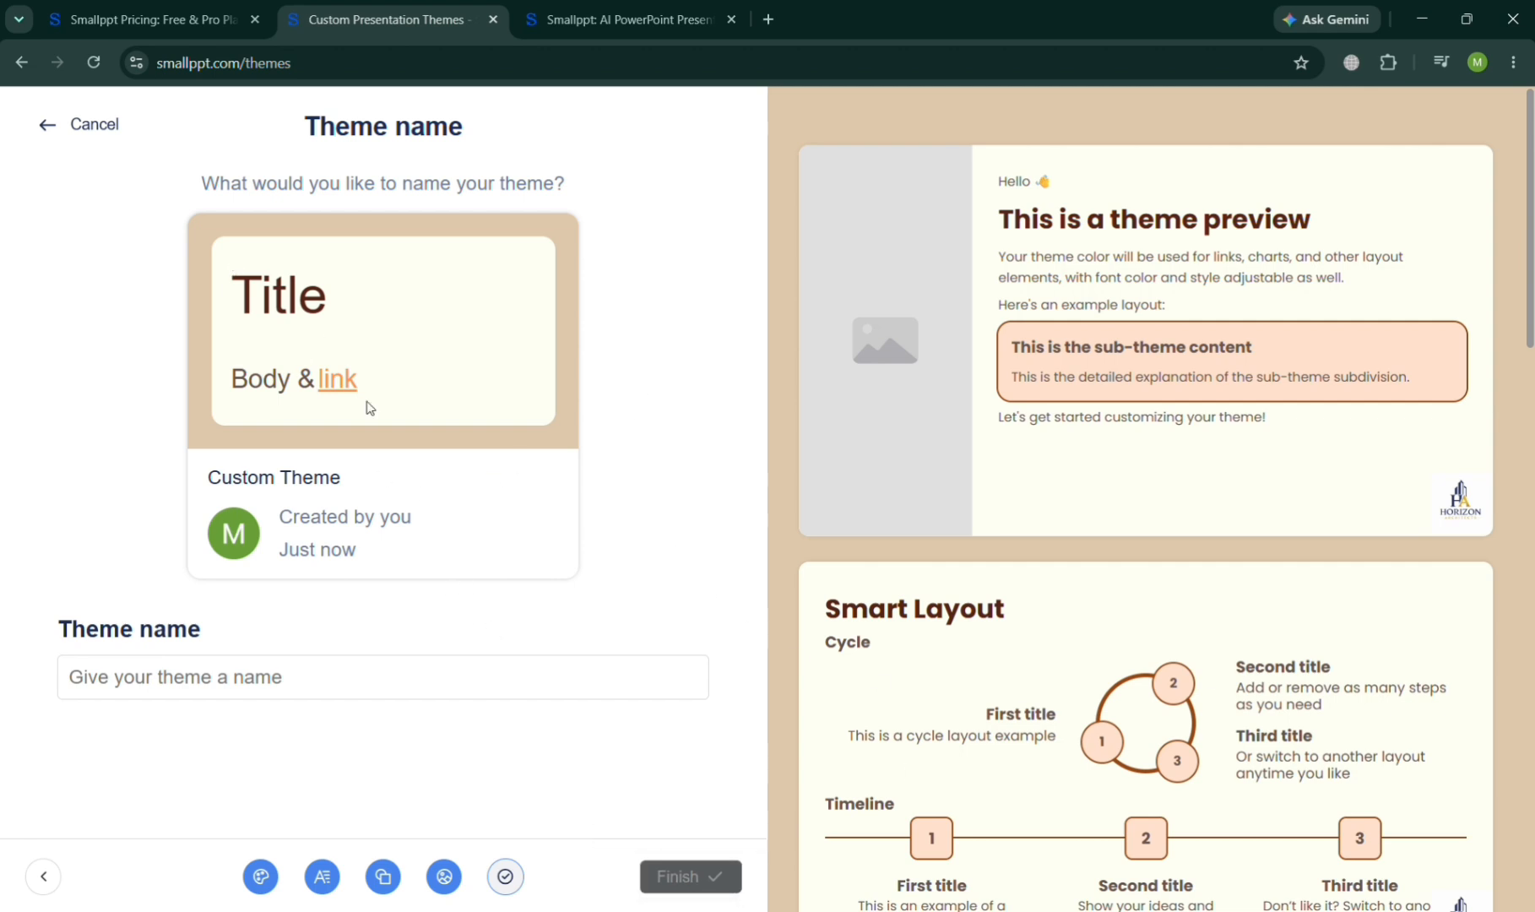
Step: Name the custom theme "Sample 1" and finish creating it
click(674, 873)
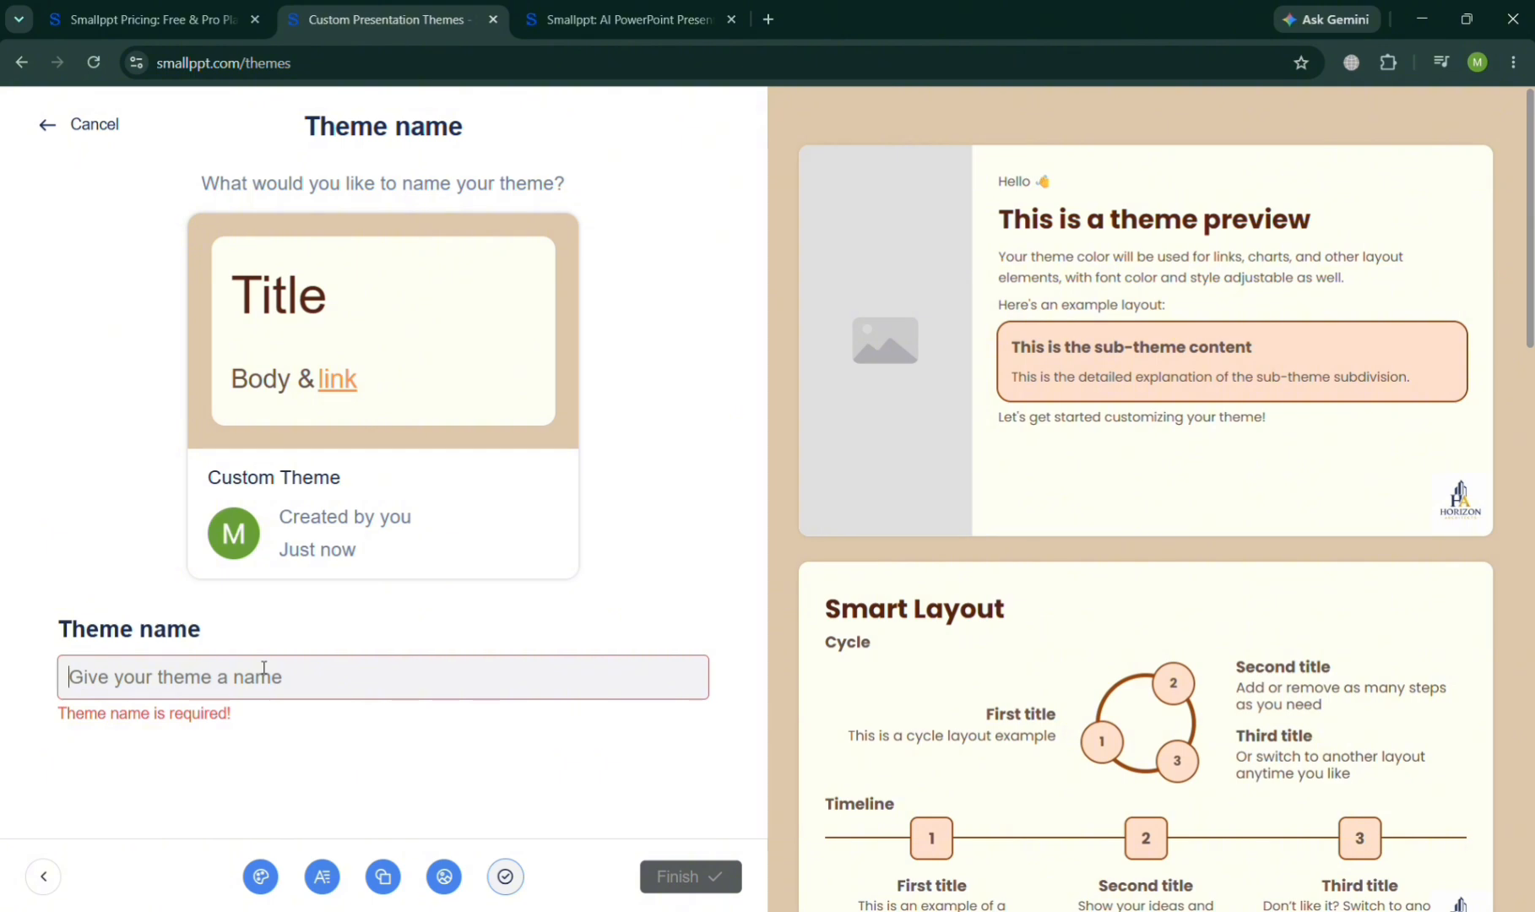
text(Sample 1)
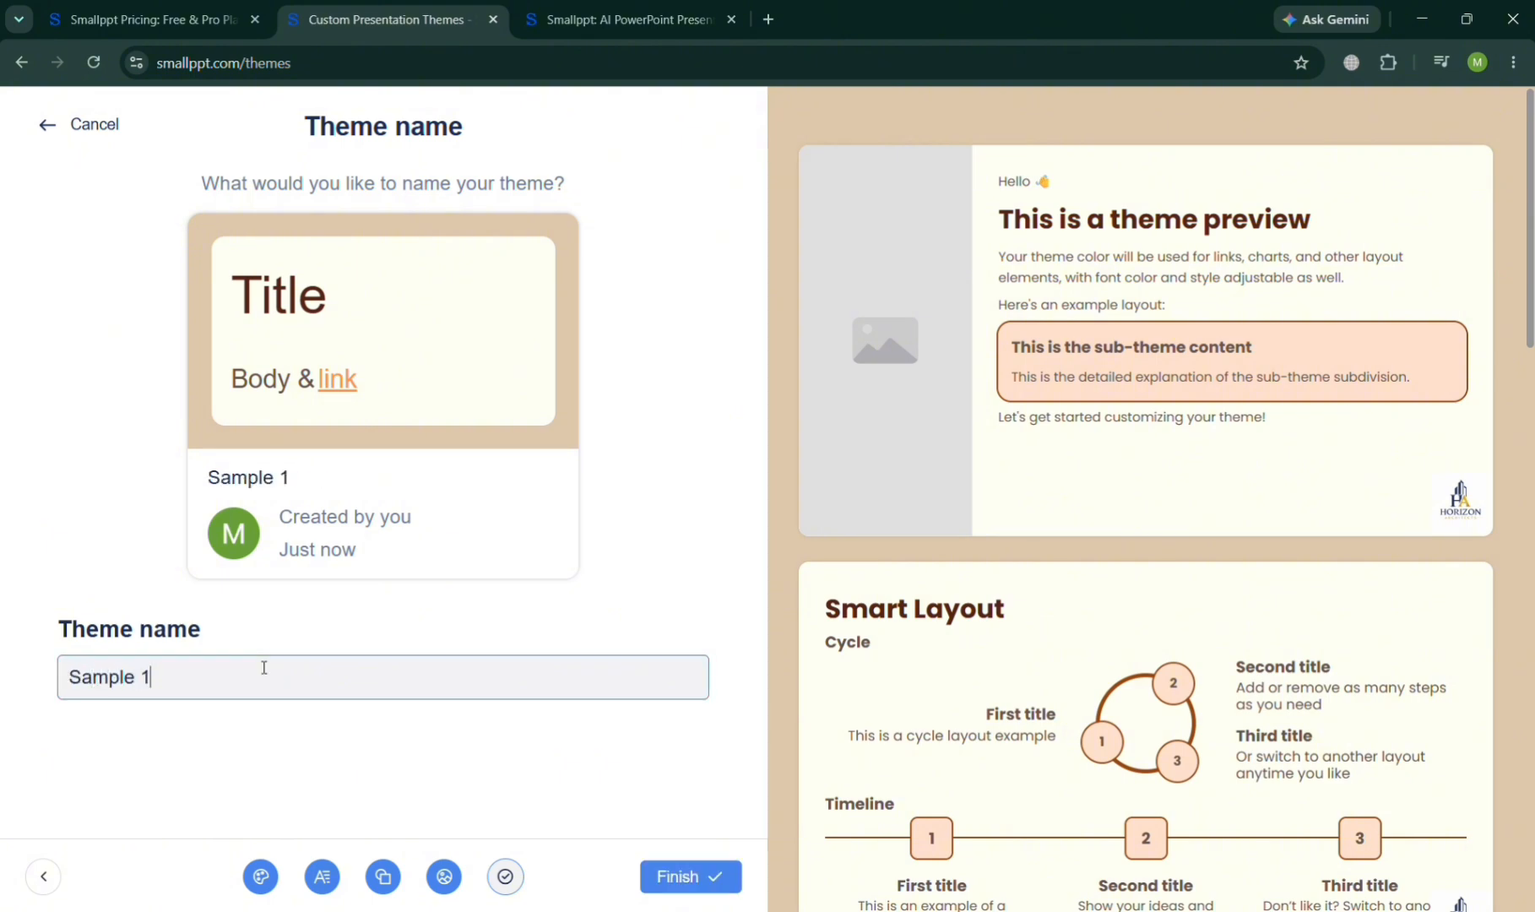
click(672, 878)
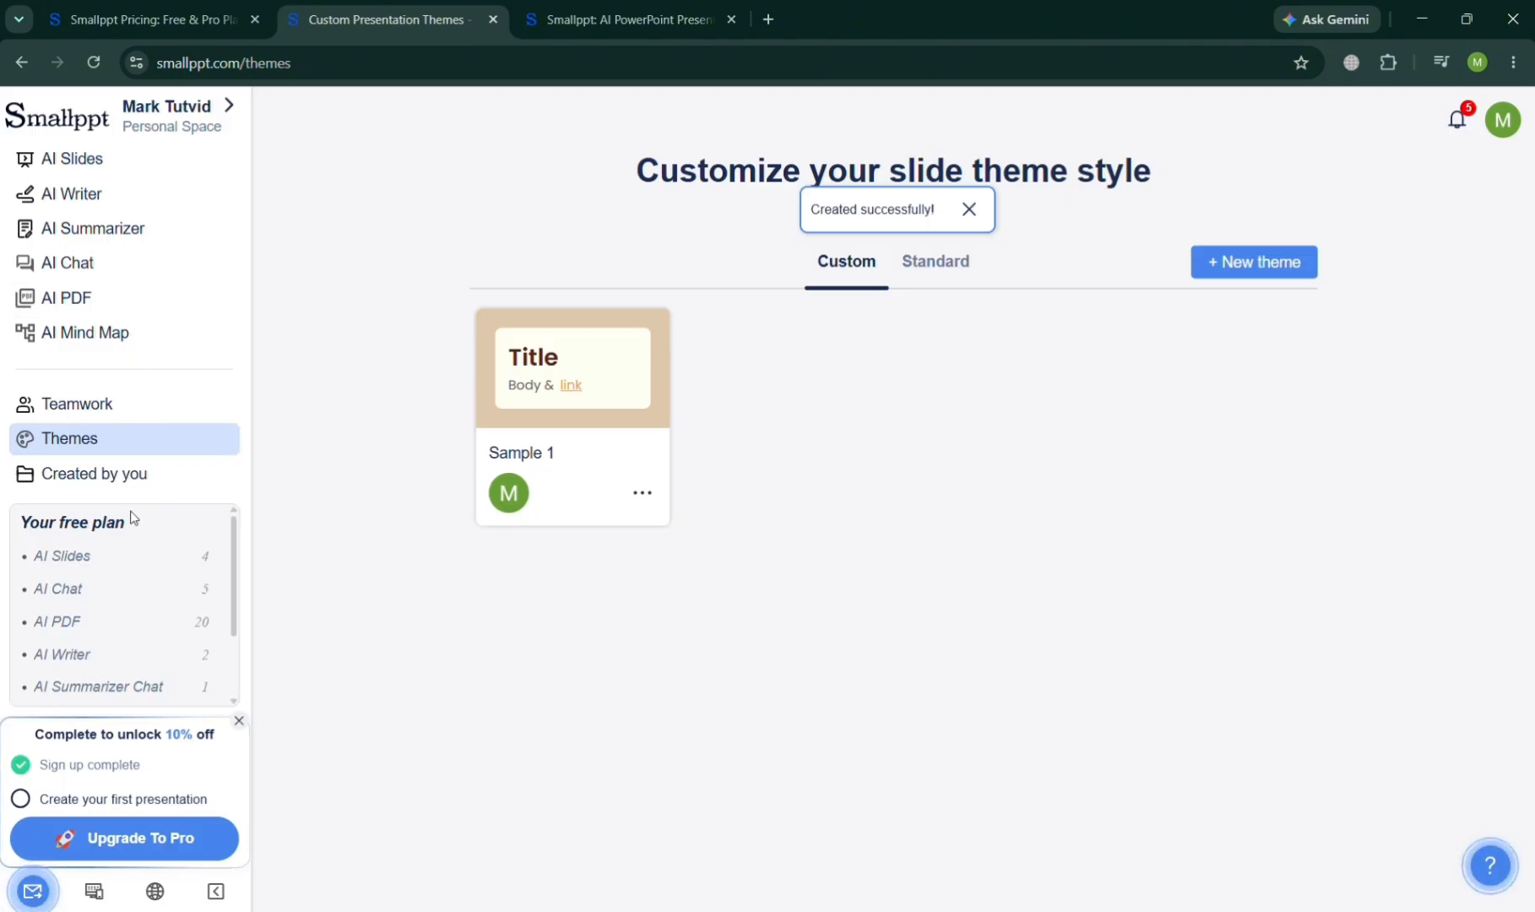
Step: Start a new AI Slides presentation with the title "Step by step on writing Research paper?"
click(144, 158)
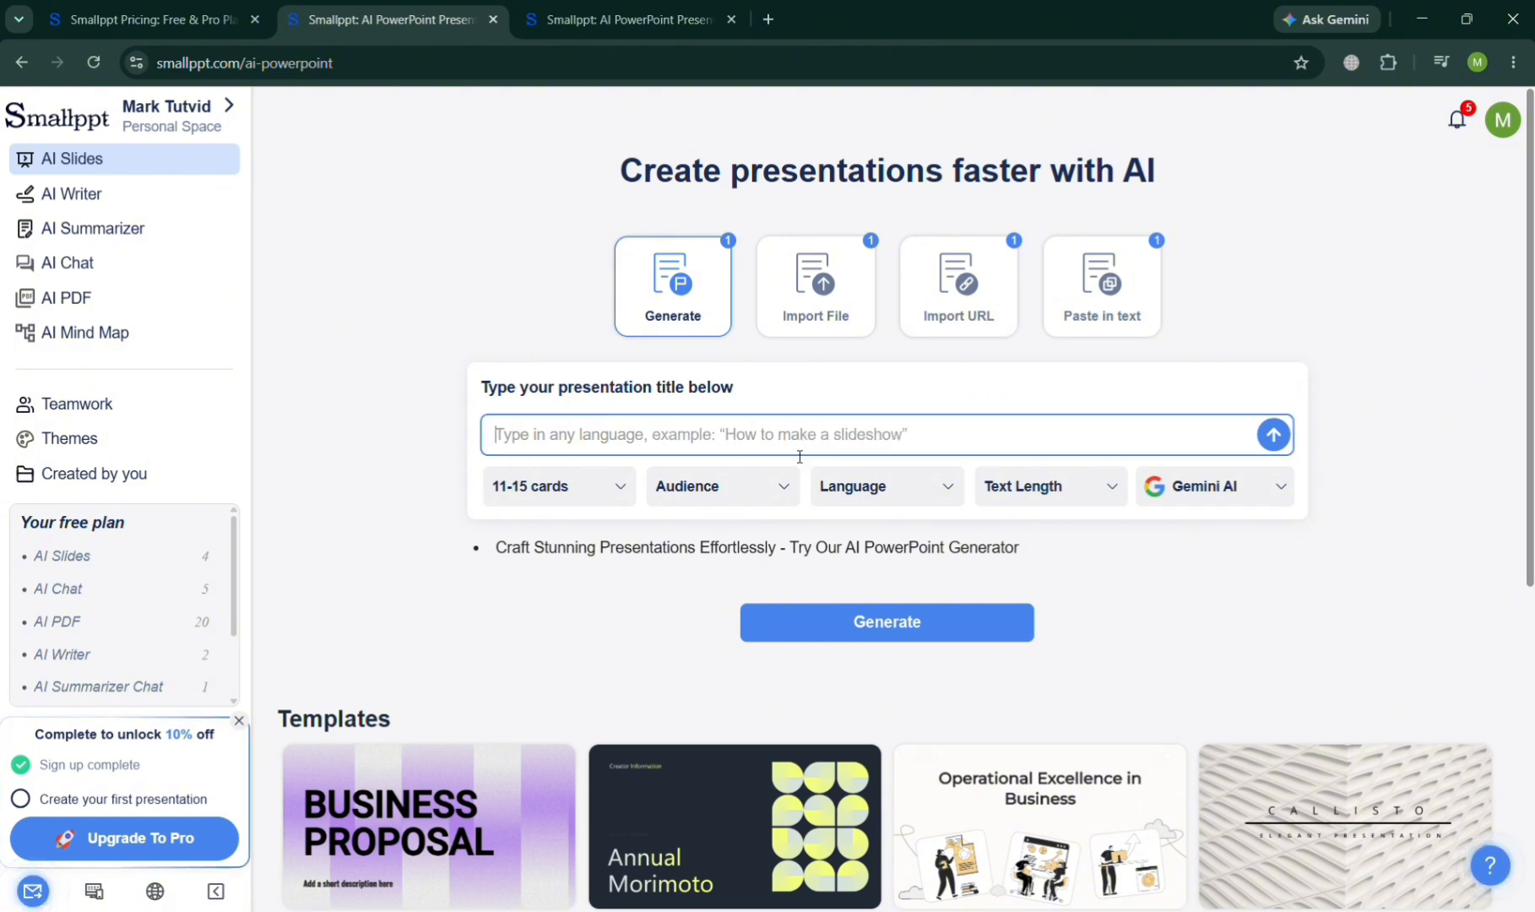
text(H)
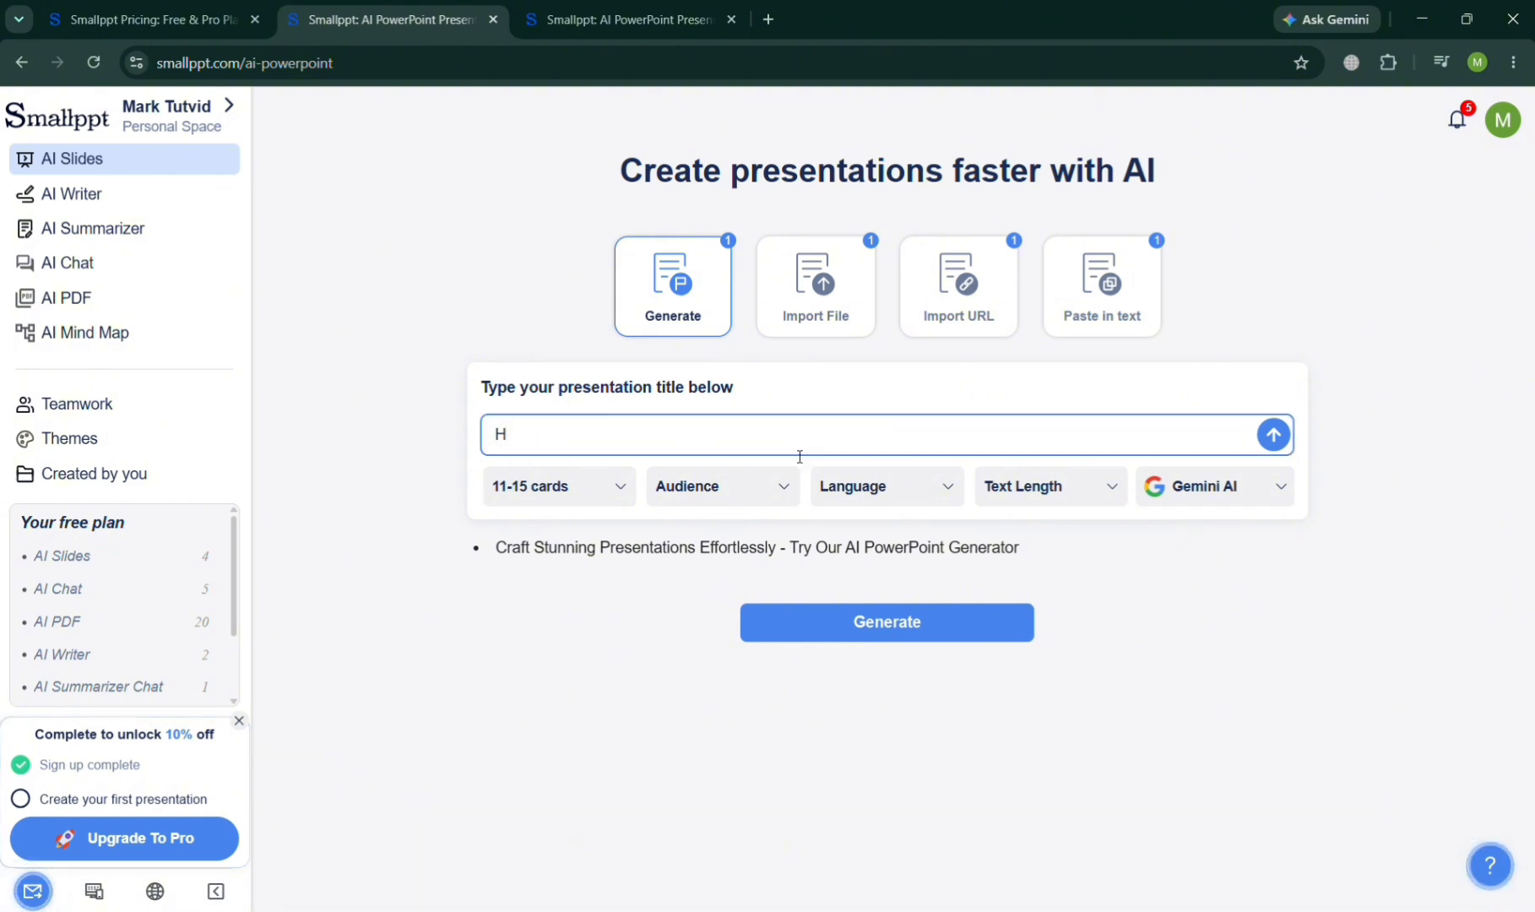
key(BackSpace)
text(Steps)
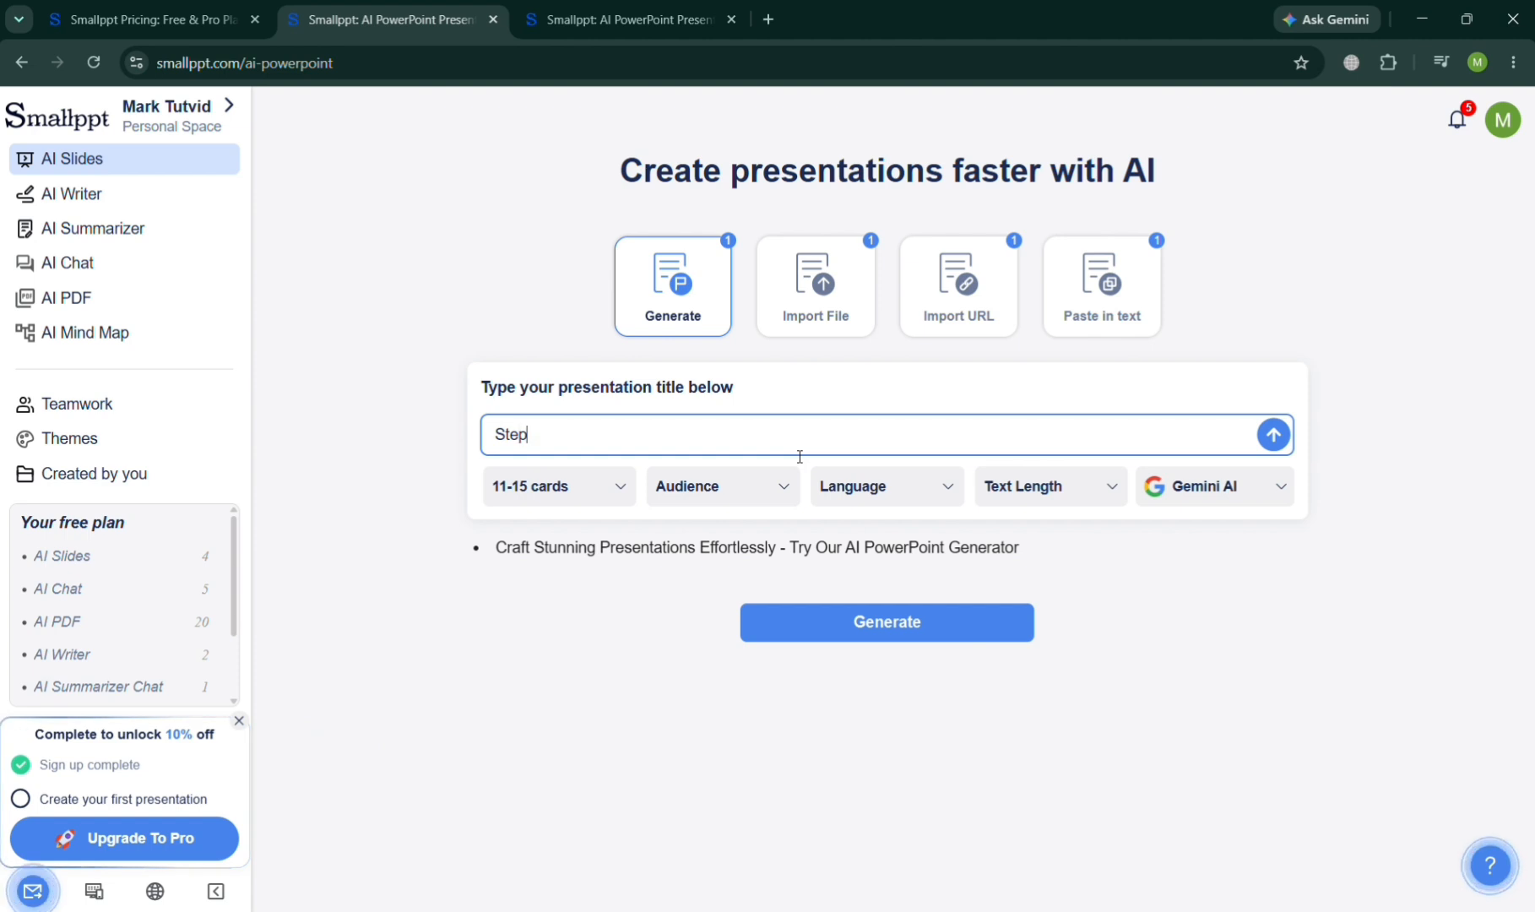
key(BackSpace)
key(BackSpace)
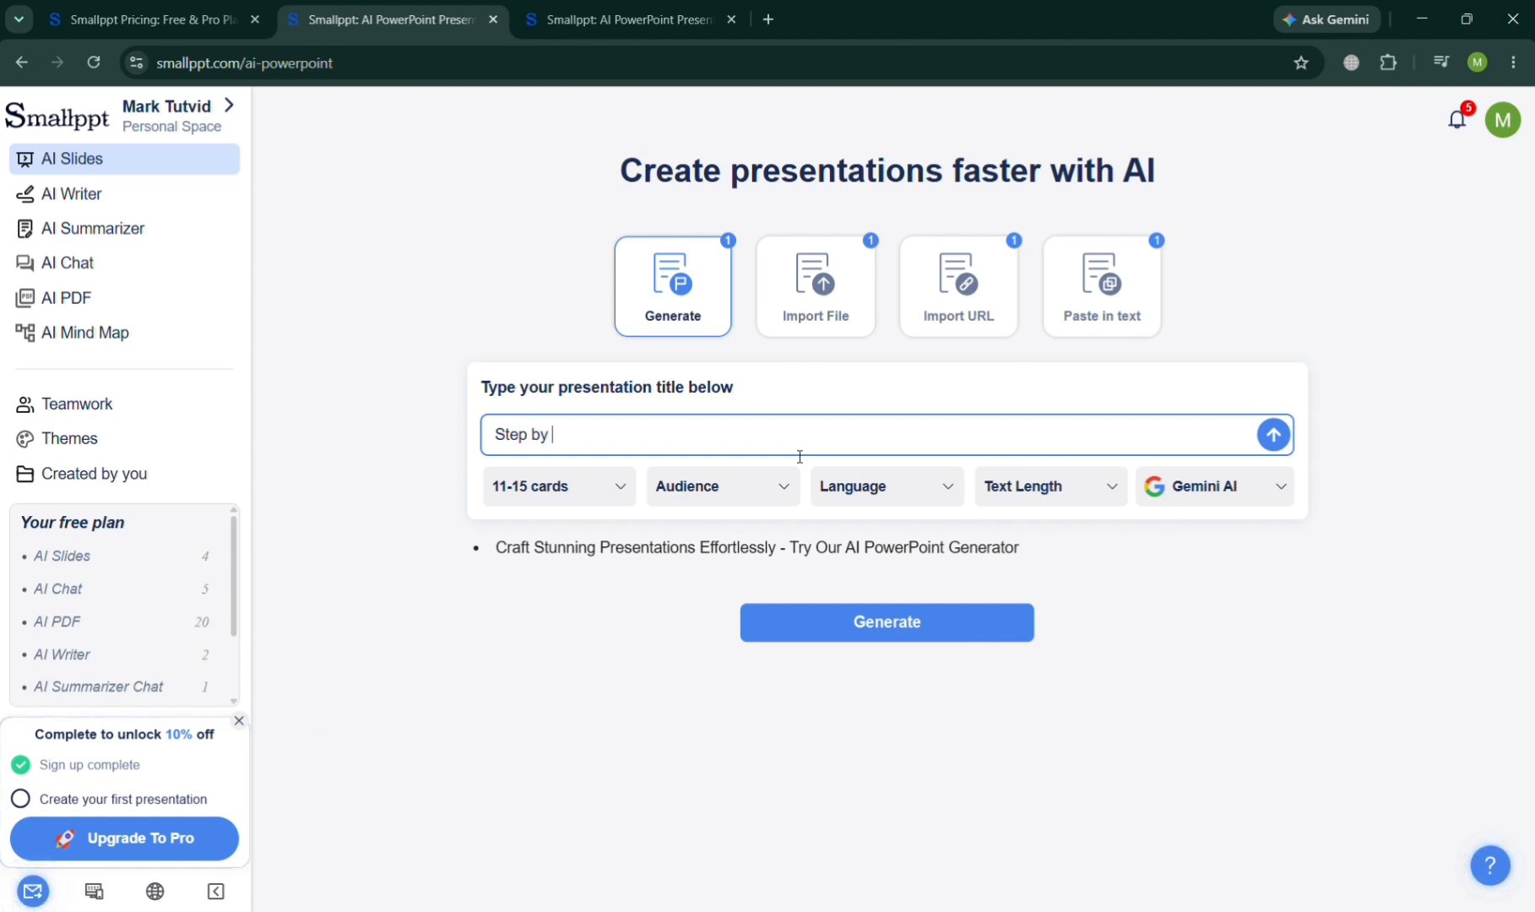
text(by step on writing Research paper?)
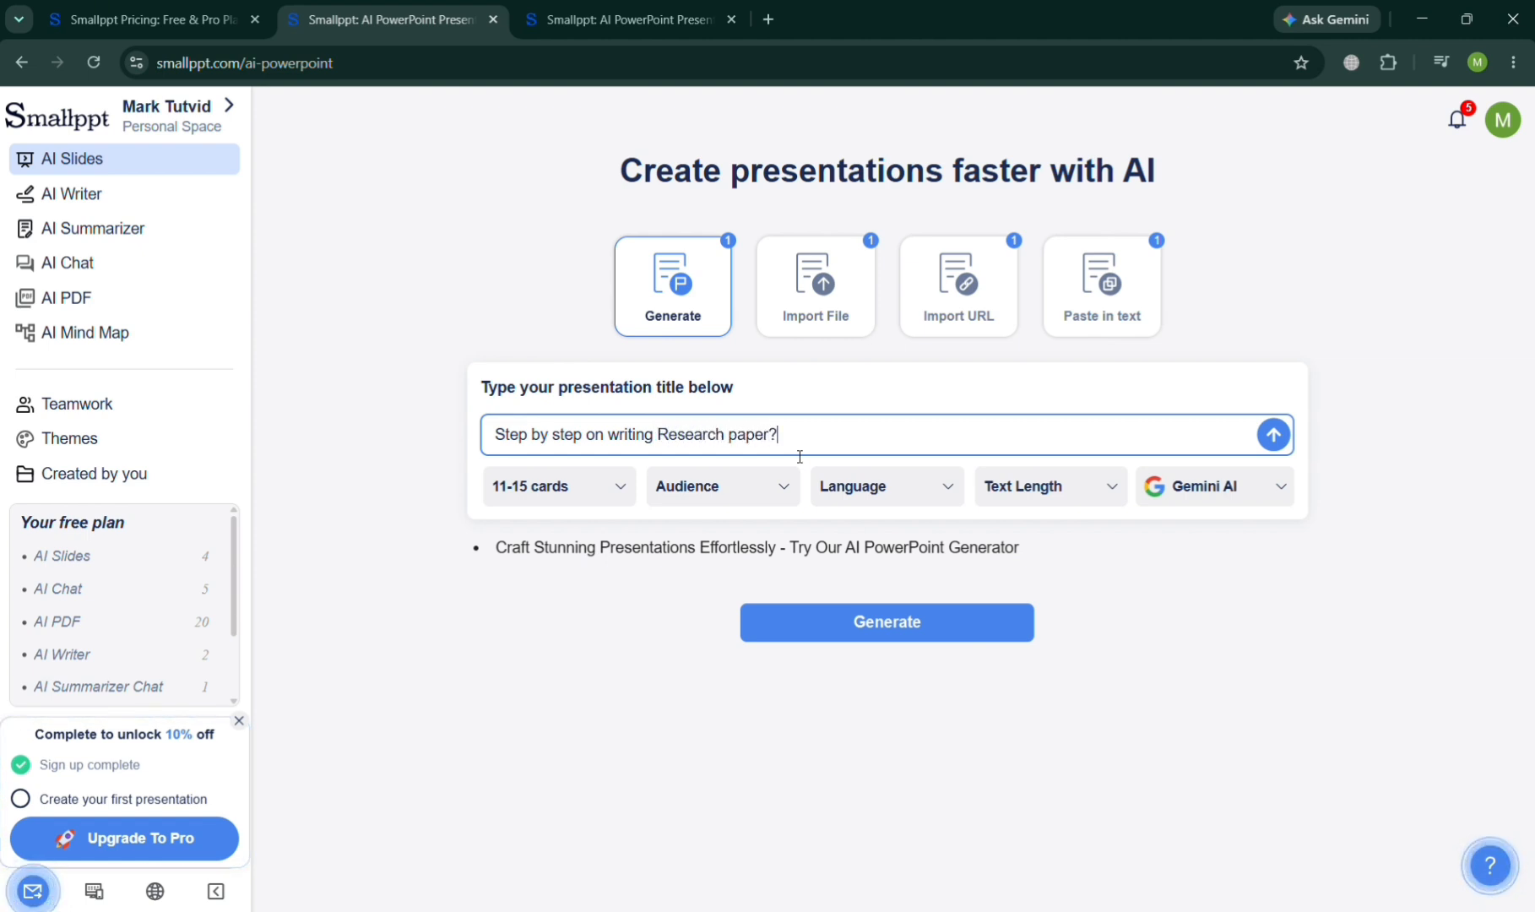
Step: Set the presentation to 1-10 cards, with Teachers as the audience and English as the language
click(617, 478)
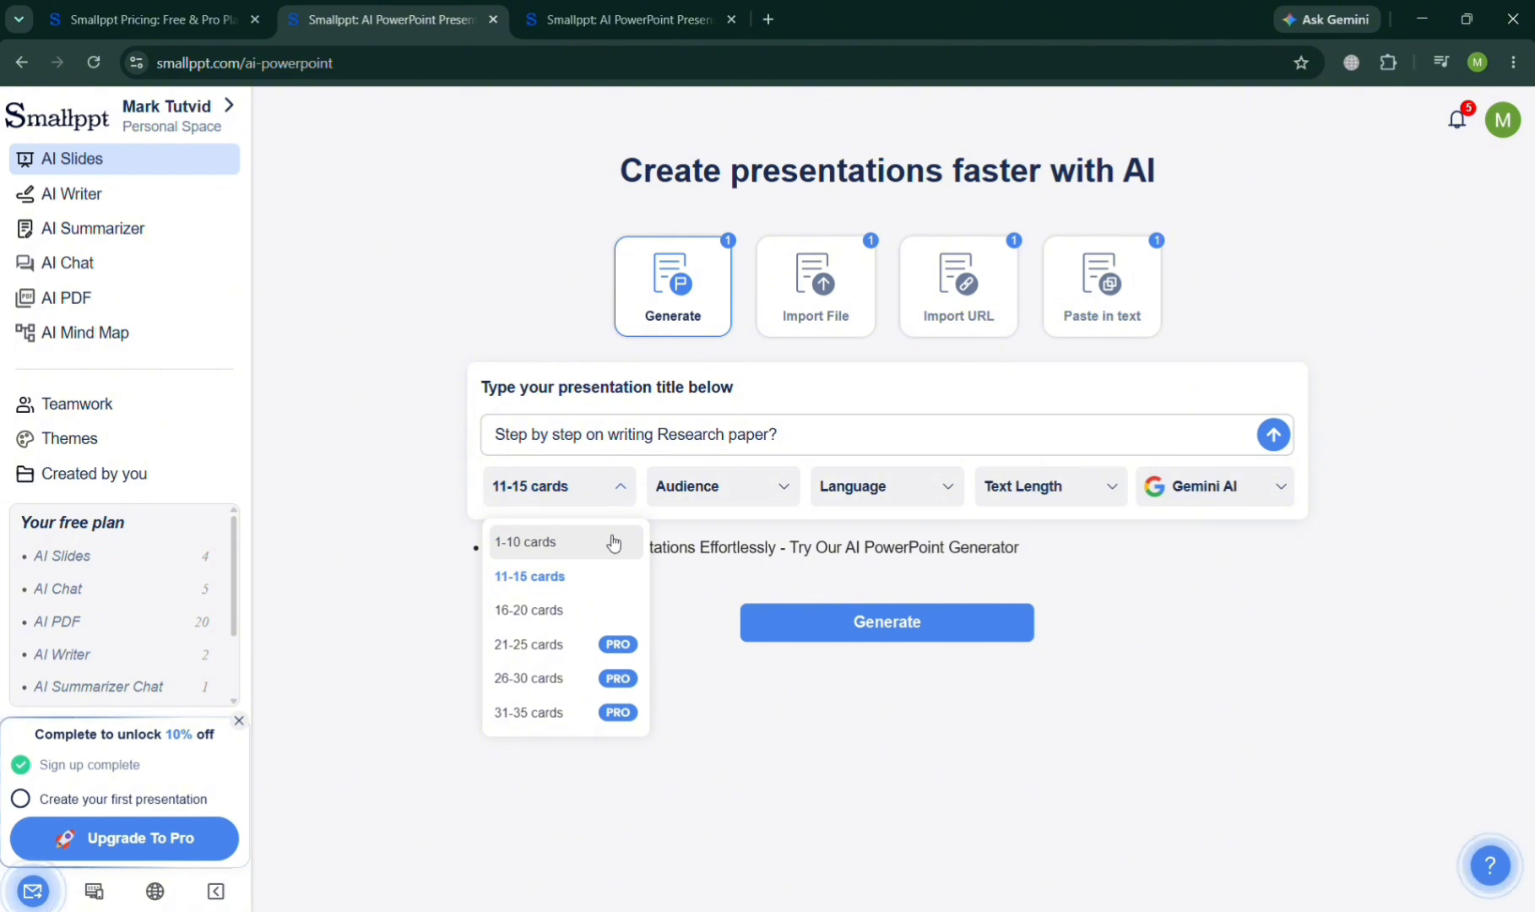
click(614, 543)
click(764, 483)
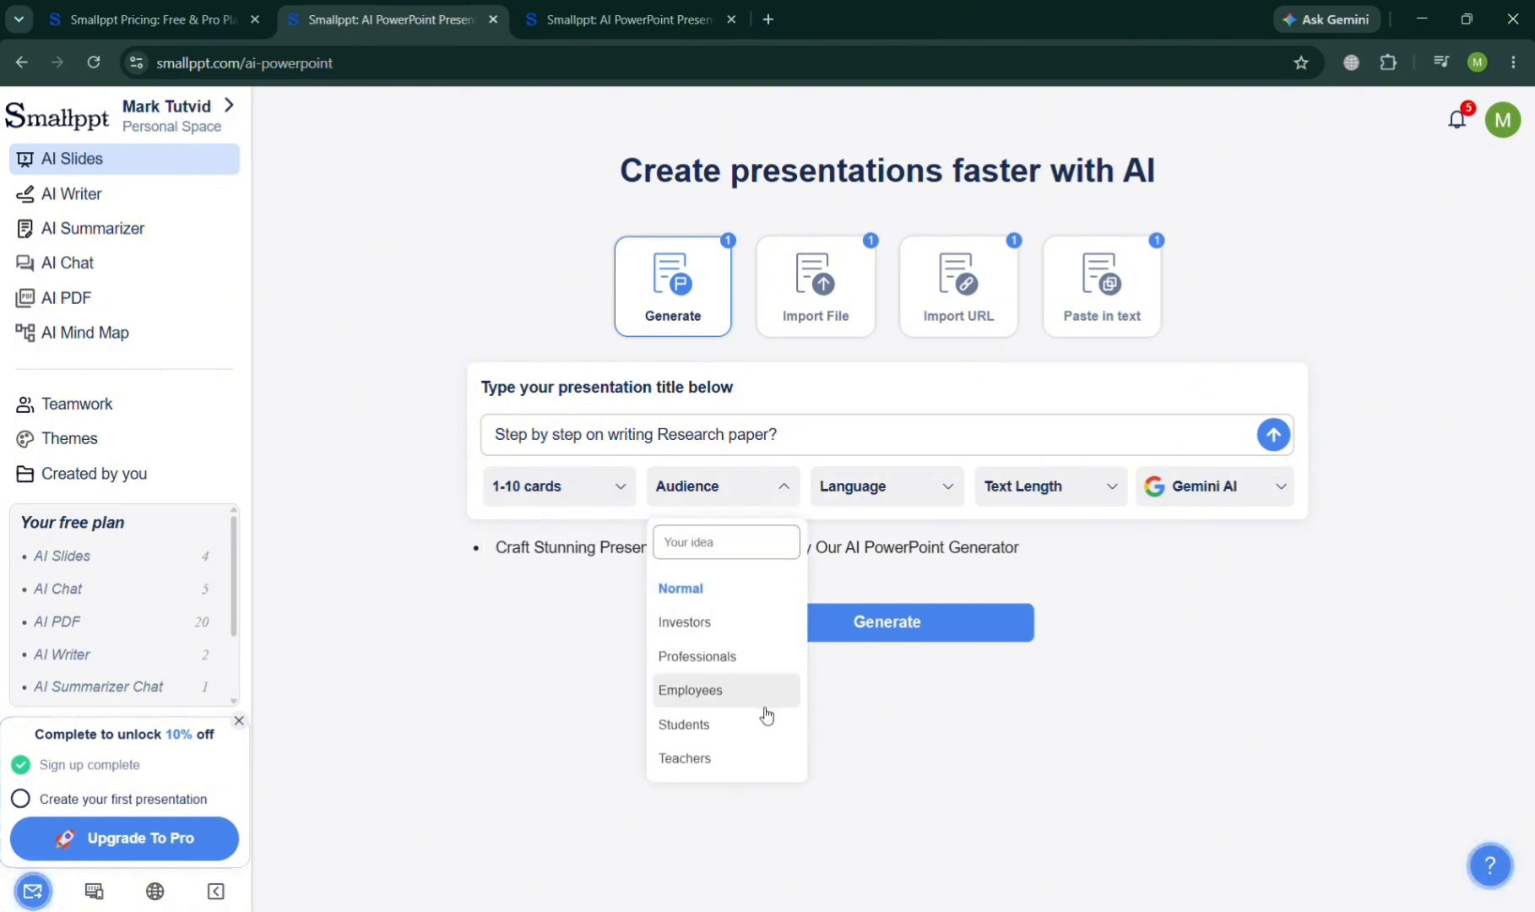
click(766, 768)
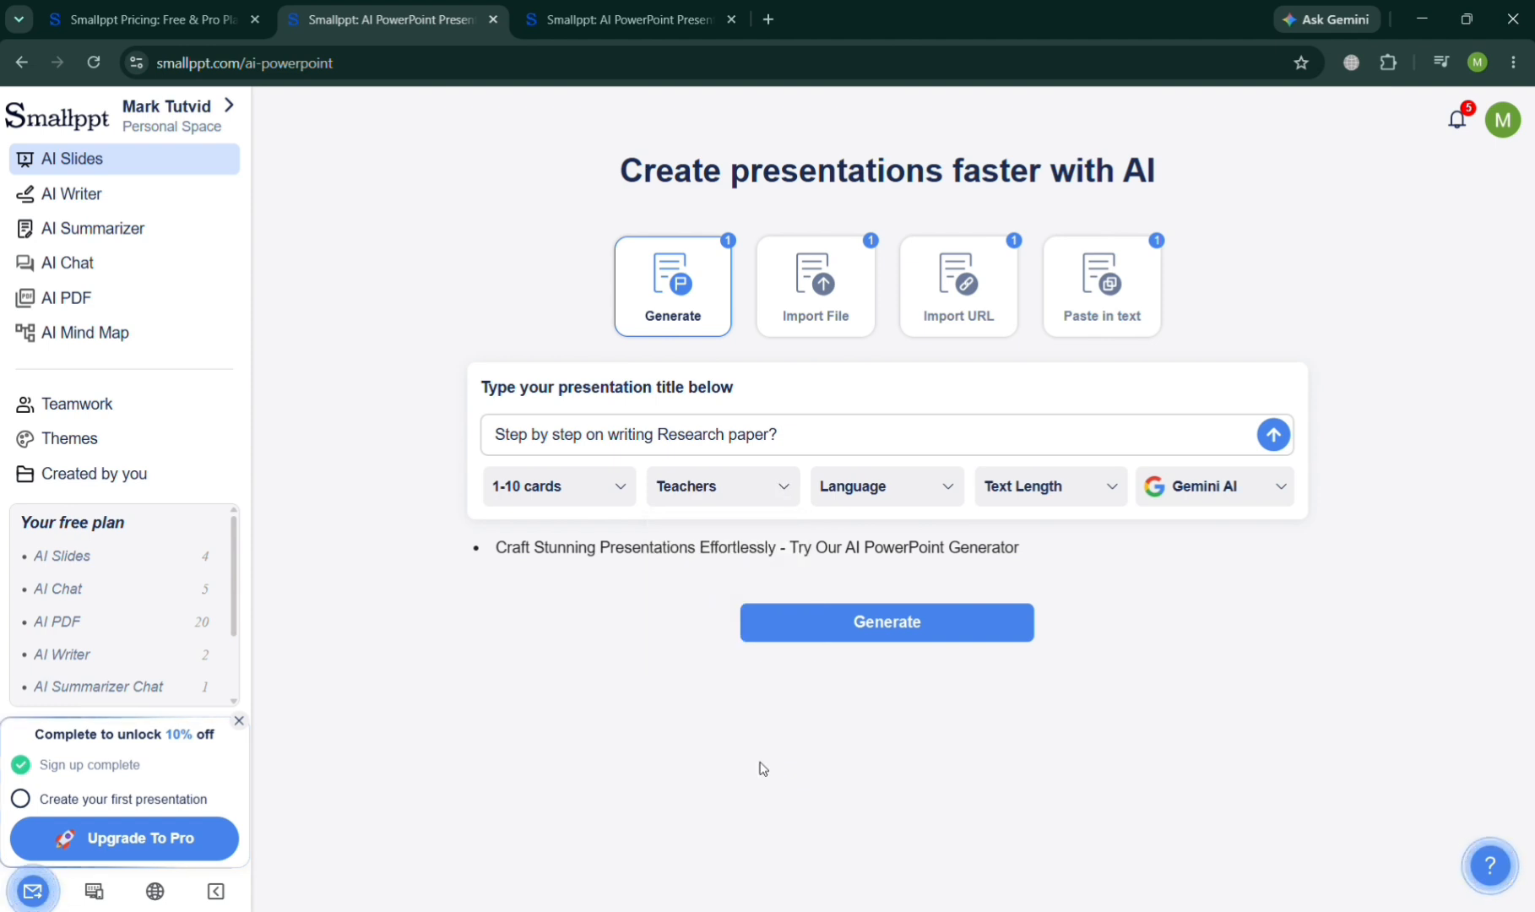
click(927, 503)
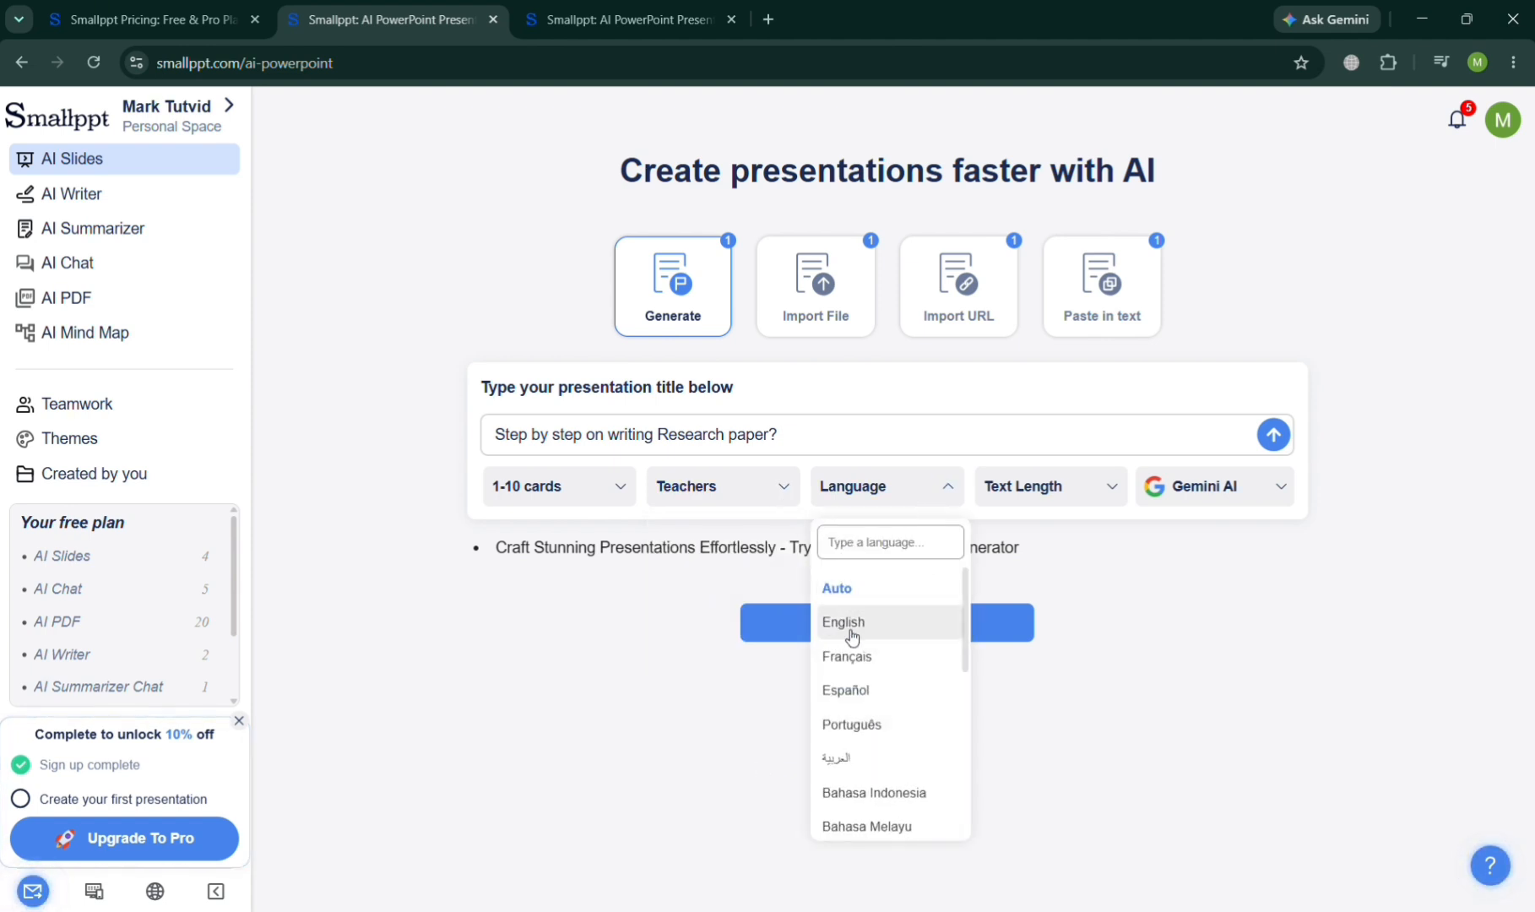
click(849, 625)
Step: Set the text length to short sentences and the AI model to Open AI
click(1116, 486)
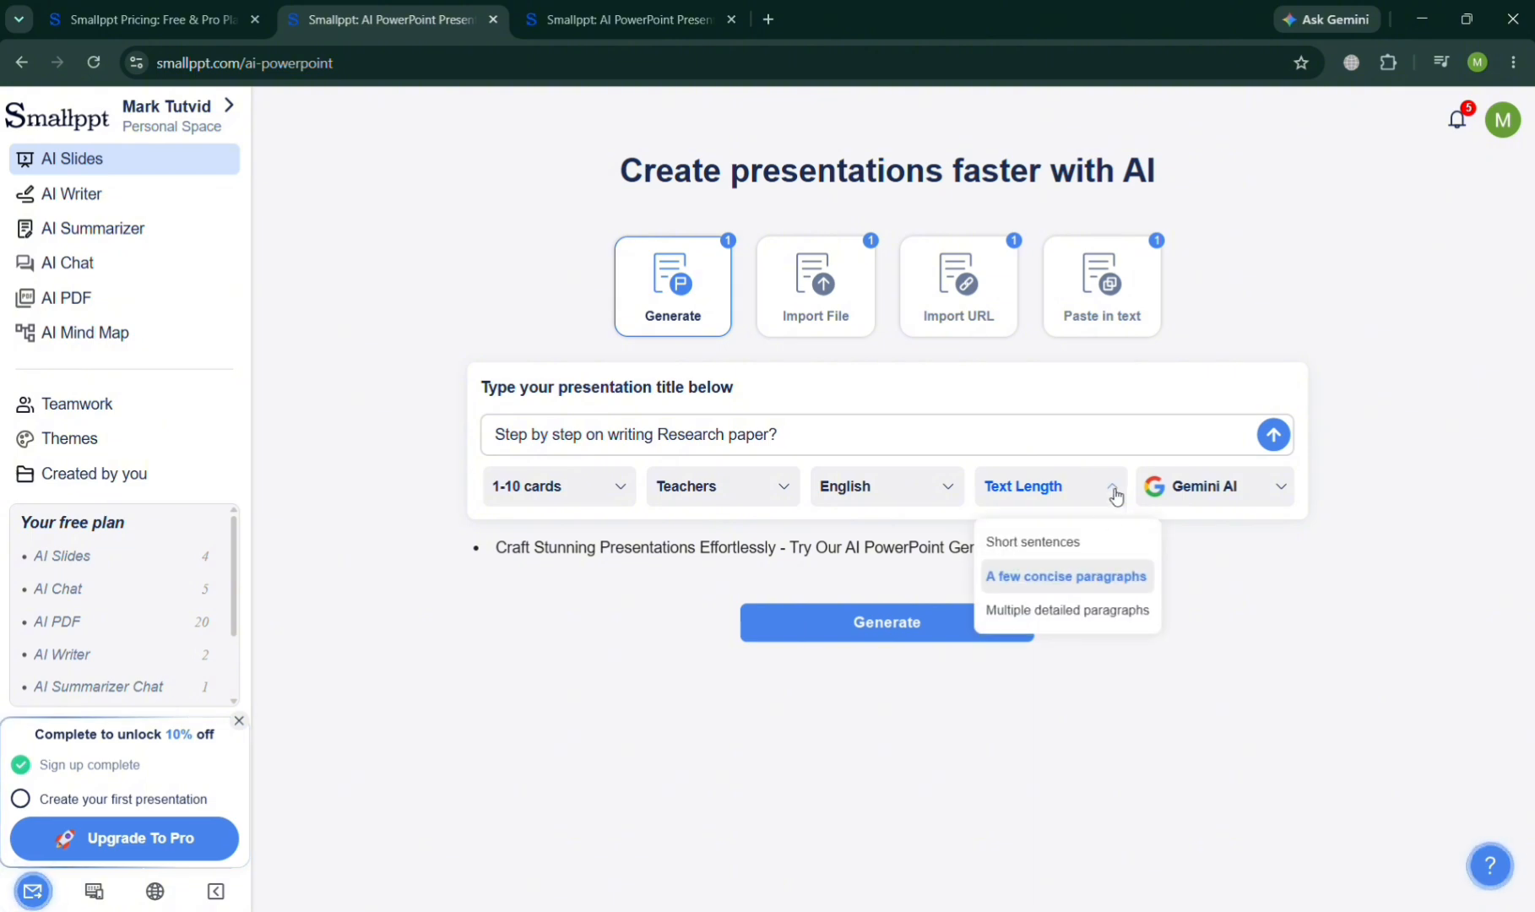
click(1104, 561)
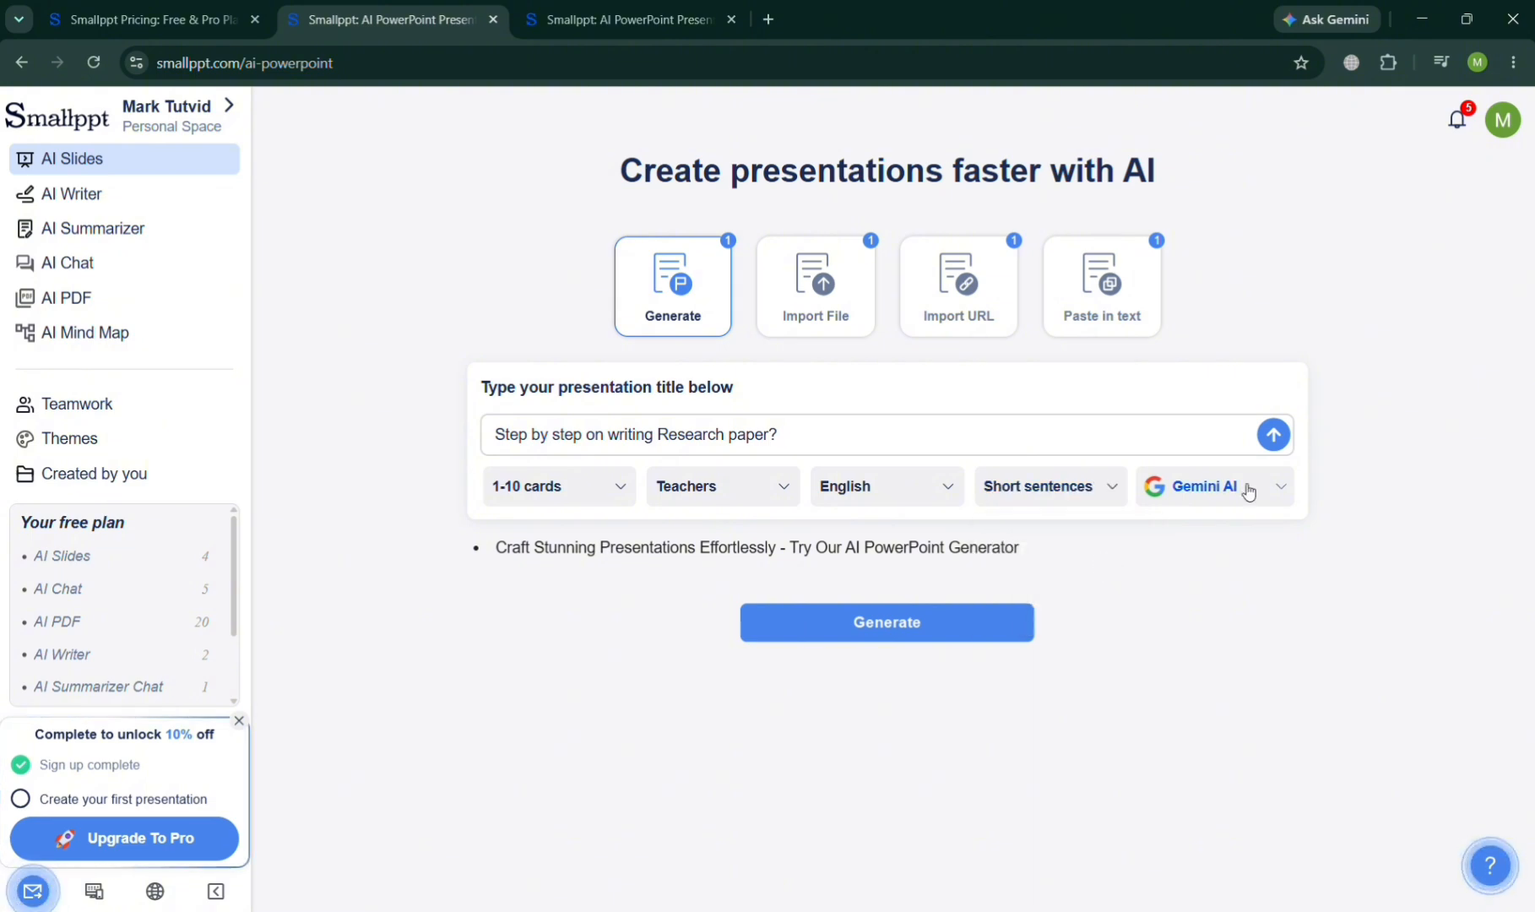
click(1247, 488)
click(1233, 580)
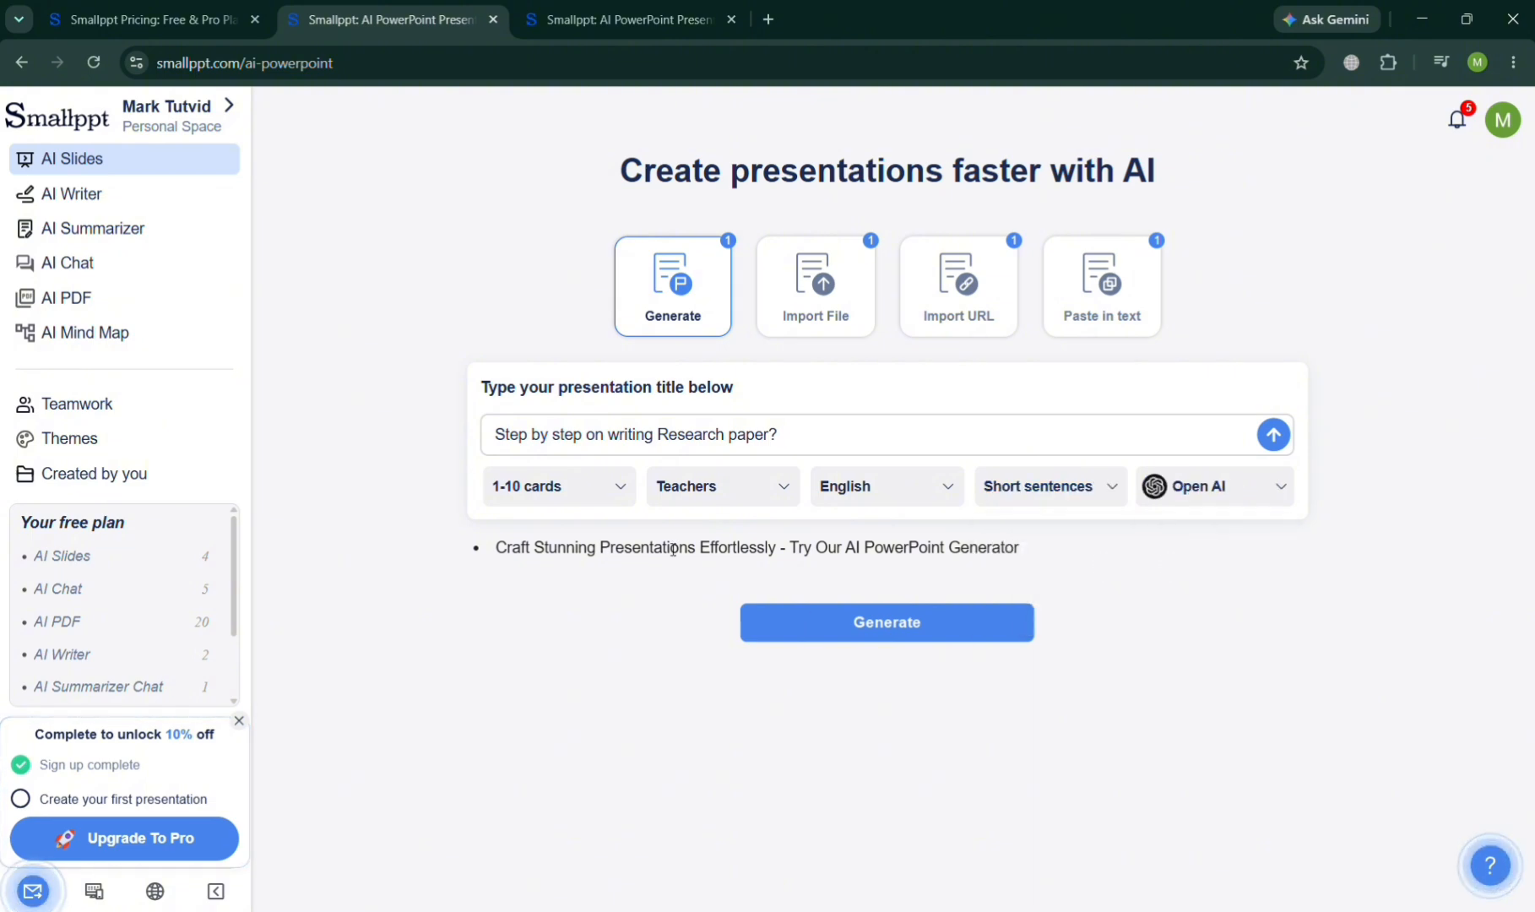
Step: Change the audience to Students and generate the presentation outline
click(760, 489)
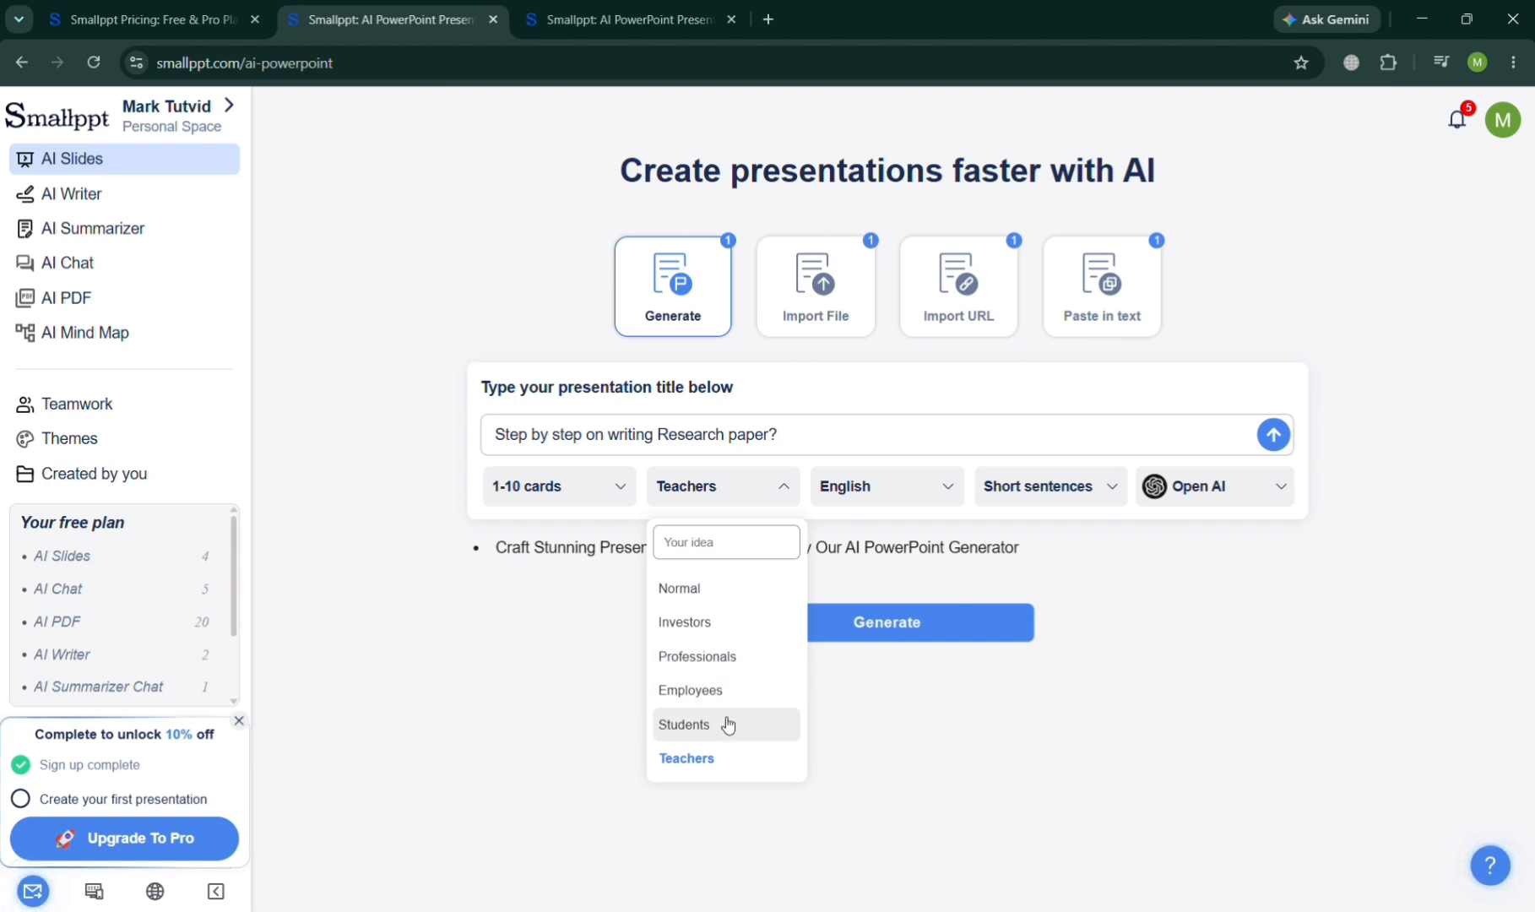
click(726, 723)
click(976, 630)
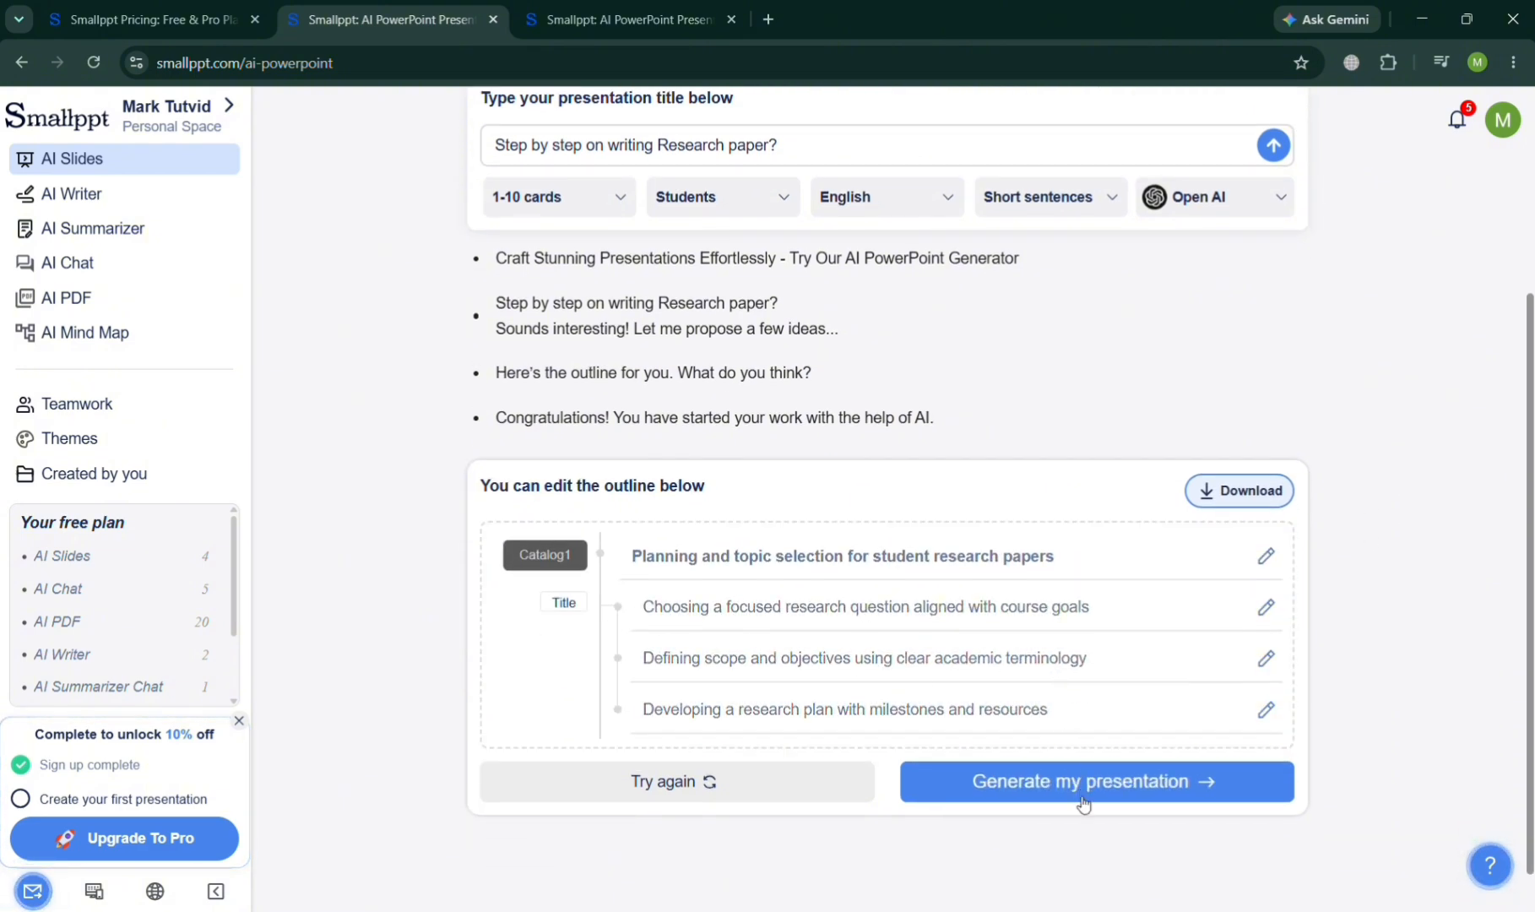
Step: Accept the generated outline without edits and continue with the Instant Slides workflow
click(1026, 601)
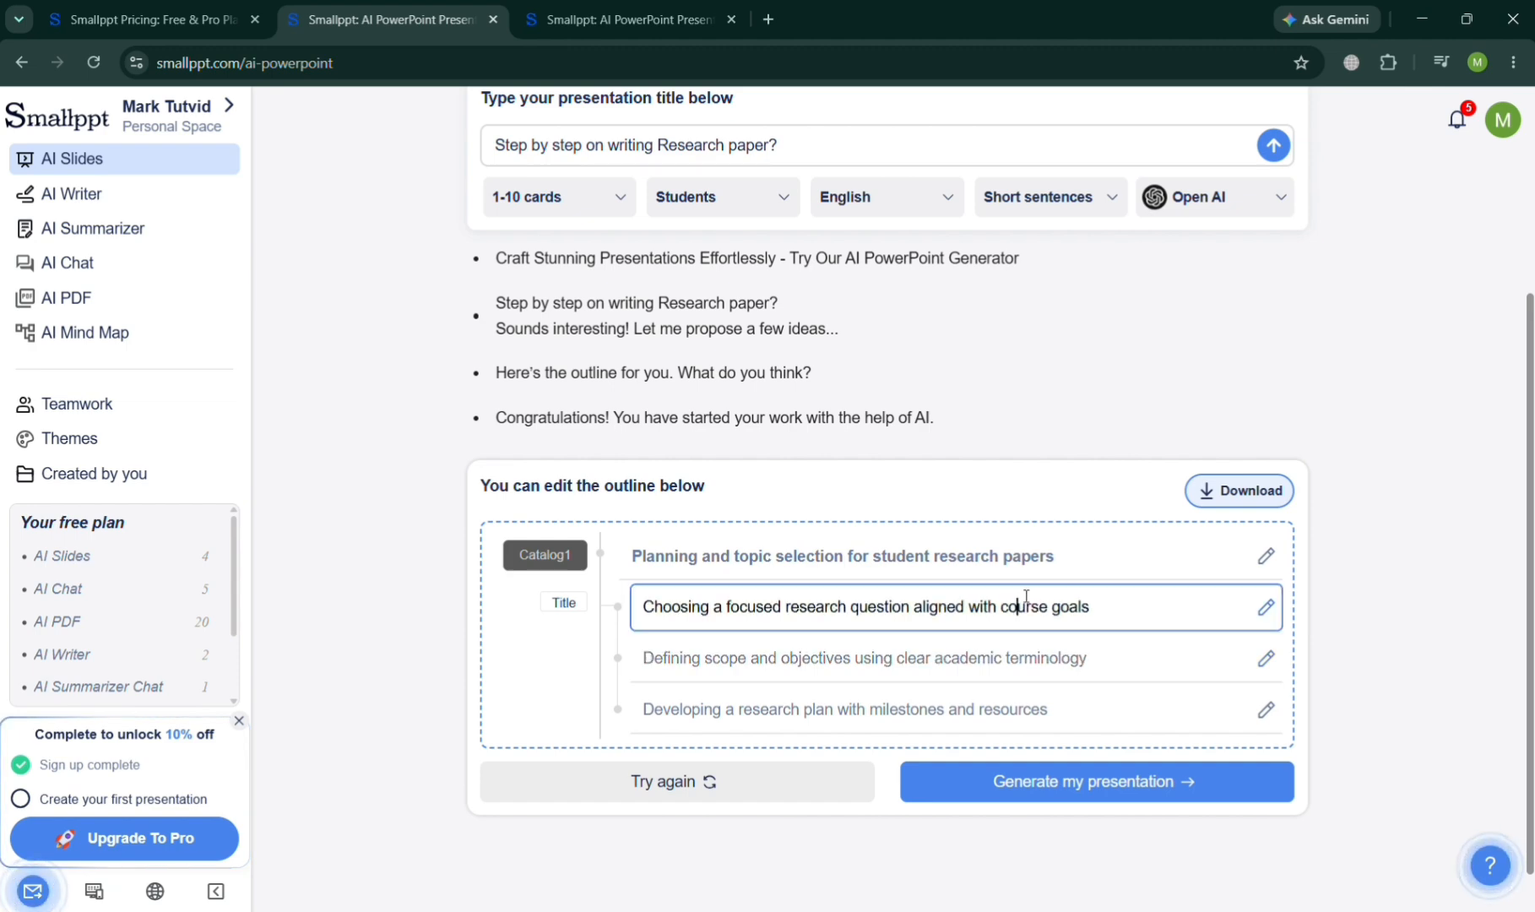
click(1107, 792)
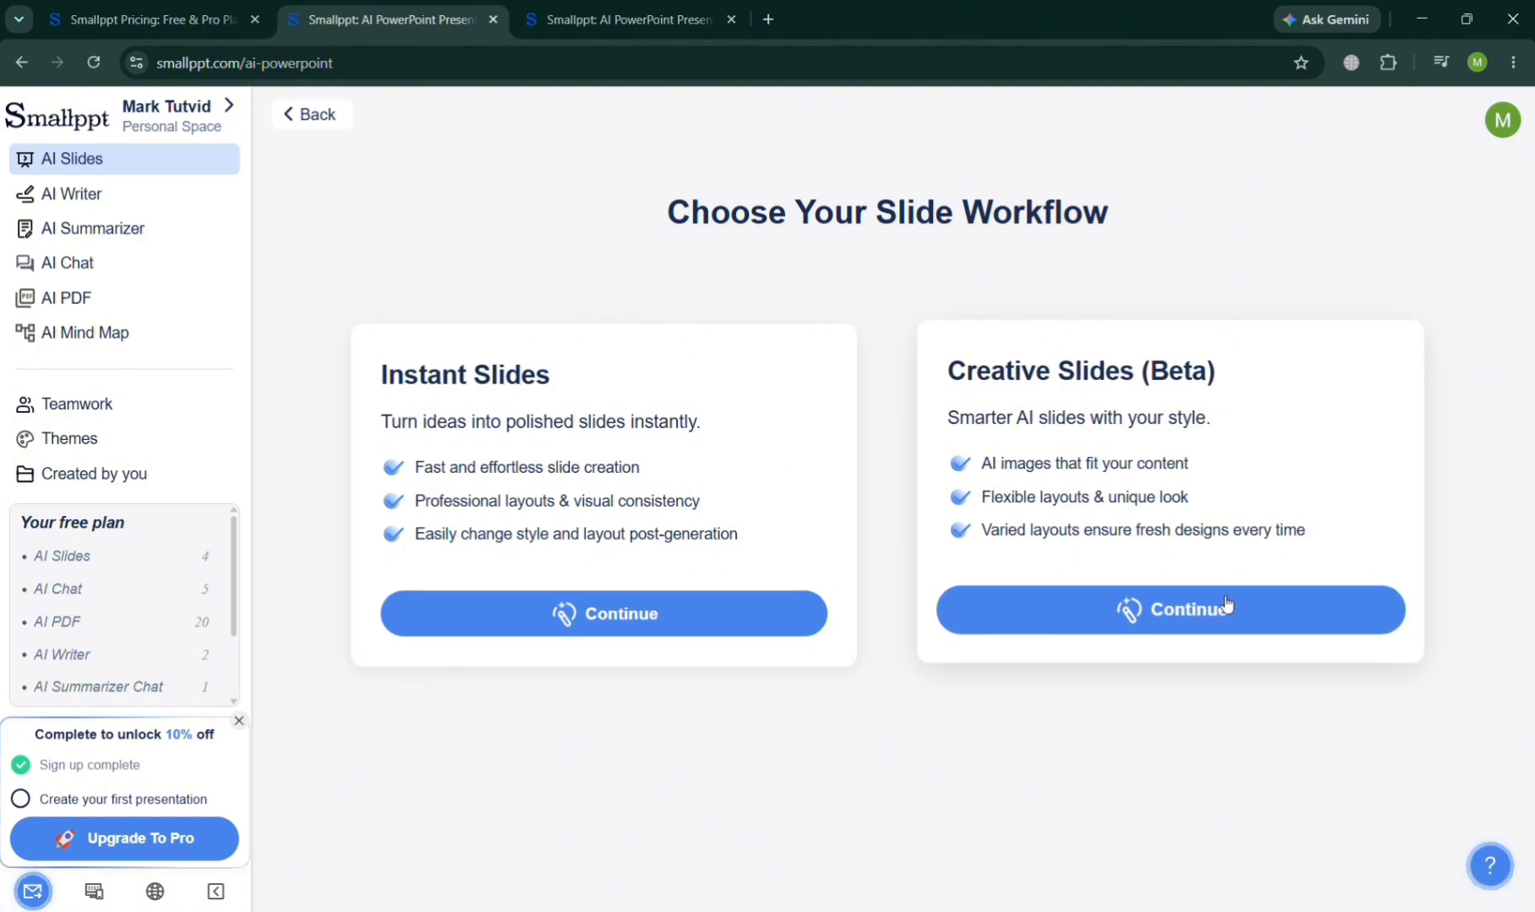
click(754, 613)
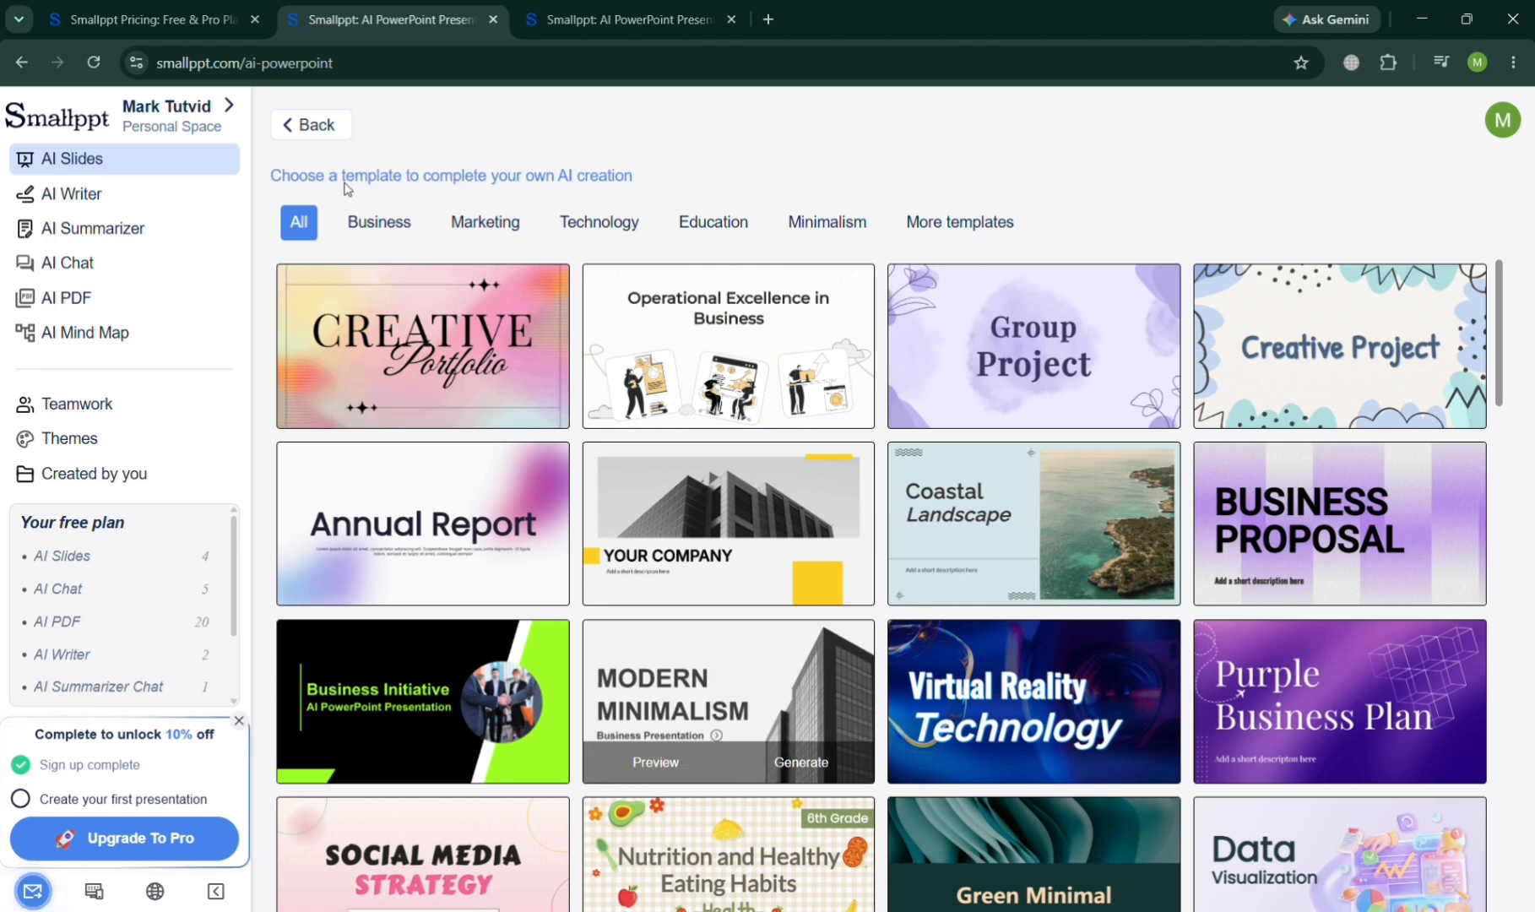
Step: Browse the Marketing, Education and More templates categories, and return to all templates
click(472, 228)
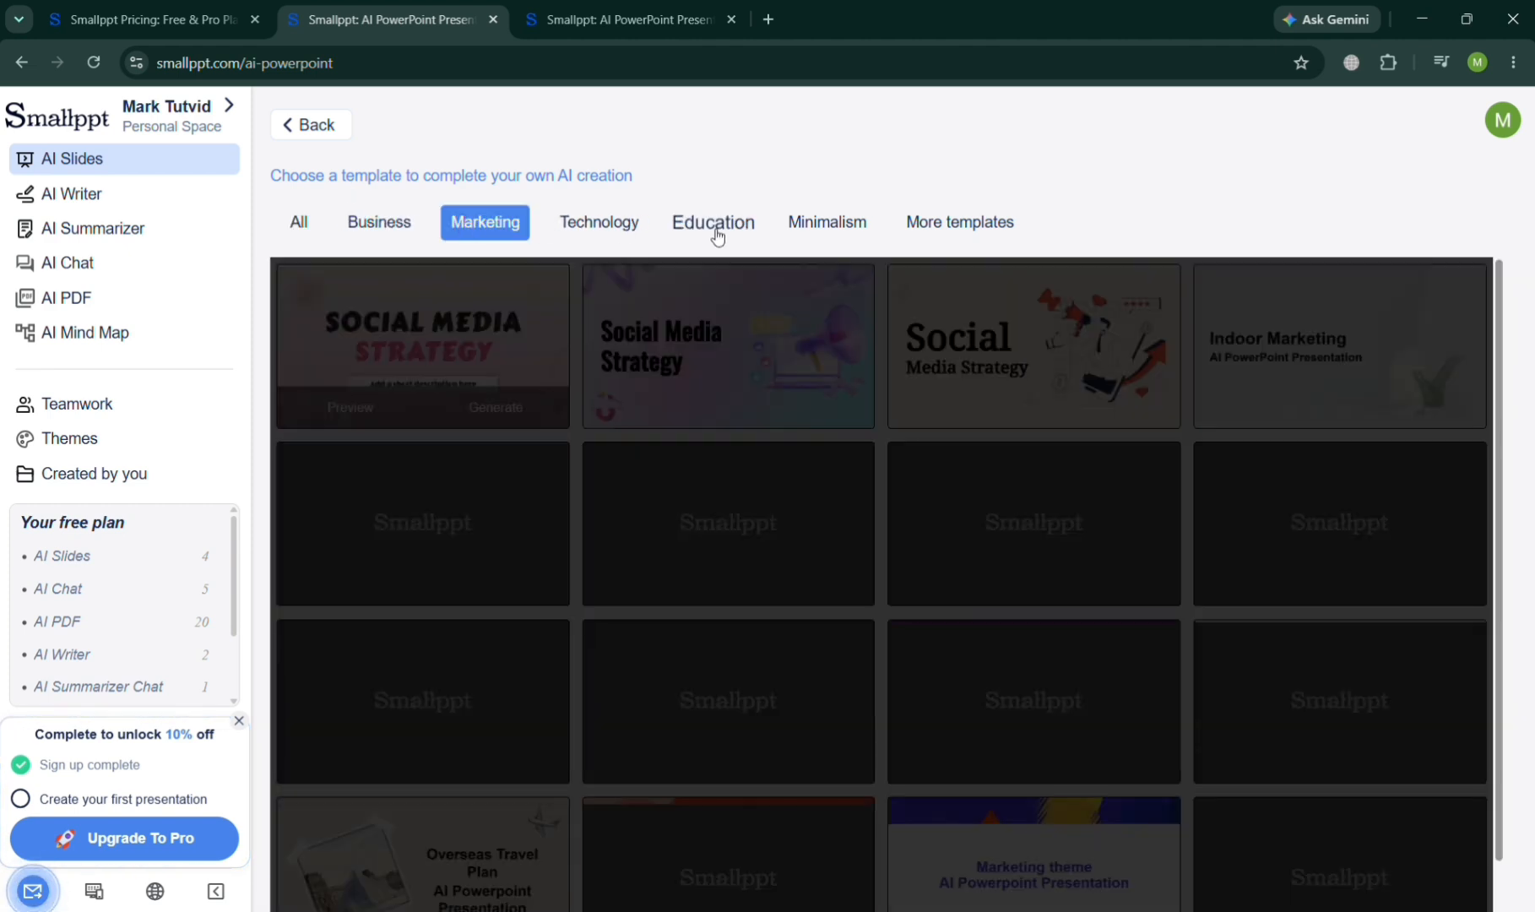
click(716, 233)
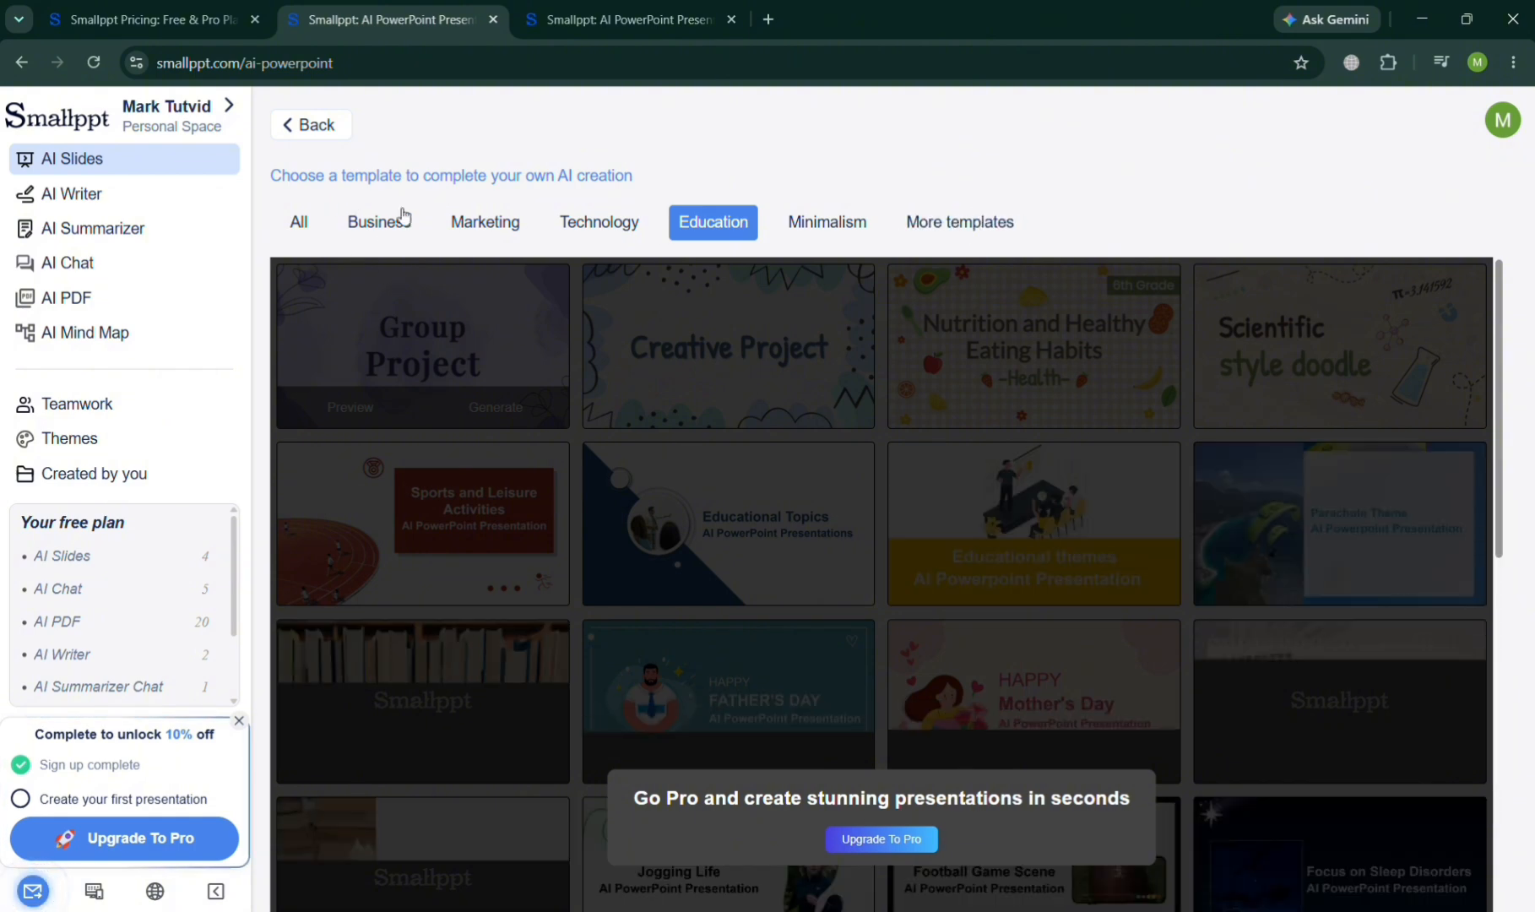
click(963, 232)
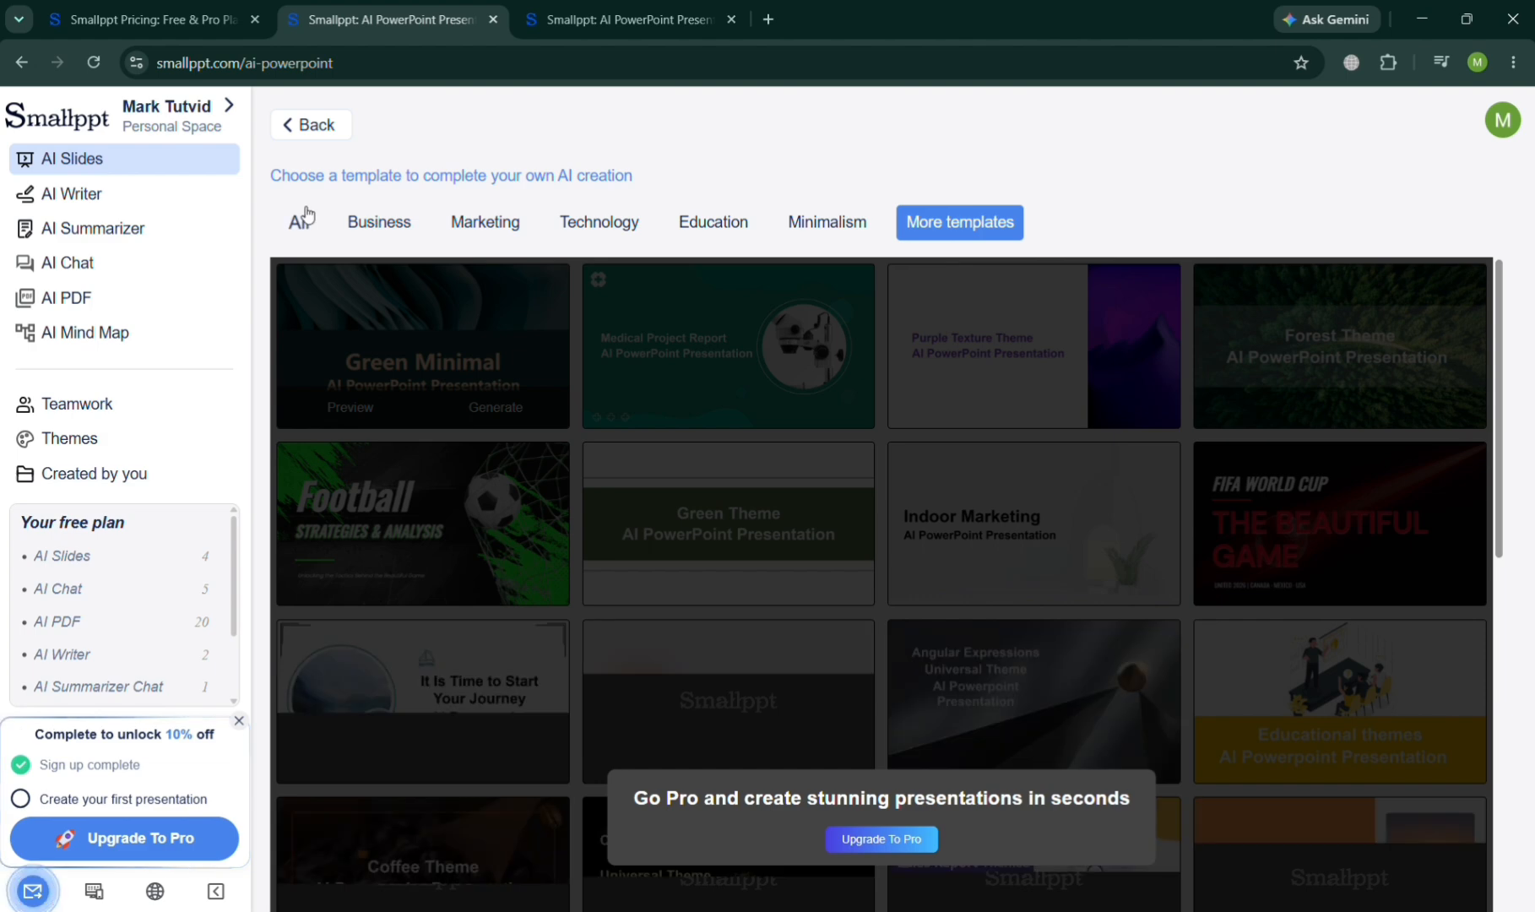
click(306, 216)
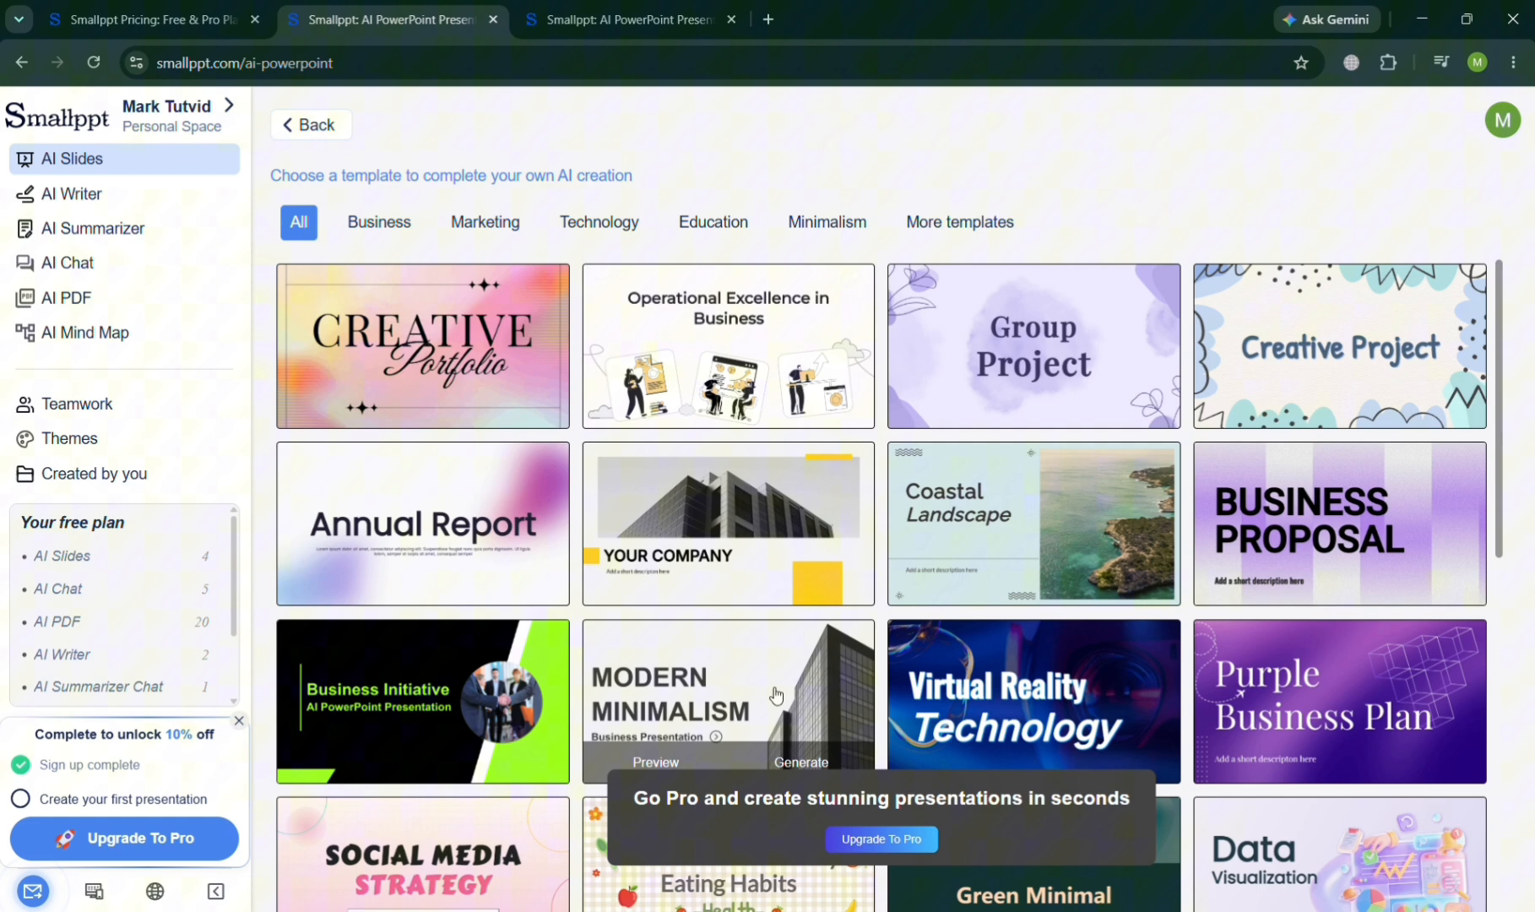
Step: Preview the Modern Minimalism template, generate the presentation with it and dismiss the discount pop-up
click(667, 760)
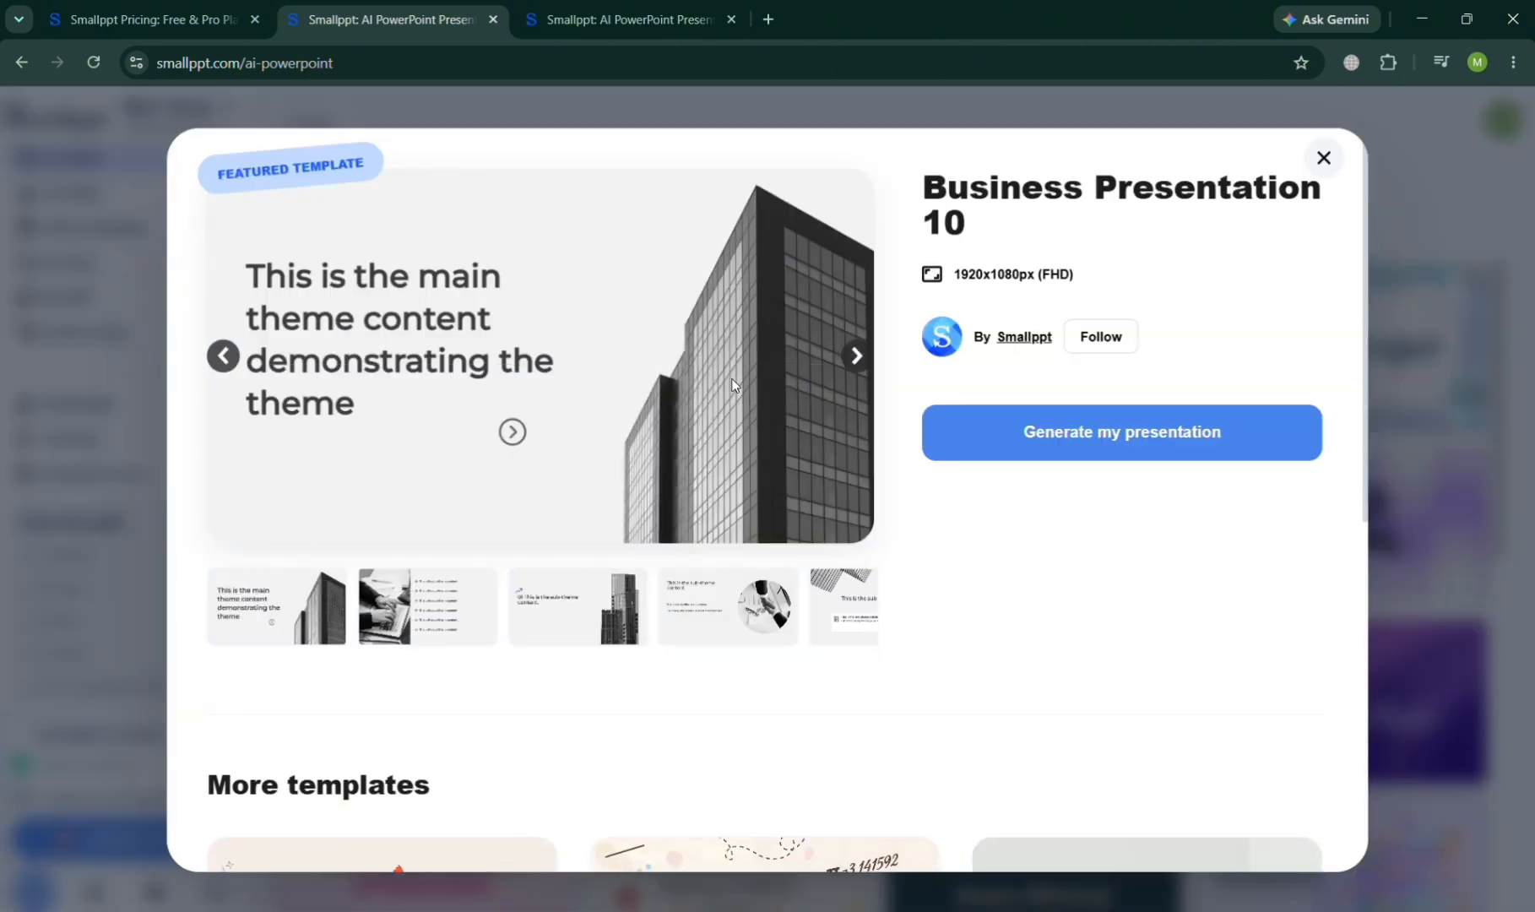
click(1076, 413)
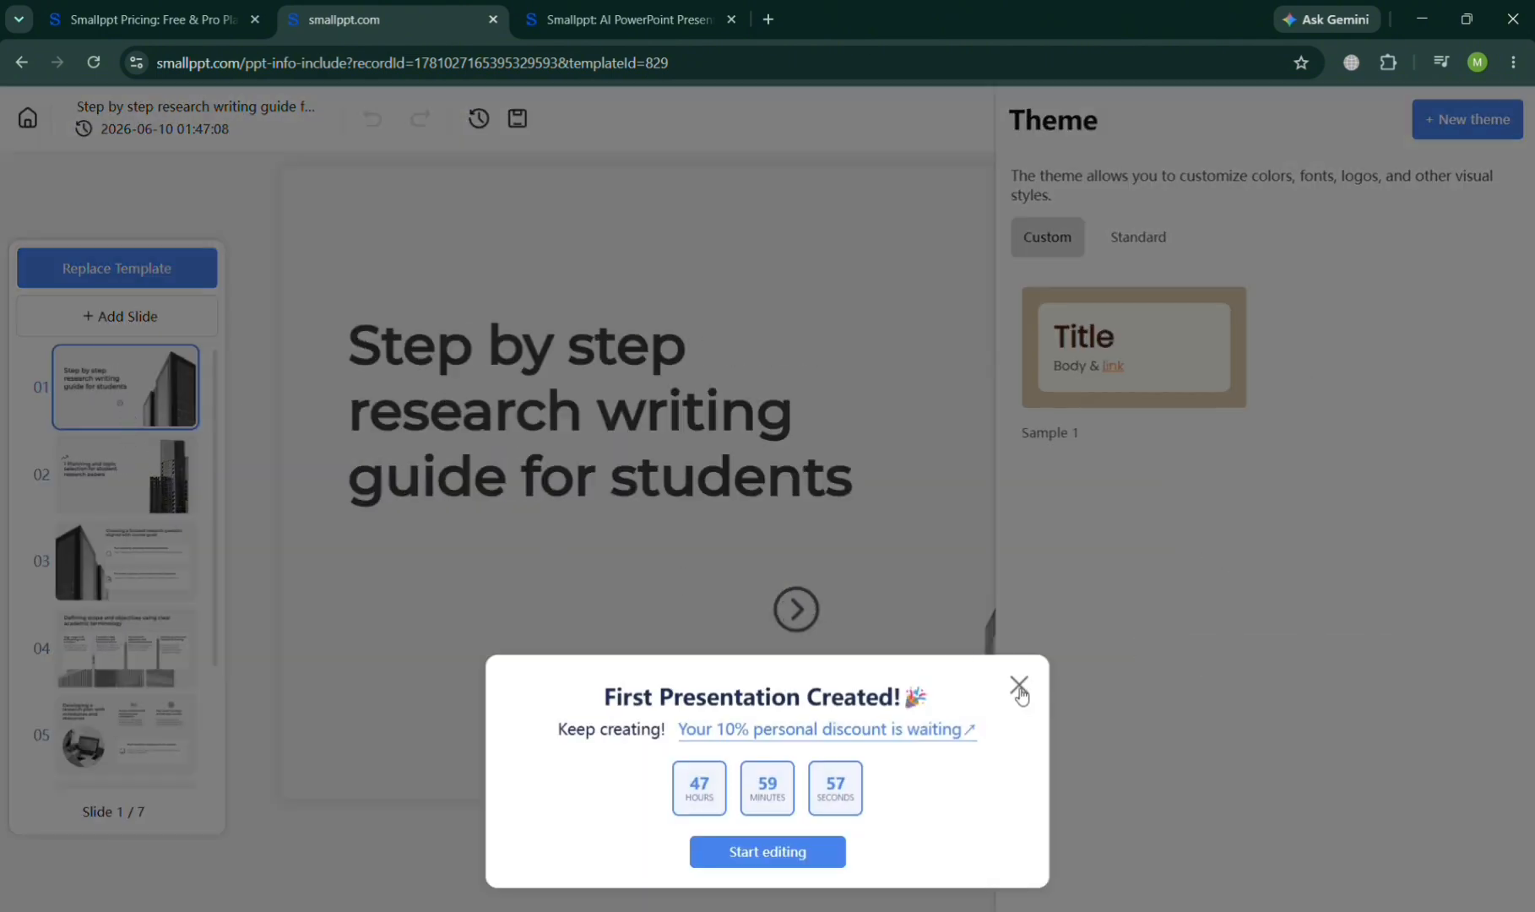
click(1020, 687)
click(1308, 439)
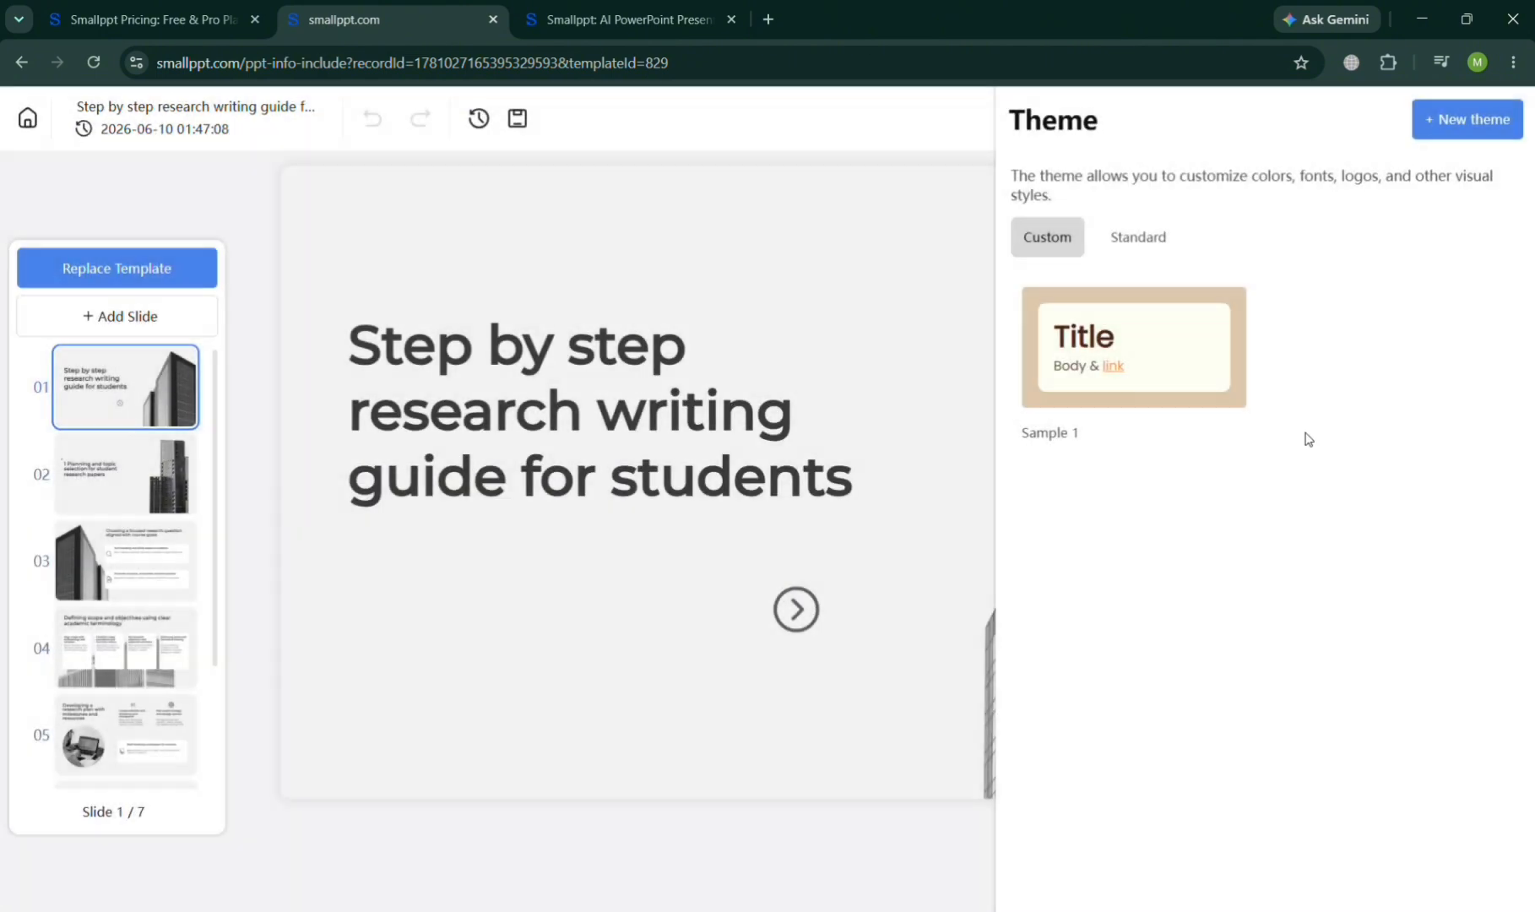
Step: Try the Subtitle style on the first slide's heading, and apply the Title style to it instead
click(691, 468)
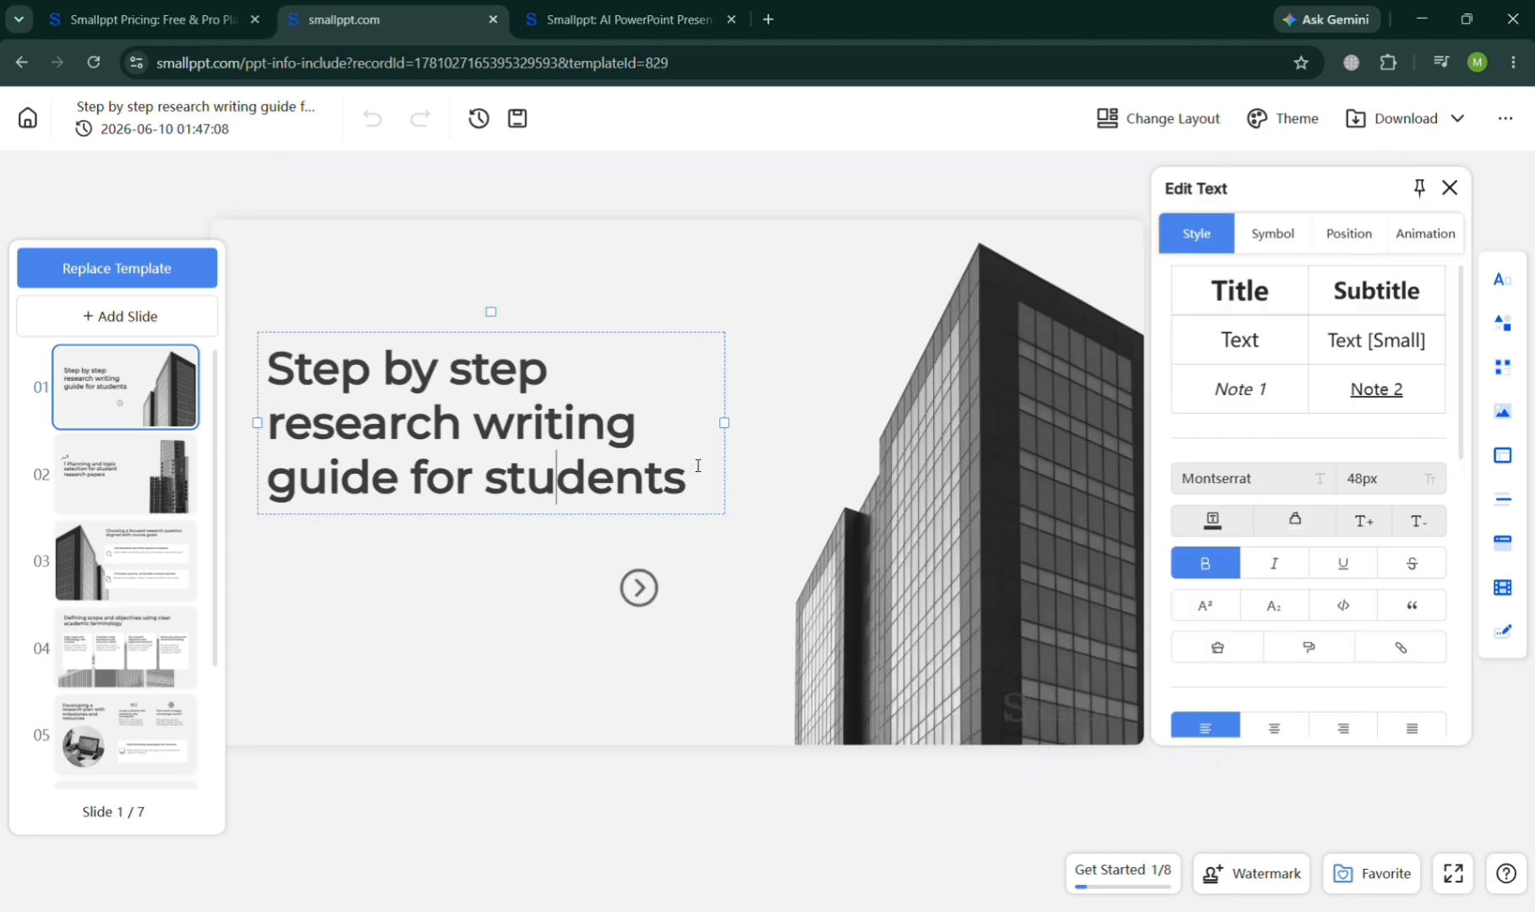
click(1399, 283)
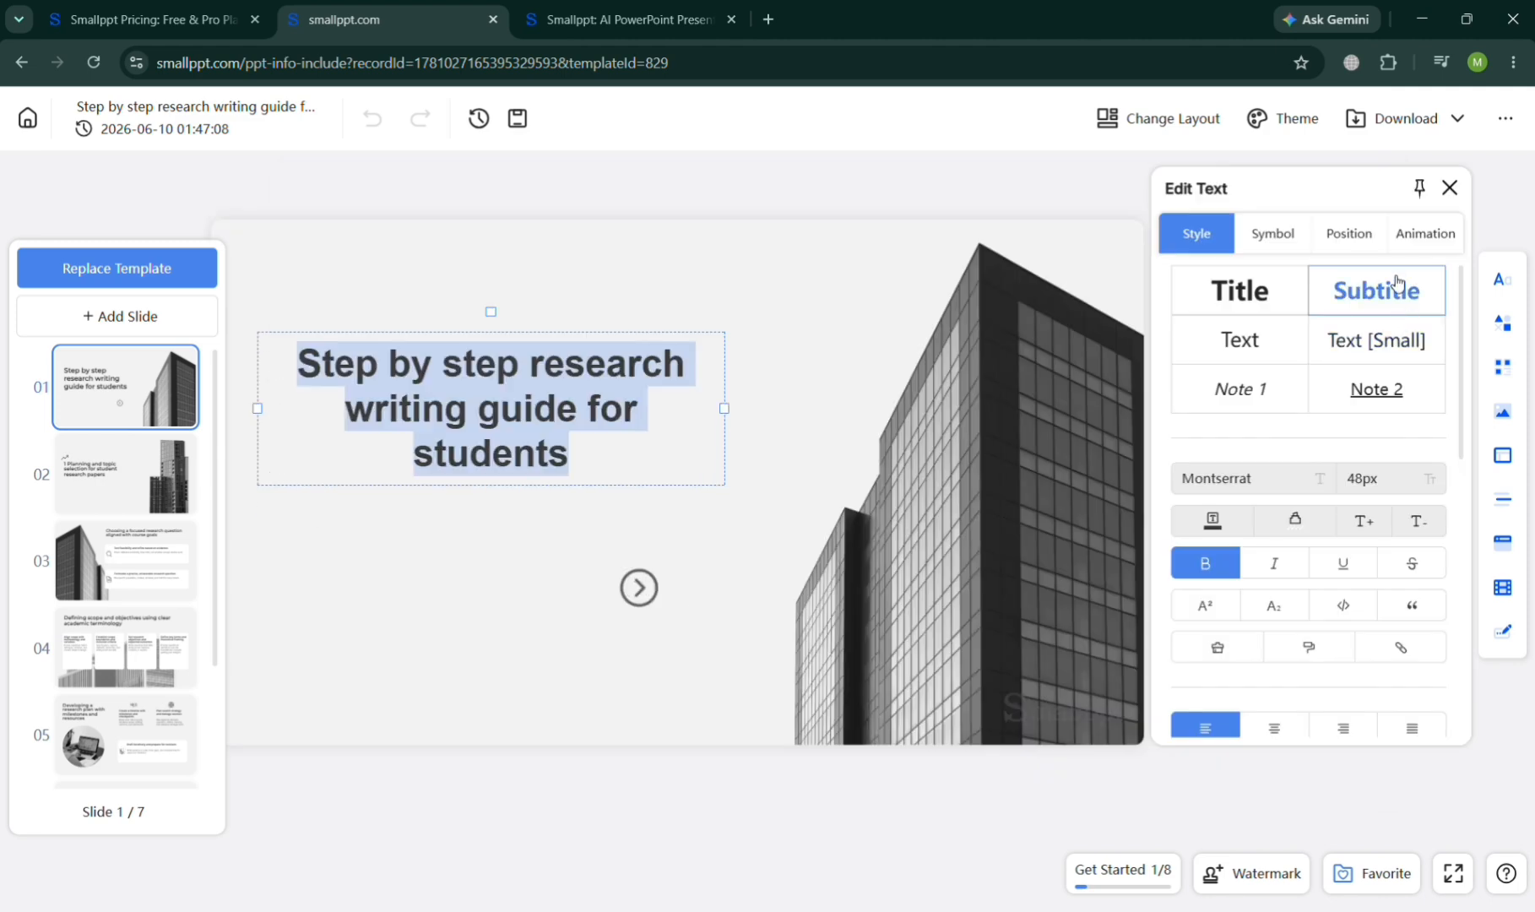
click(1247, 305)
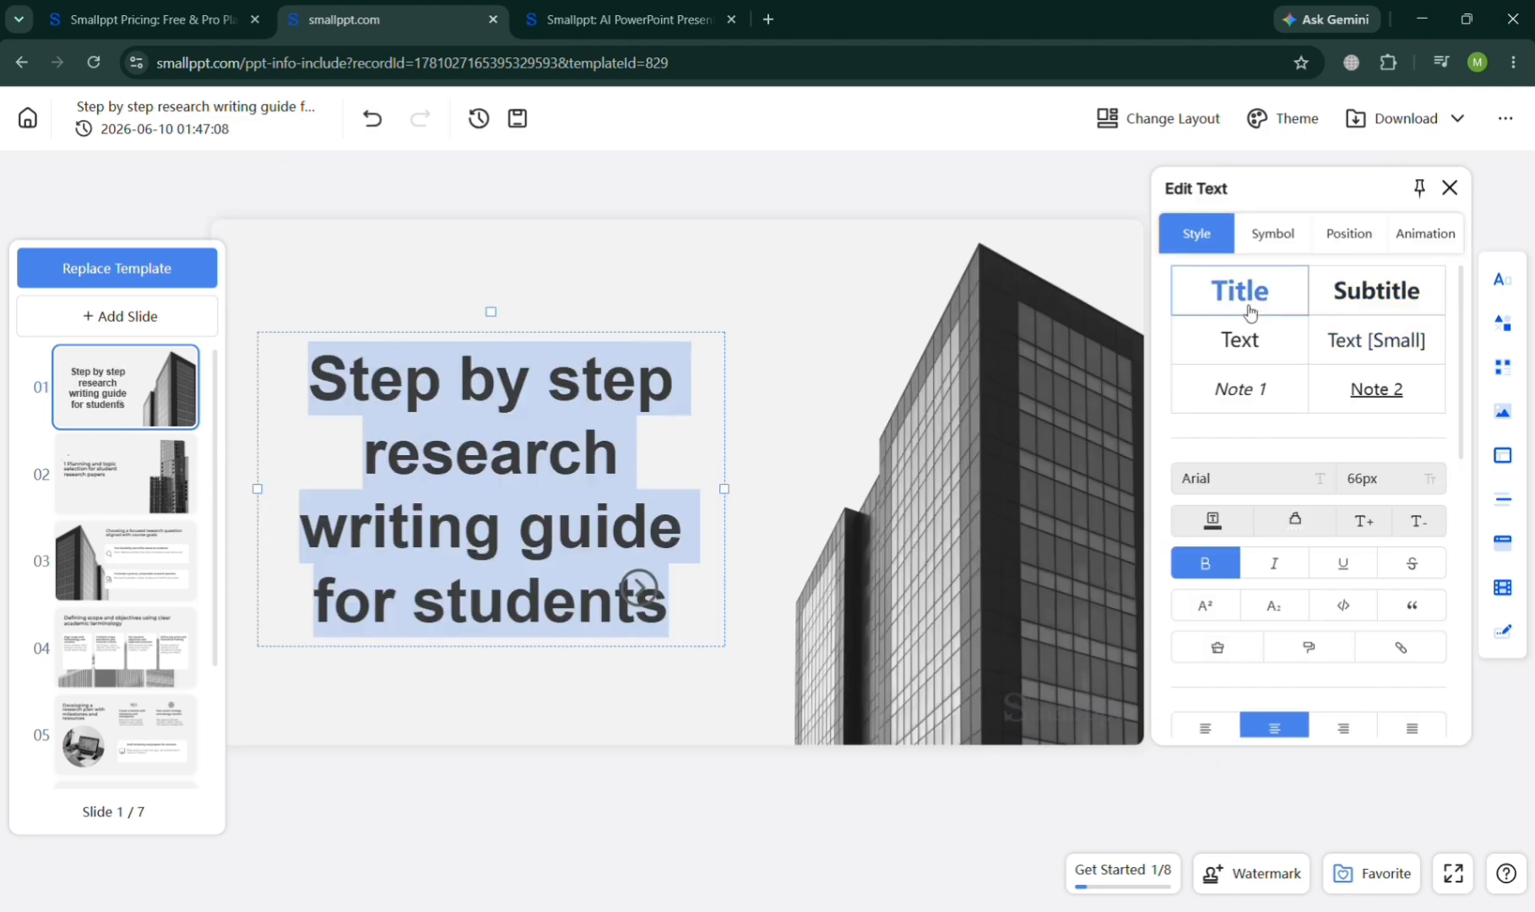
Step: Move the first slide's heading text box up so it clears the circled arrow icon
click(851, 461)
click(690, 688)
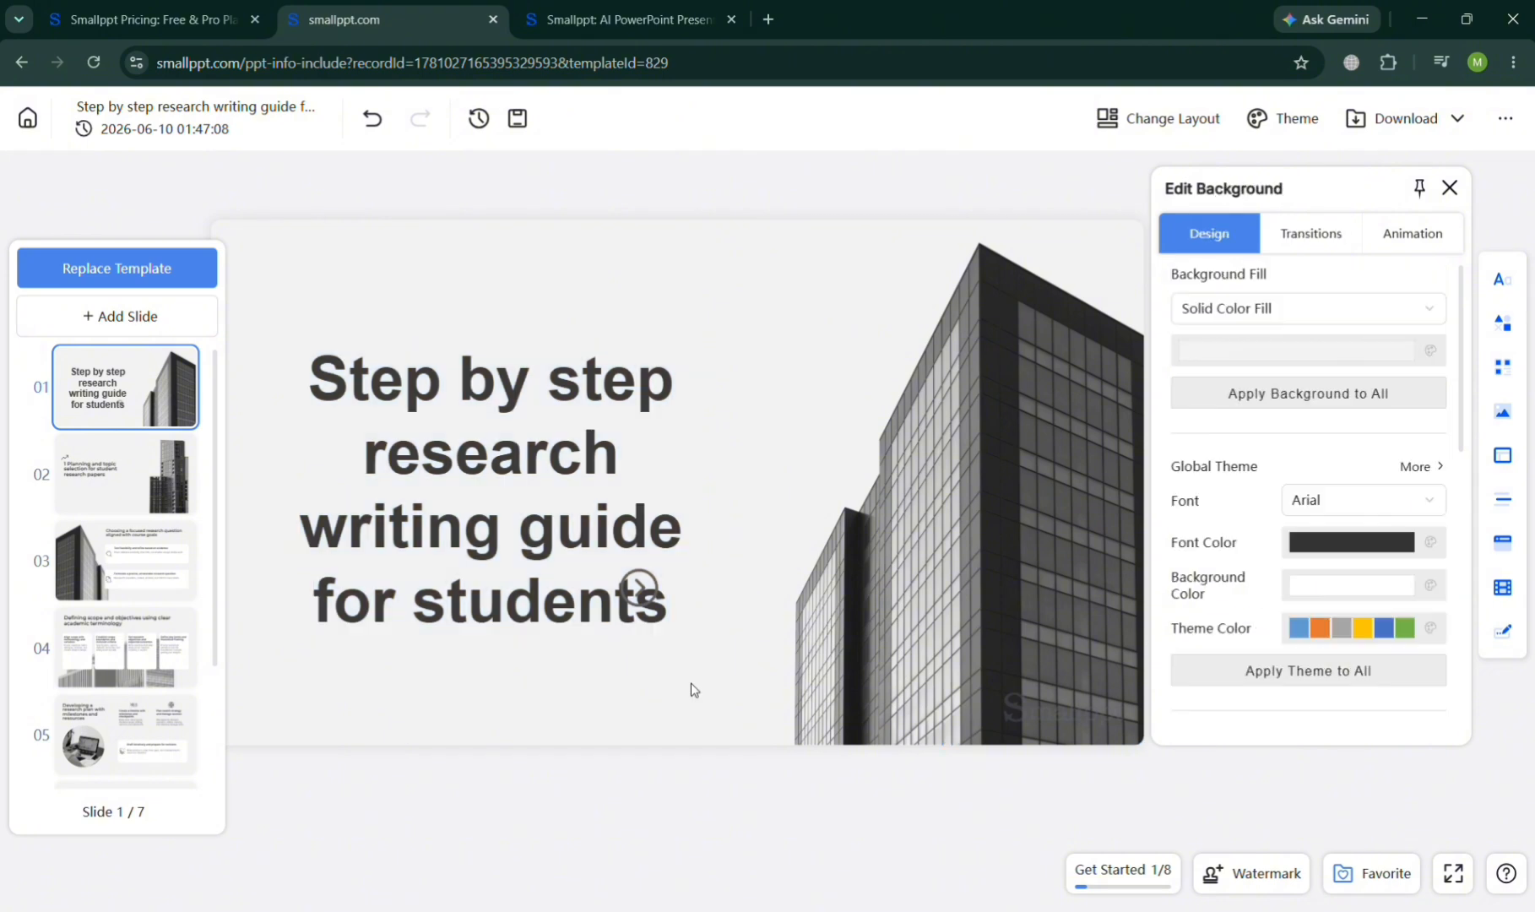
click(692, 688)
click(640, 585)
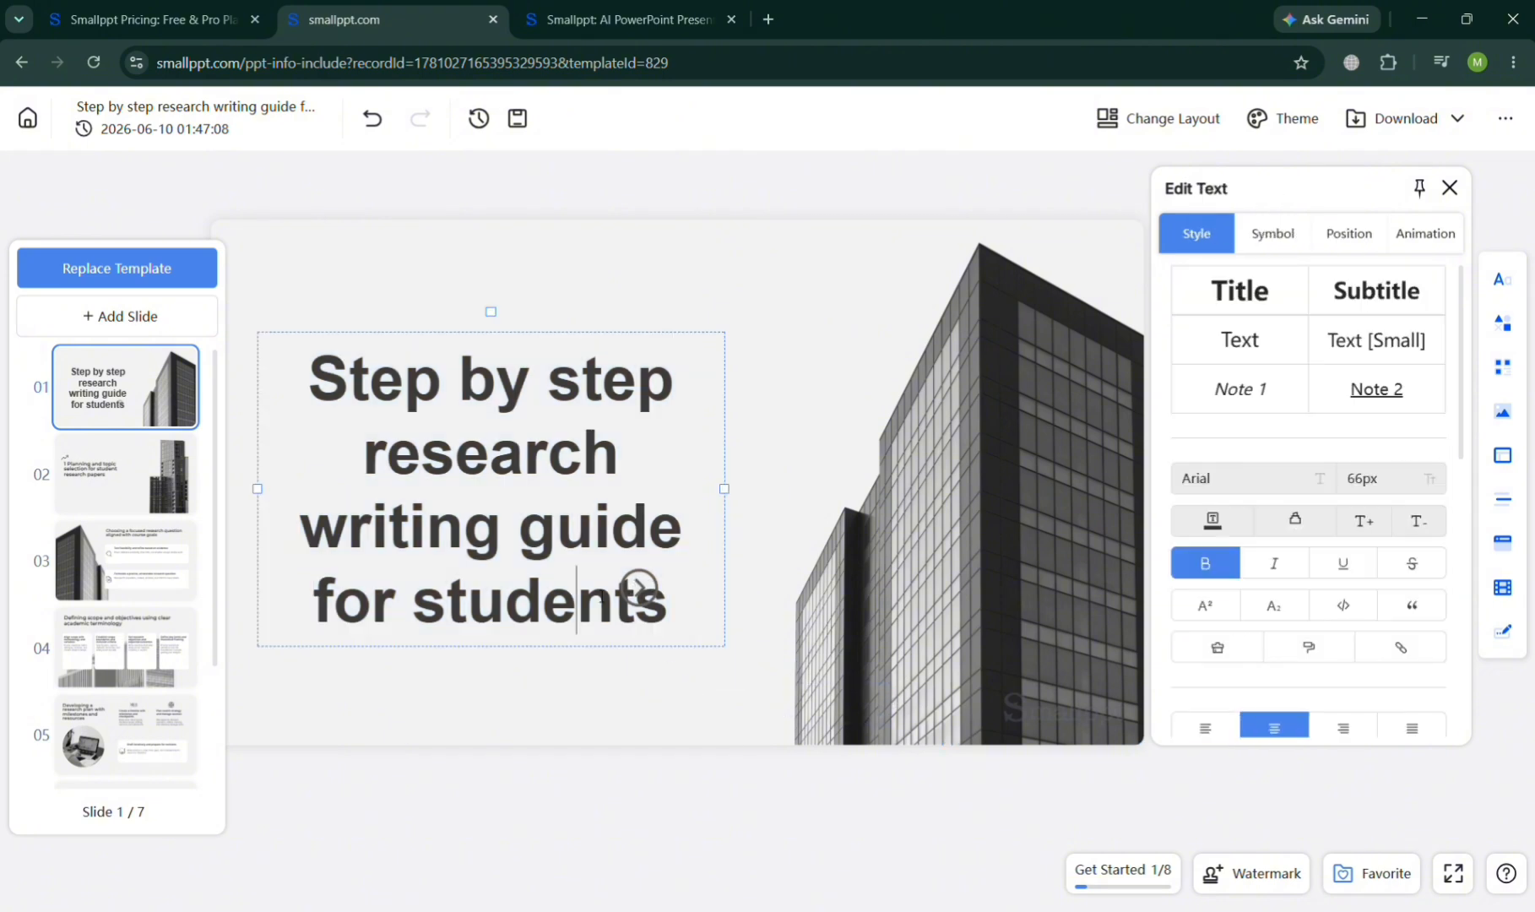
drag(609, 651, 607, 569)
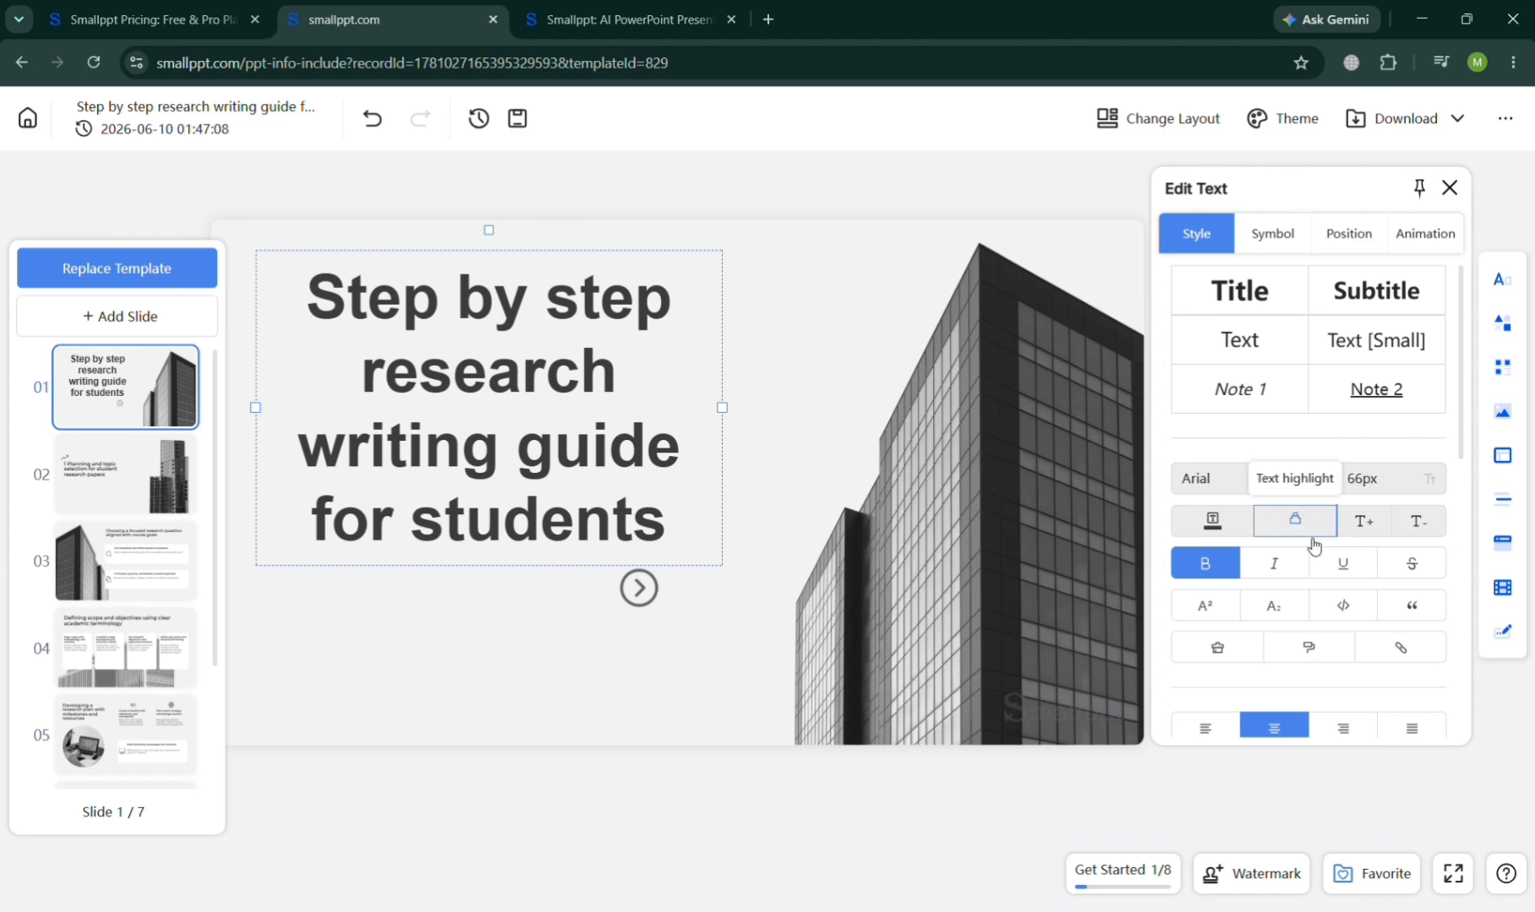
Step: Remove the bold formatting from the first slide's heading and restore it
click(1233, 566)
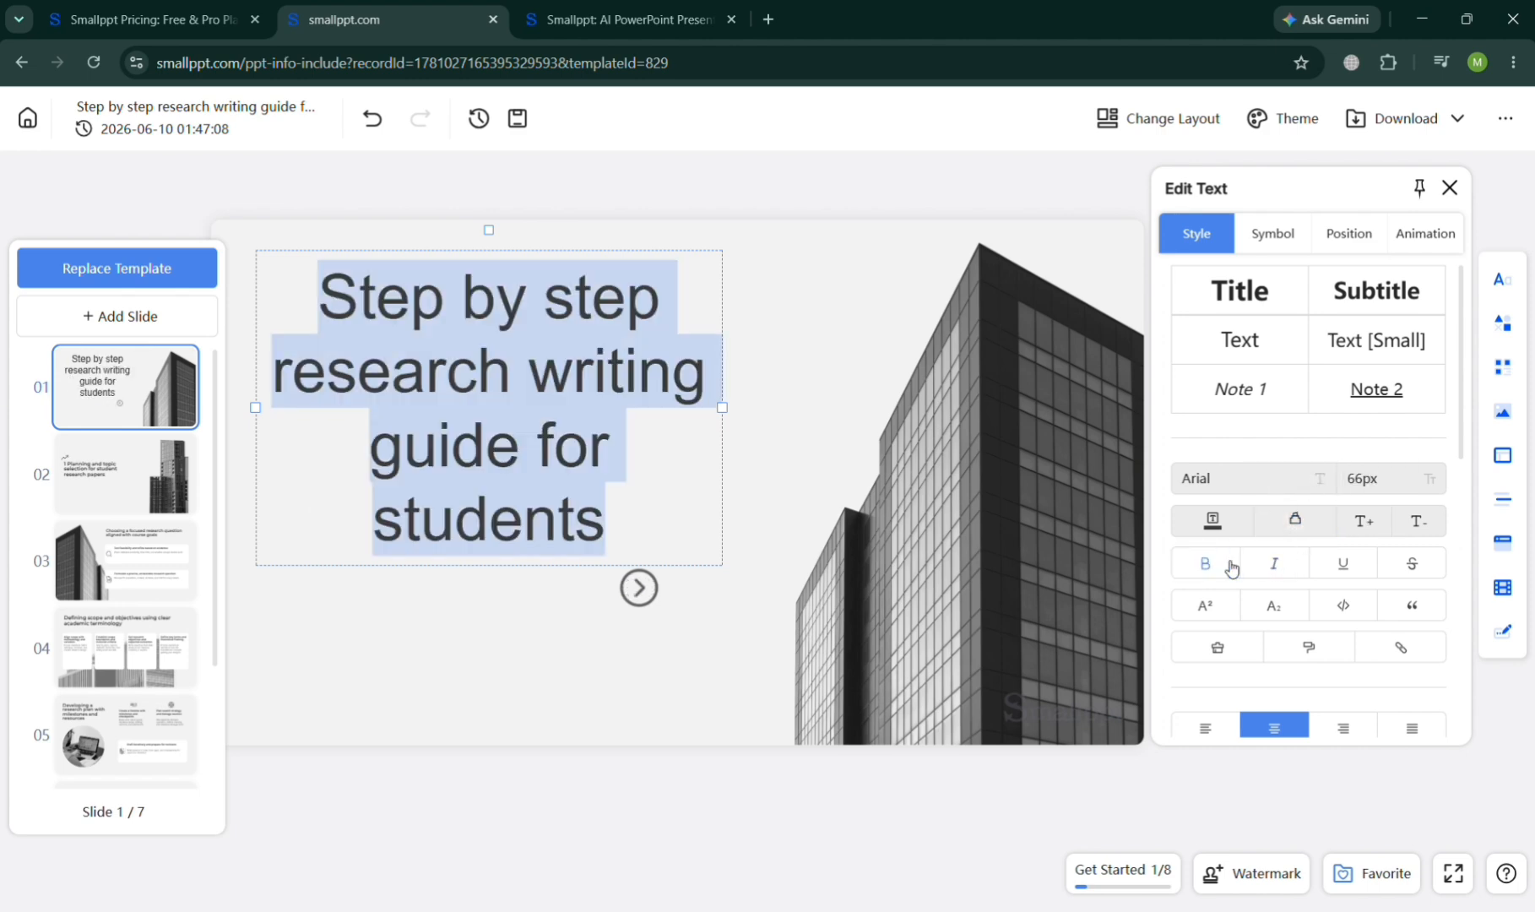
click(1206, 564)
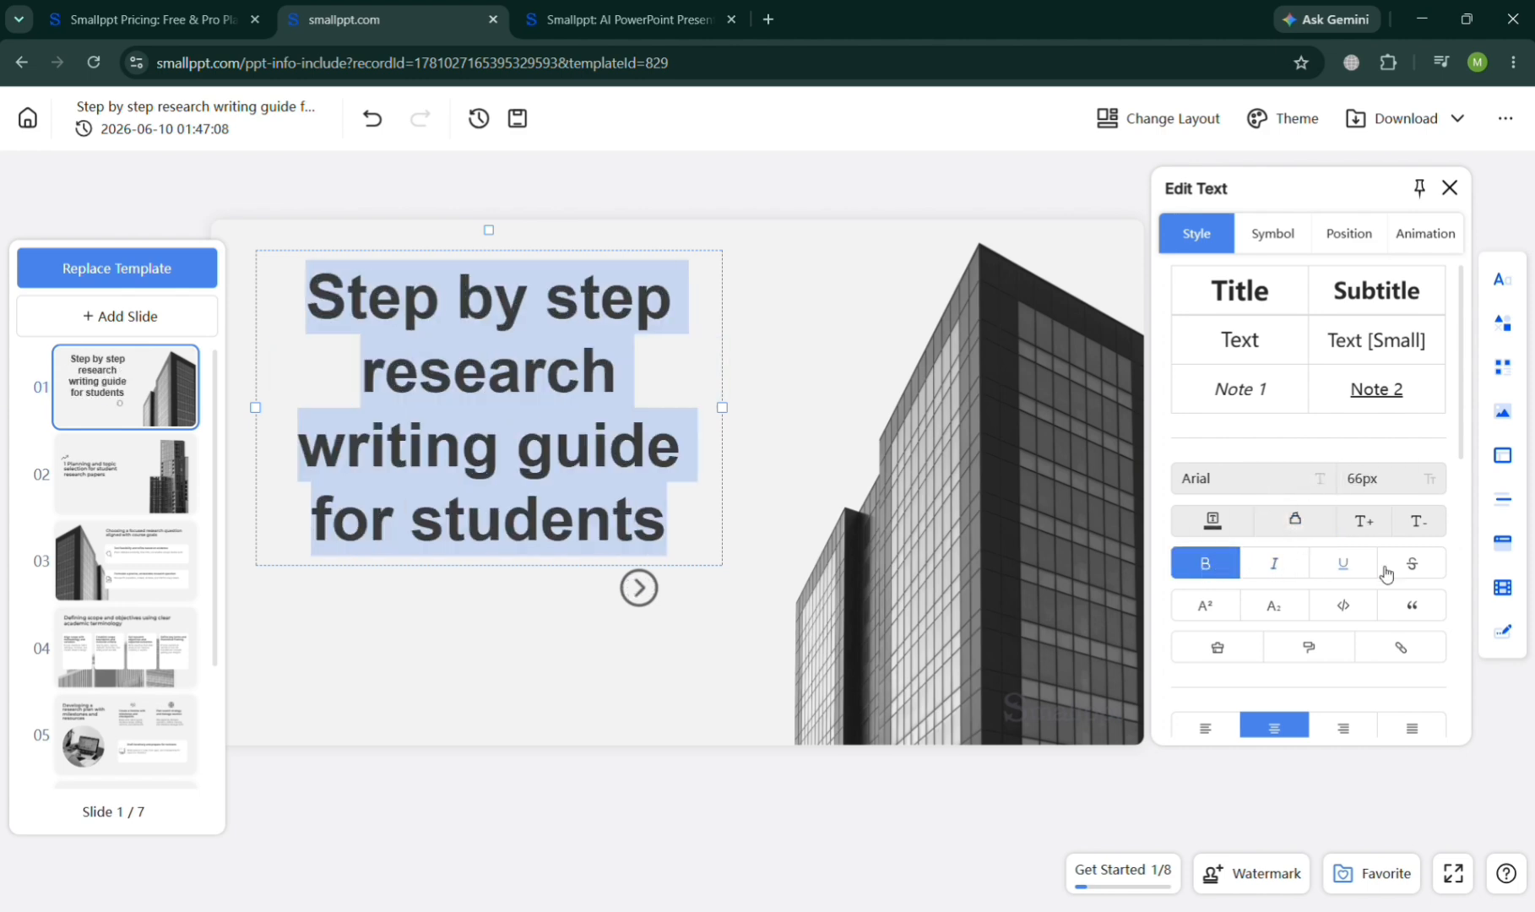
Step: Italicize the first slide's heading
click(1310, 568)
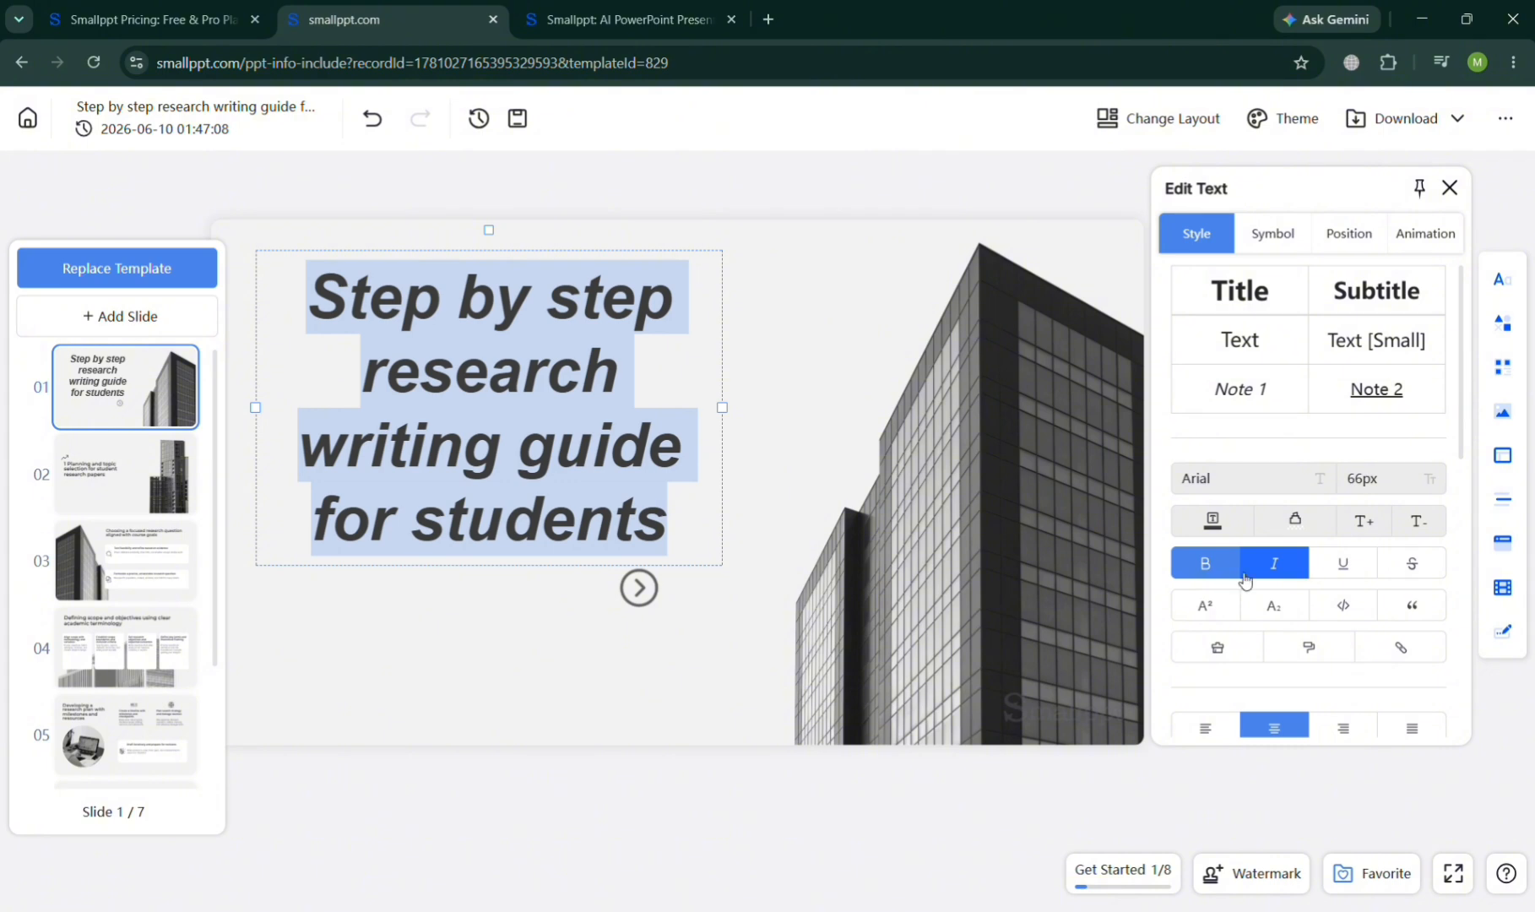
Step: Examine the style, replacement, position and animation options of the first slide's building image
click(792, 662)
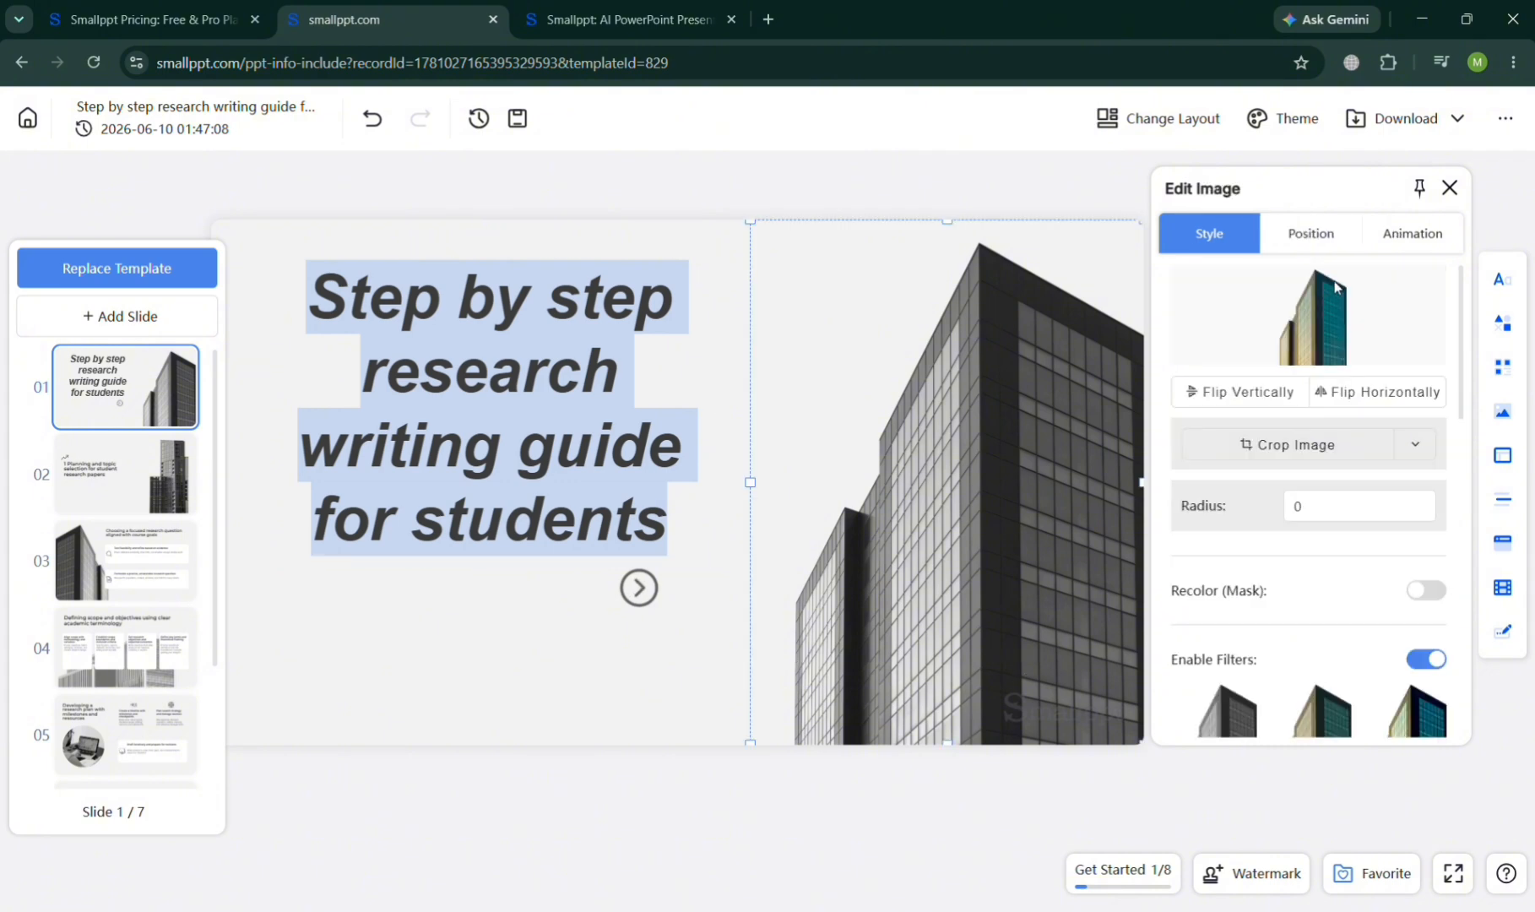
scroll(1306, 665, down, 10)
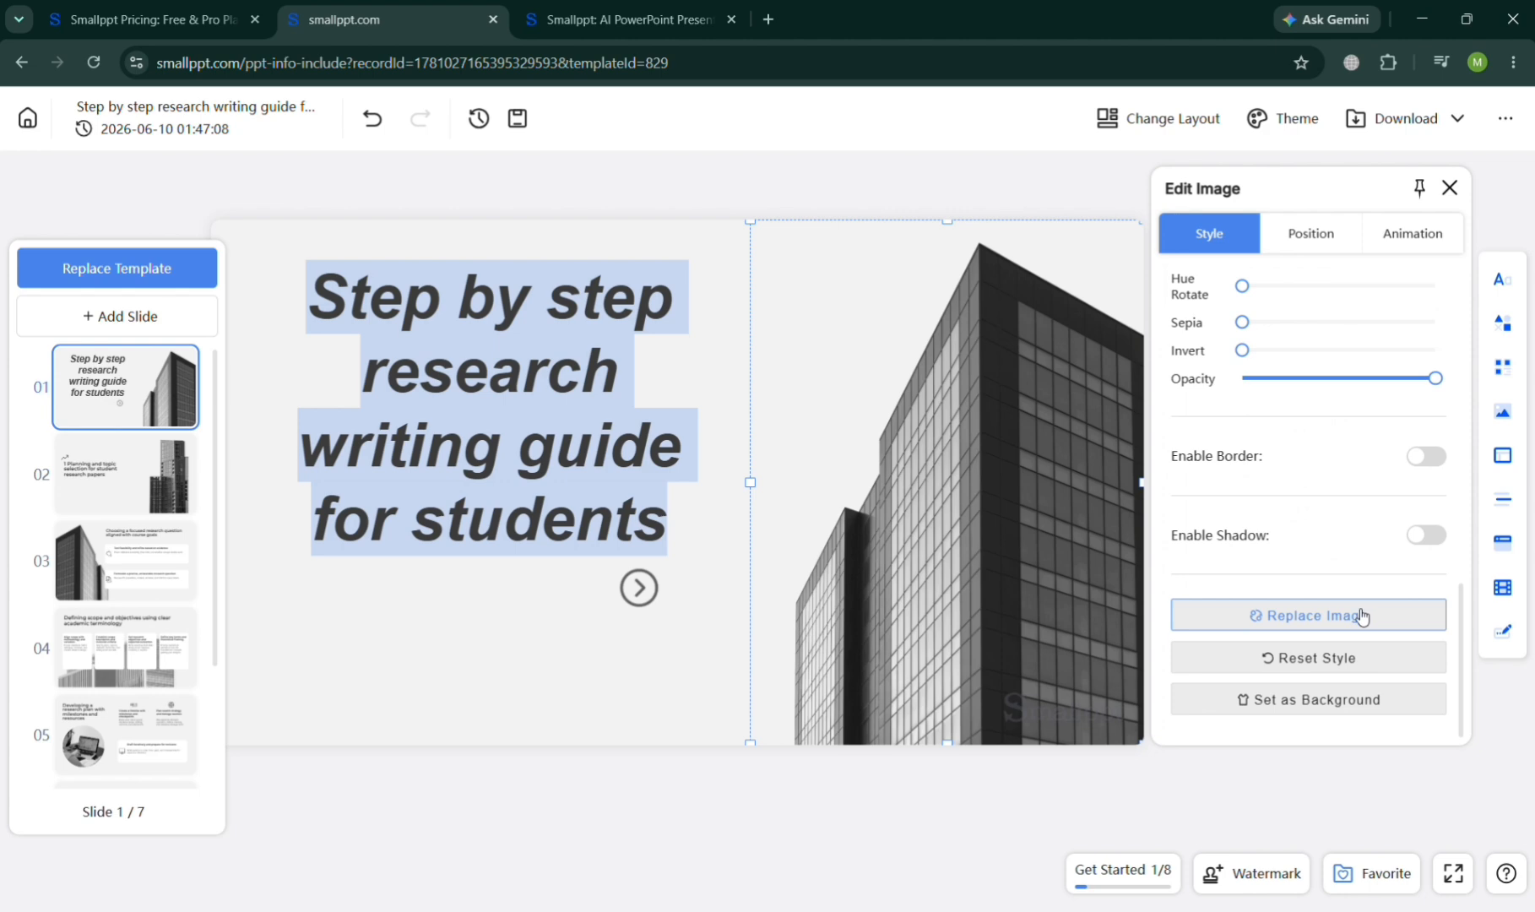
click(1360, 615)
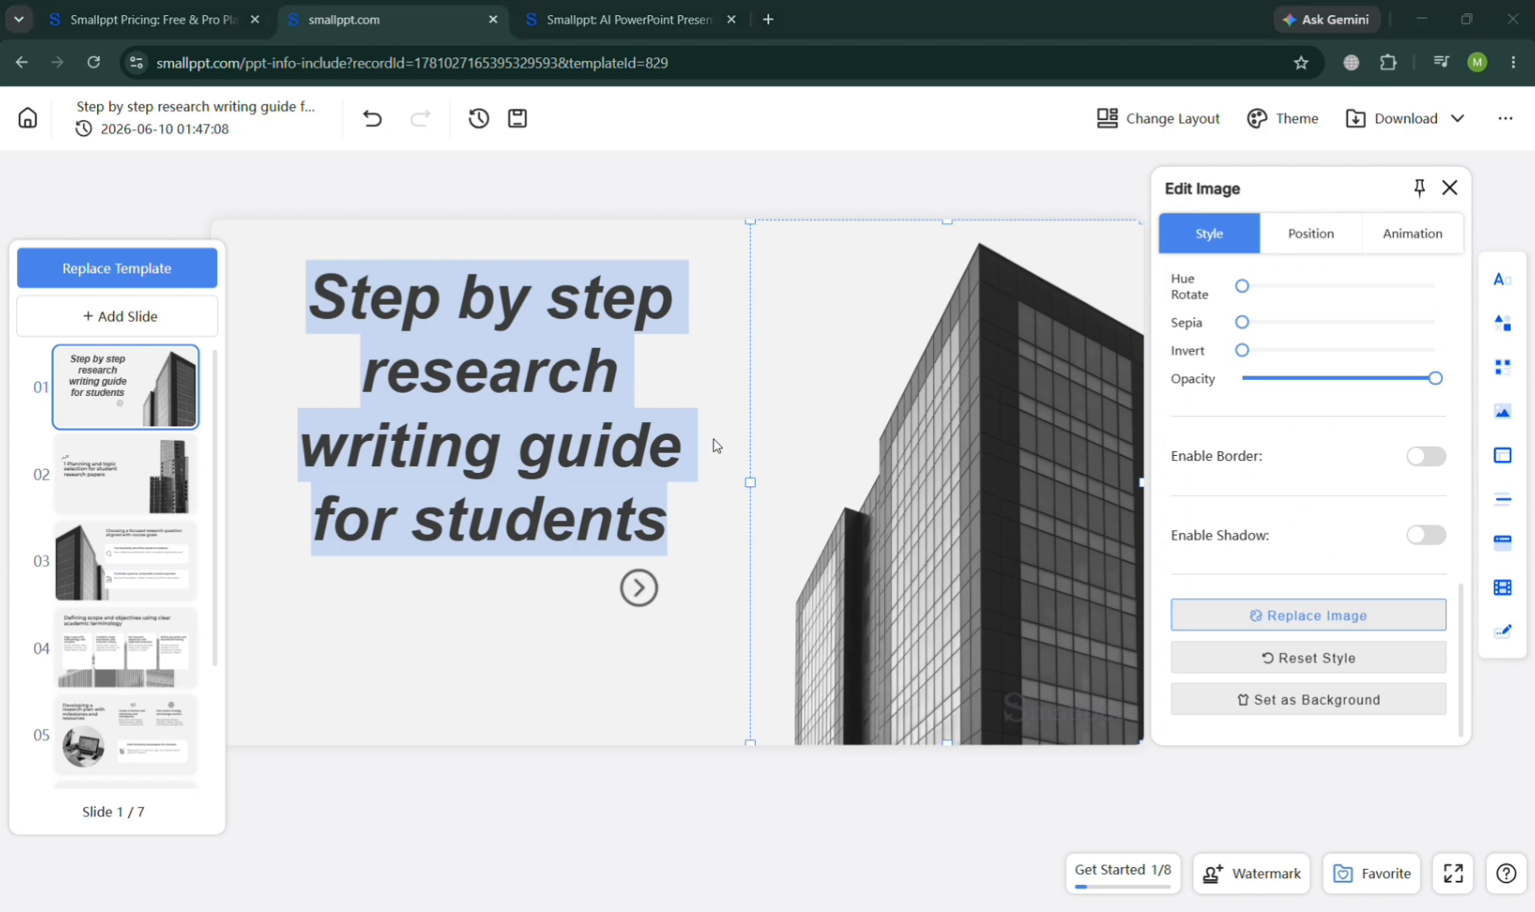
click(732, 457)
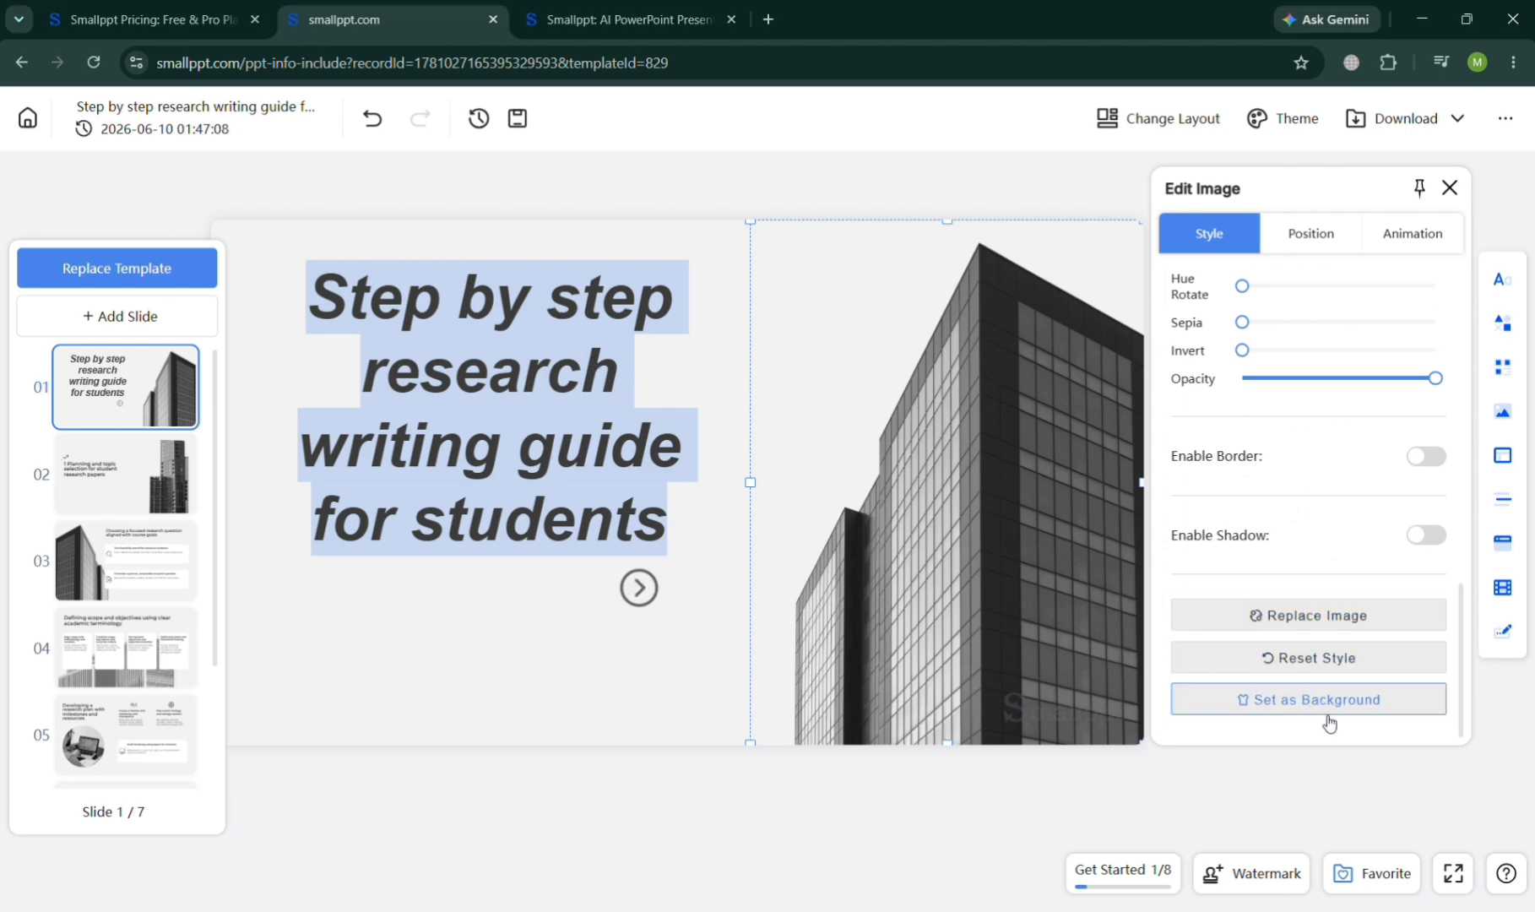
click(1313, 236)
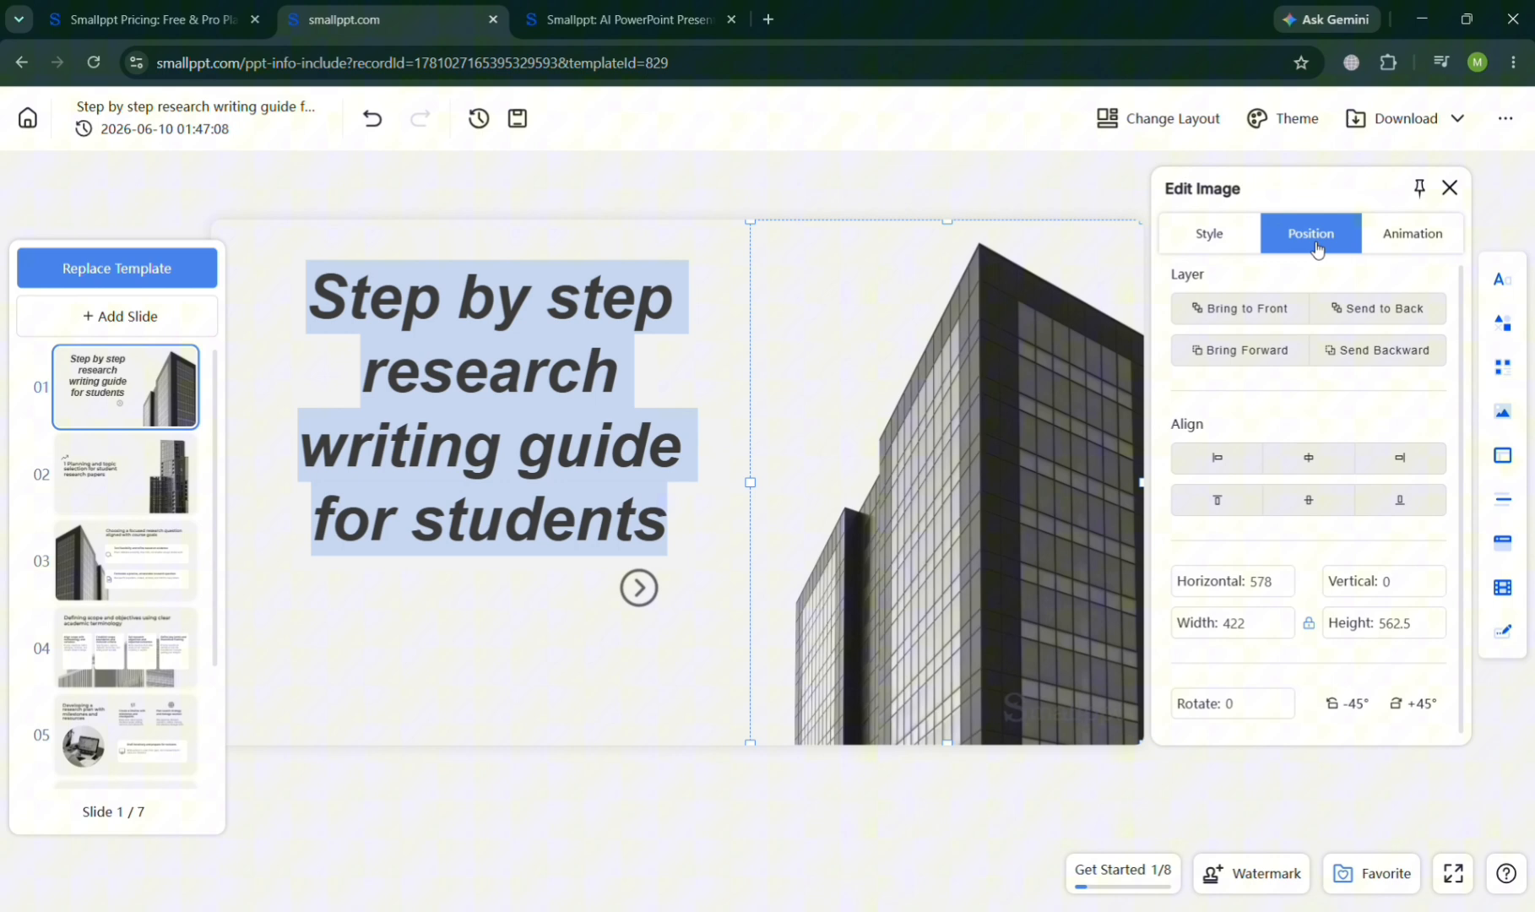
click(1397, 237)
click(1230, 240)
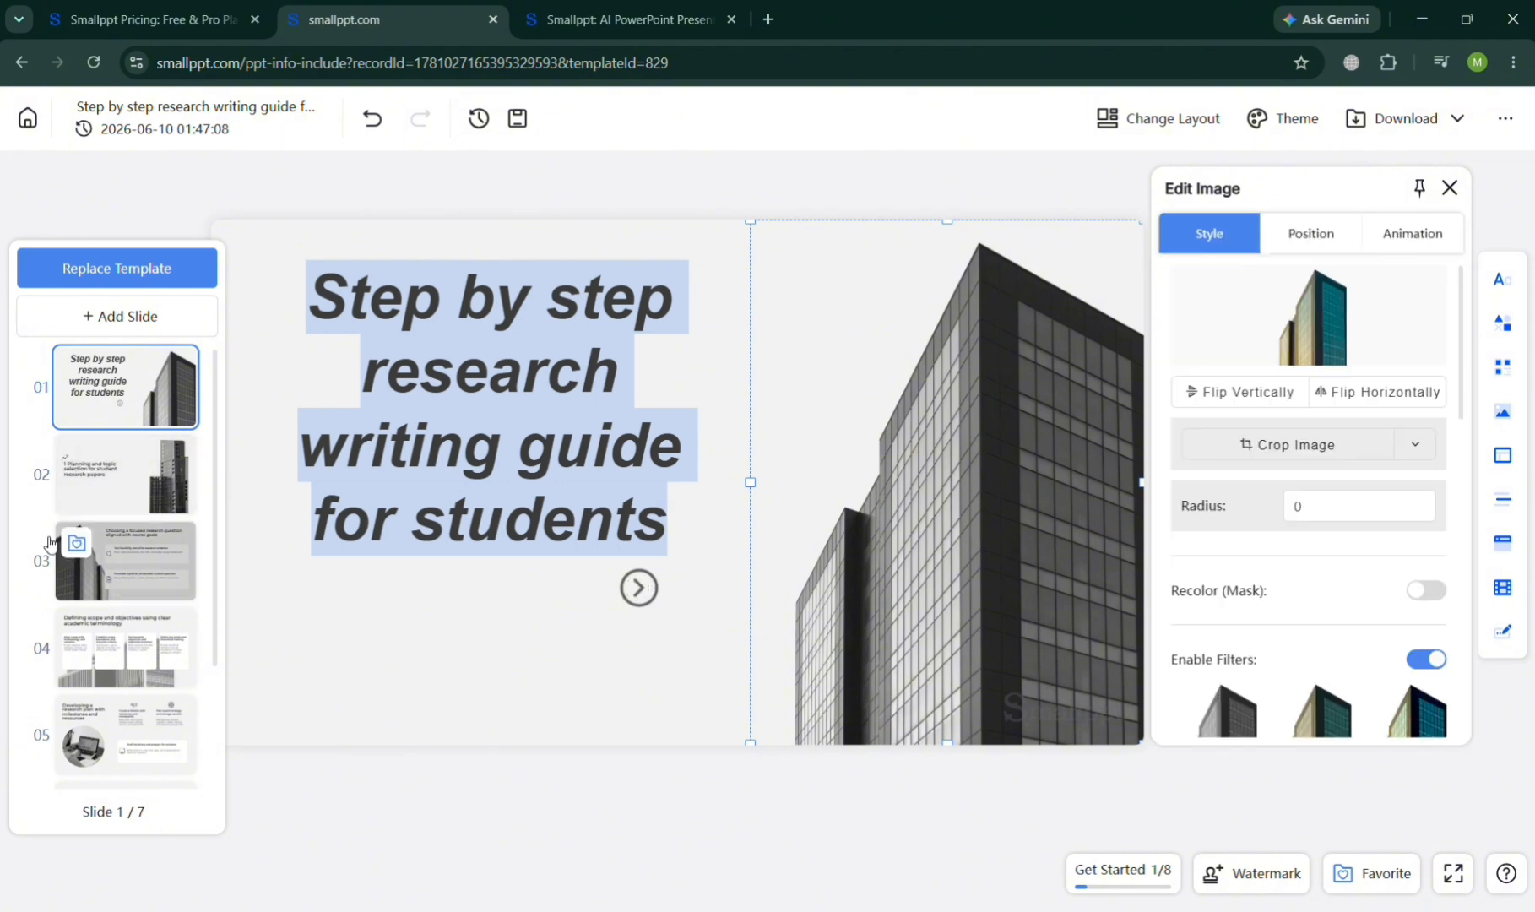
Step: Open the second slide and review the theme's shape, table and chart colors
click(120, 473)
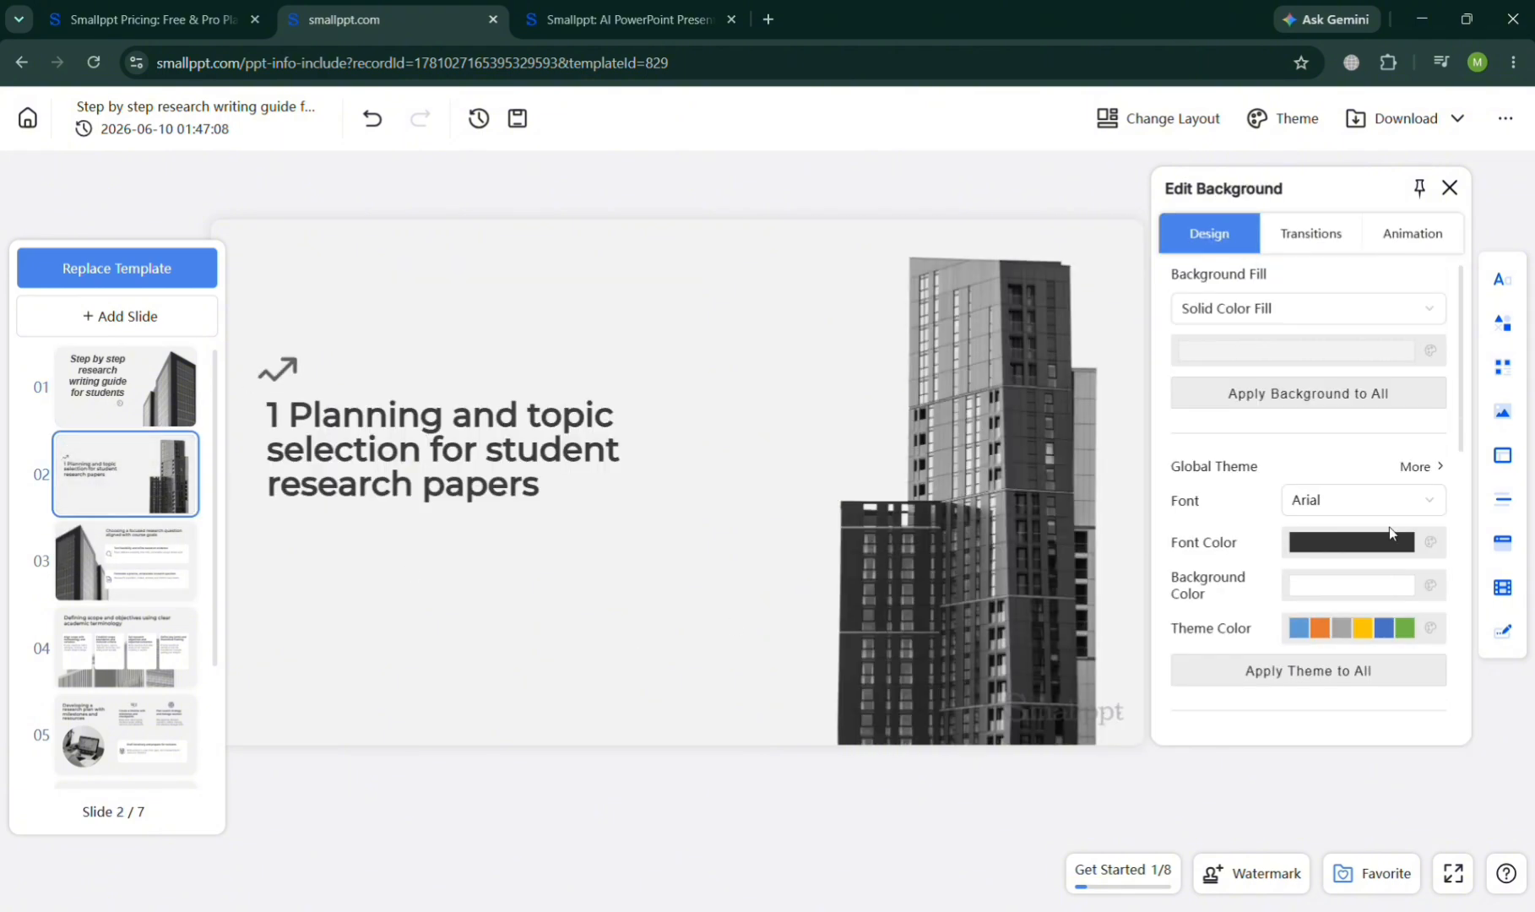
click(1309, 632)
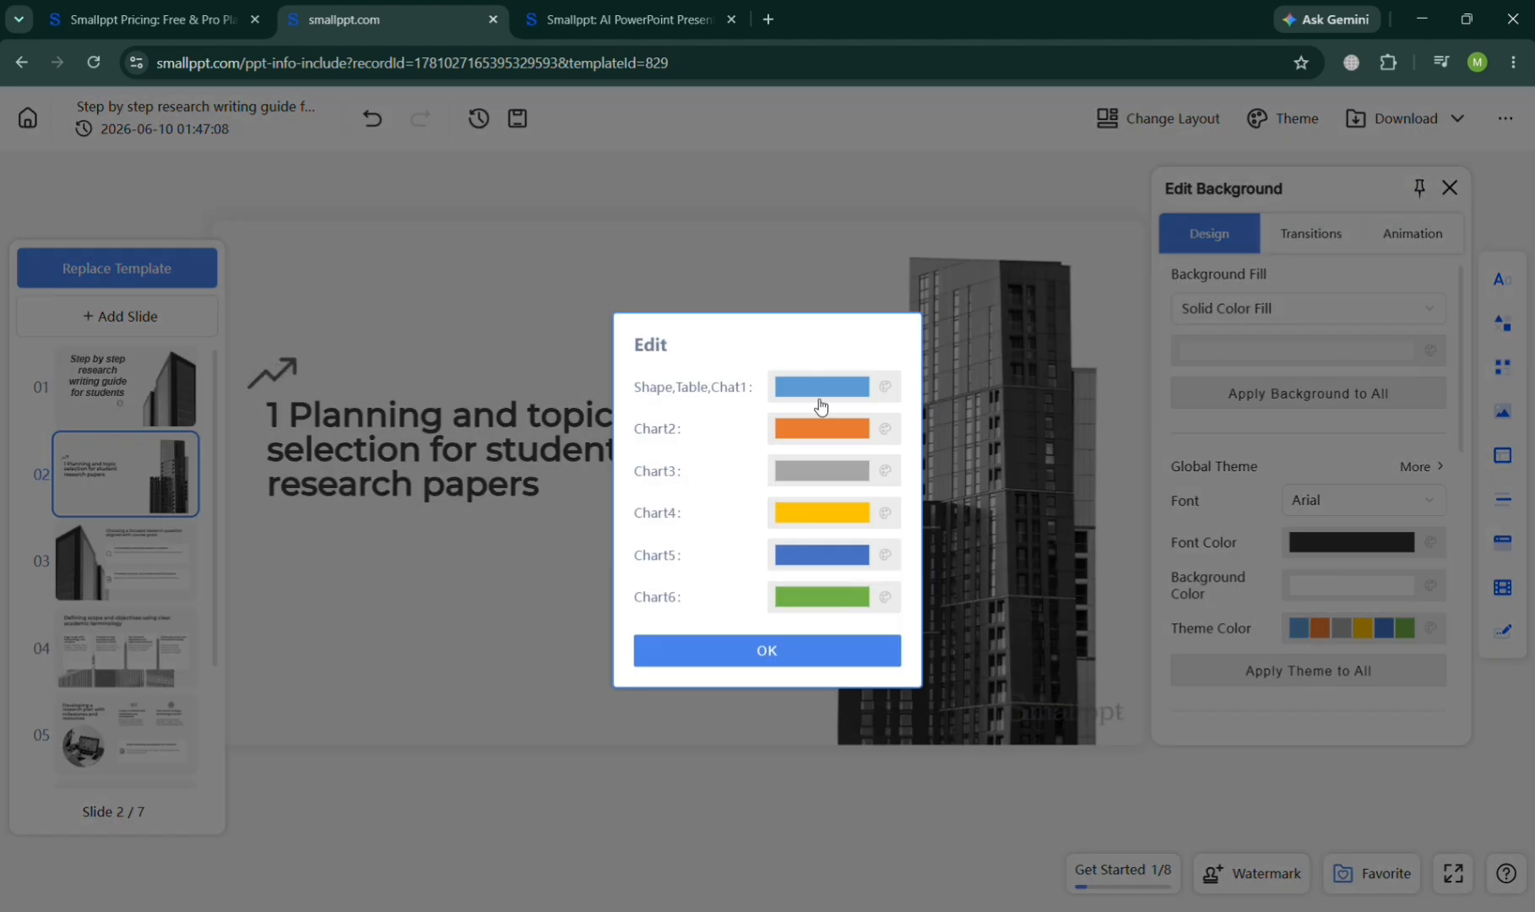
click(821, 389)
click(675, 651)
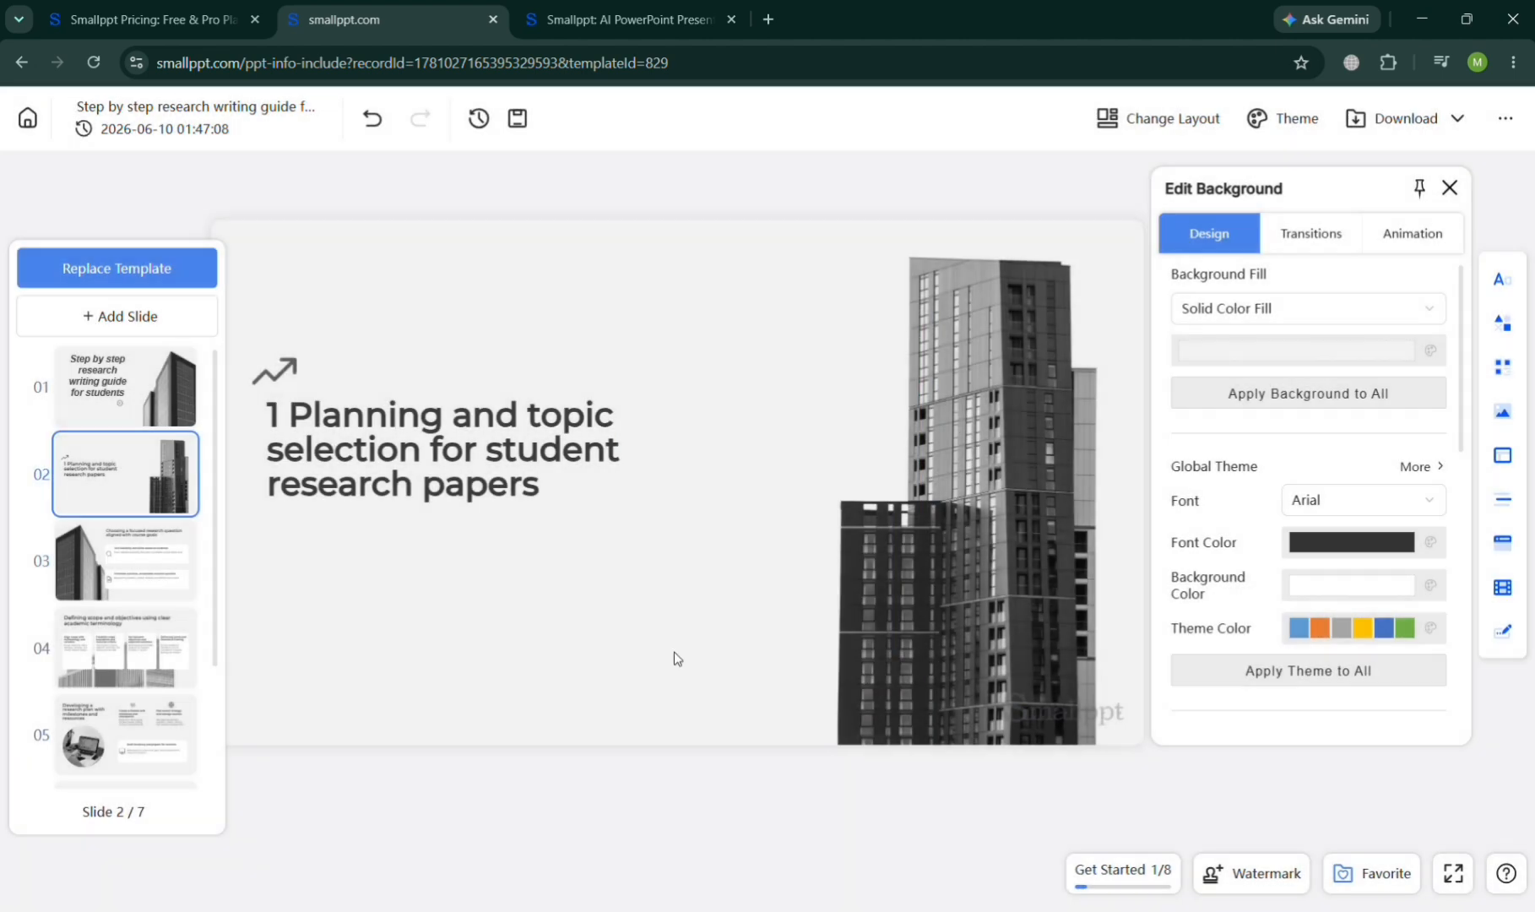
click(676, 660)
Step: Apply the third preset filter, with vivid red and orange tones, to the second slide's building image
click(844, 524)
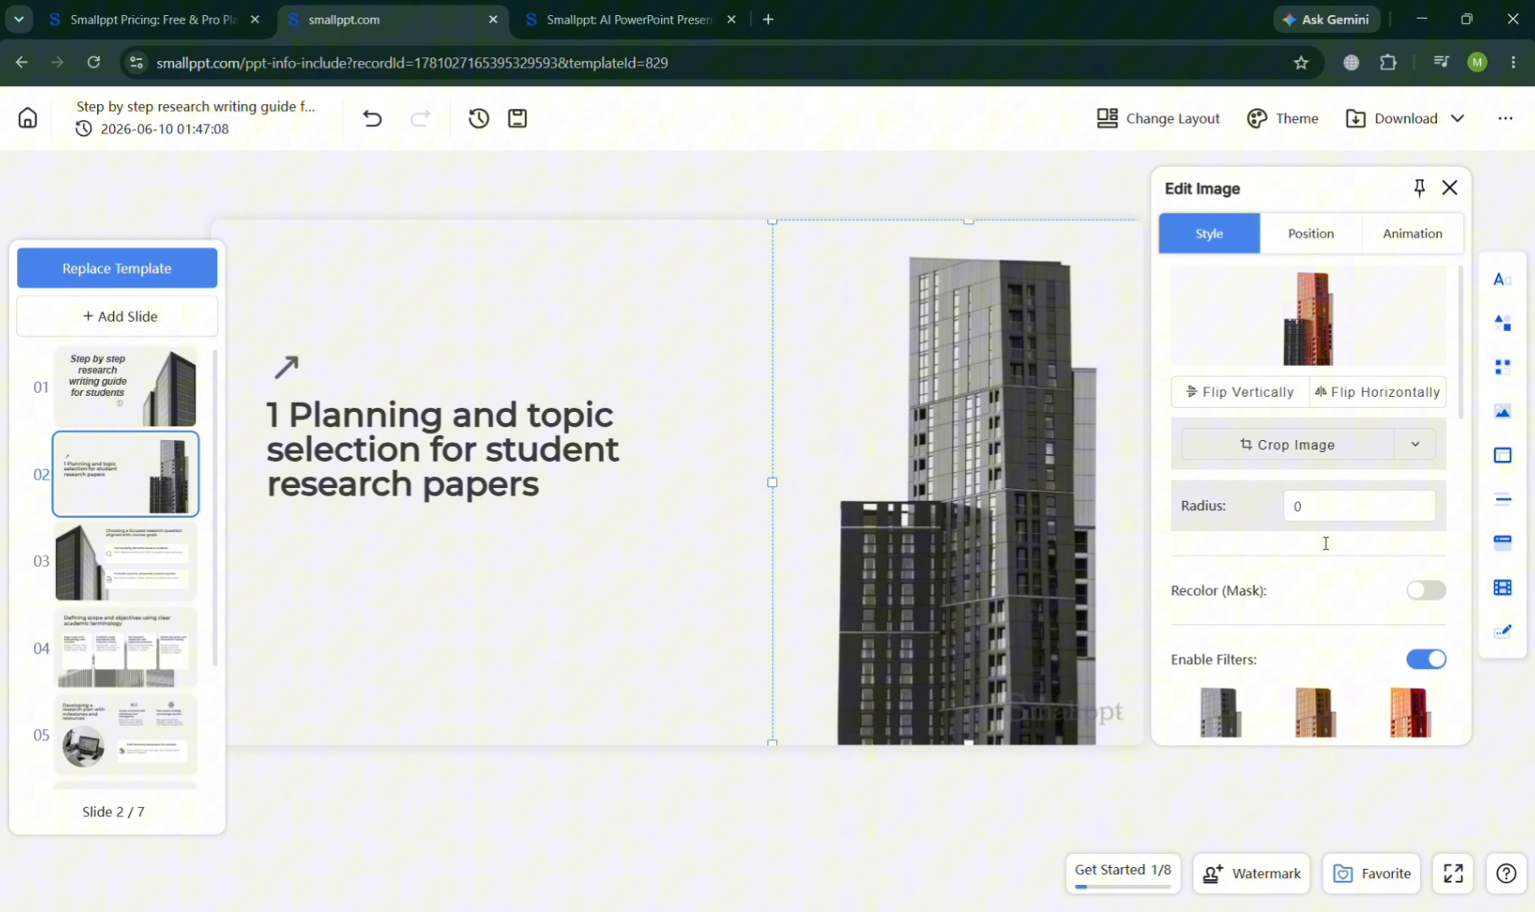
click(1327, 742)
click(1406, 712)
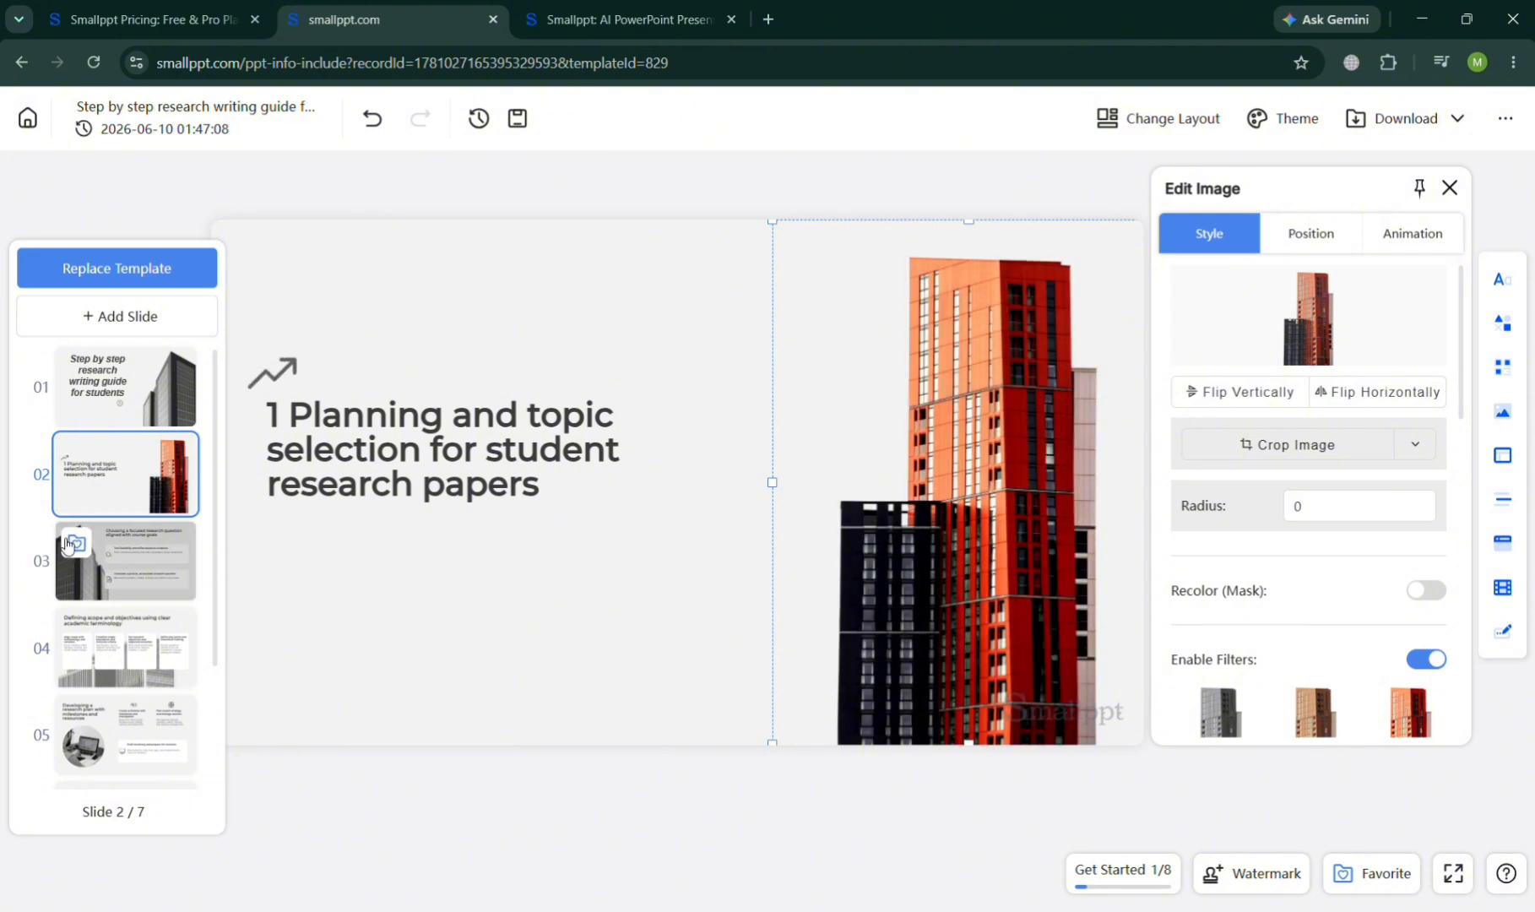
Step: Check the option to upload the third slide to Favorites, and inspect the slide's text and card shapes
click(77, 543)
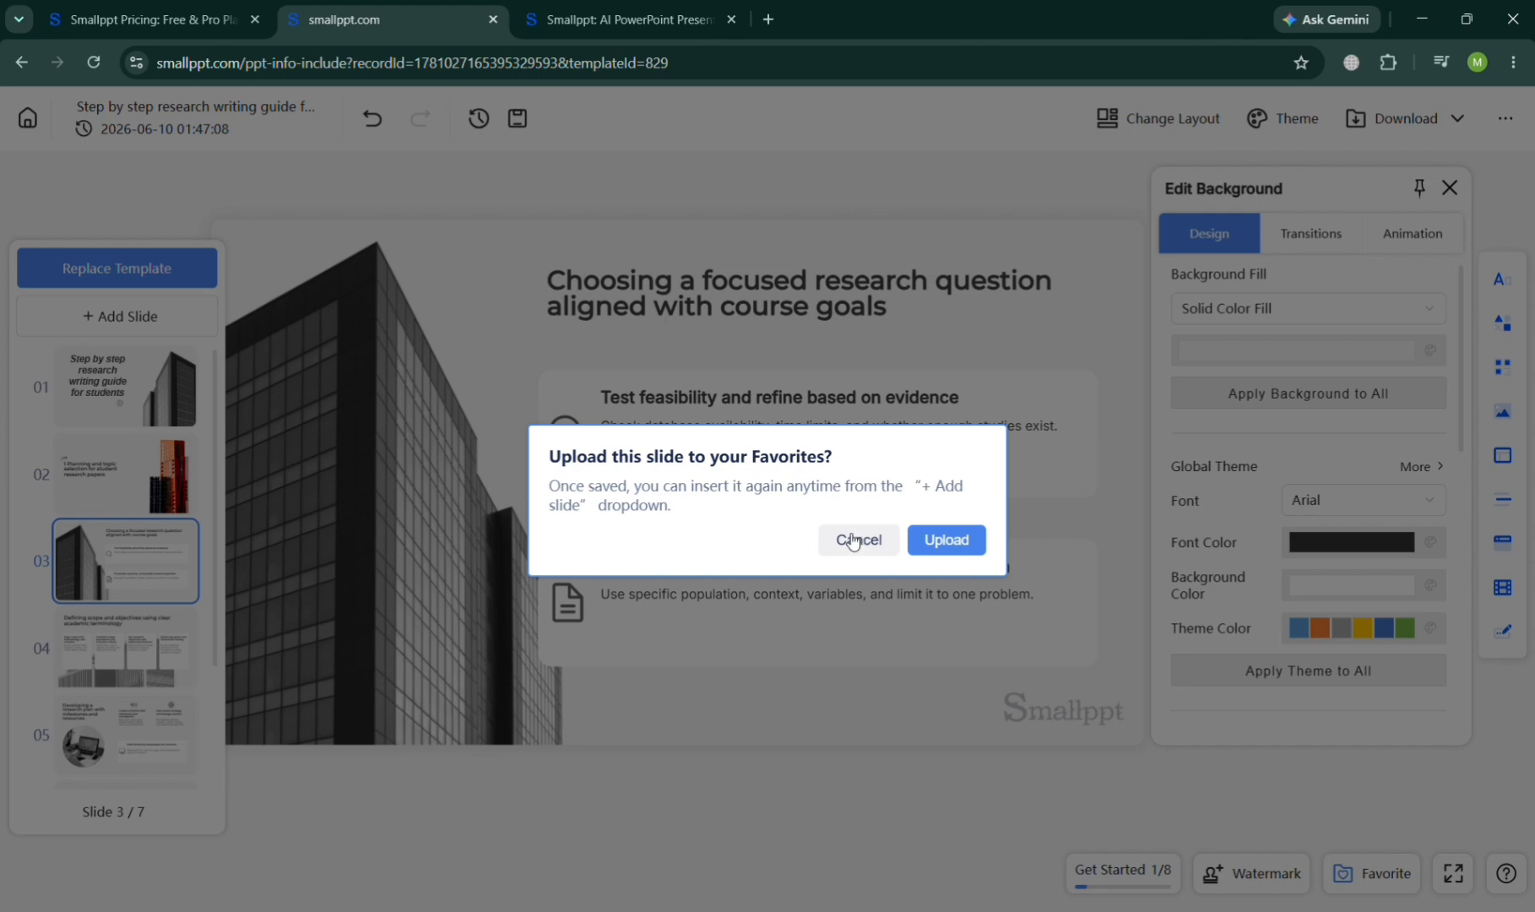
click(853, 541)
click(817, 436)
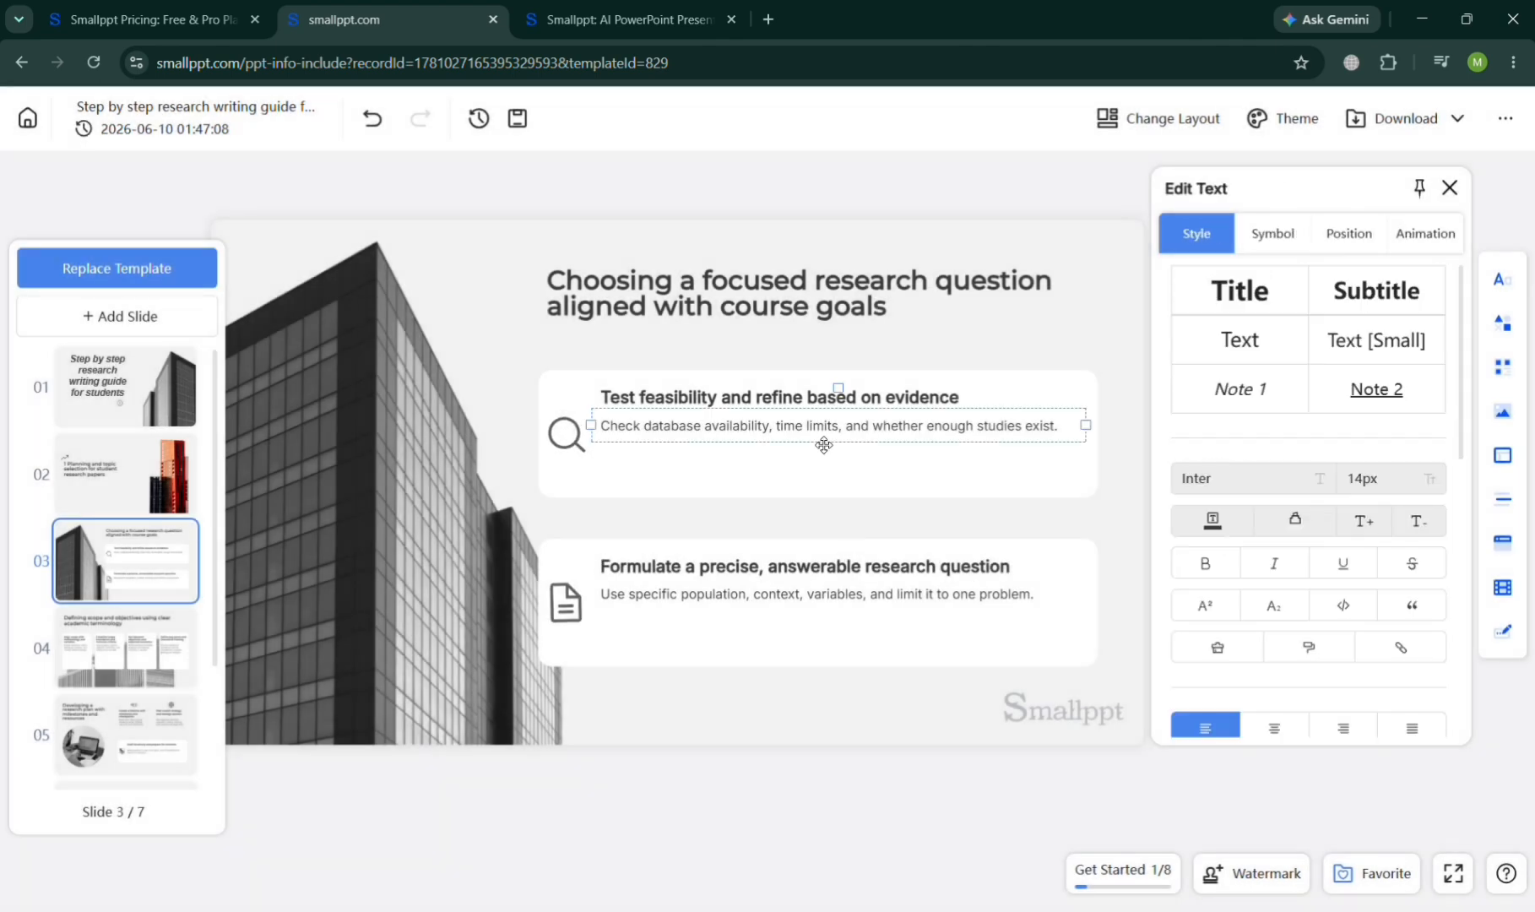
click(984, 403)
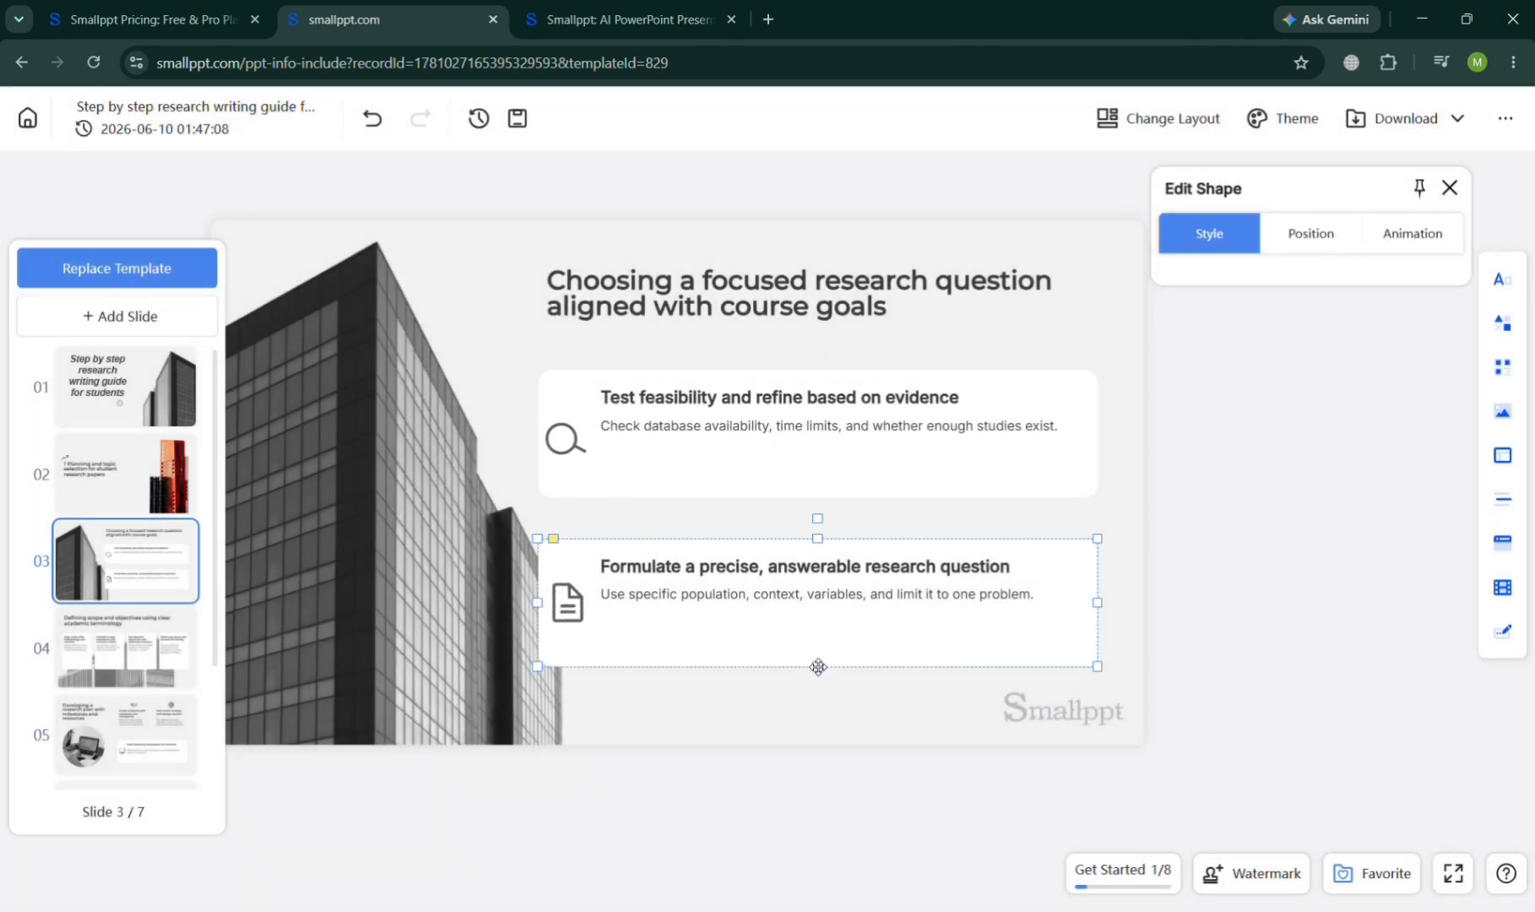
click(808, 663)
click(886, 721)
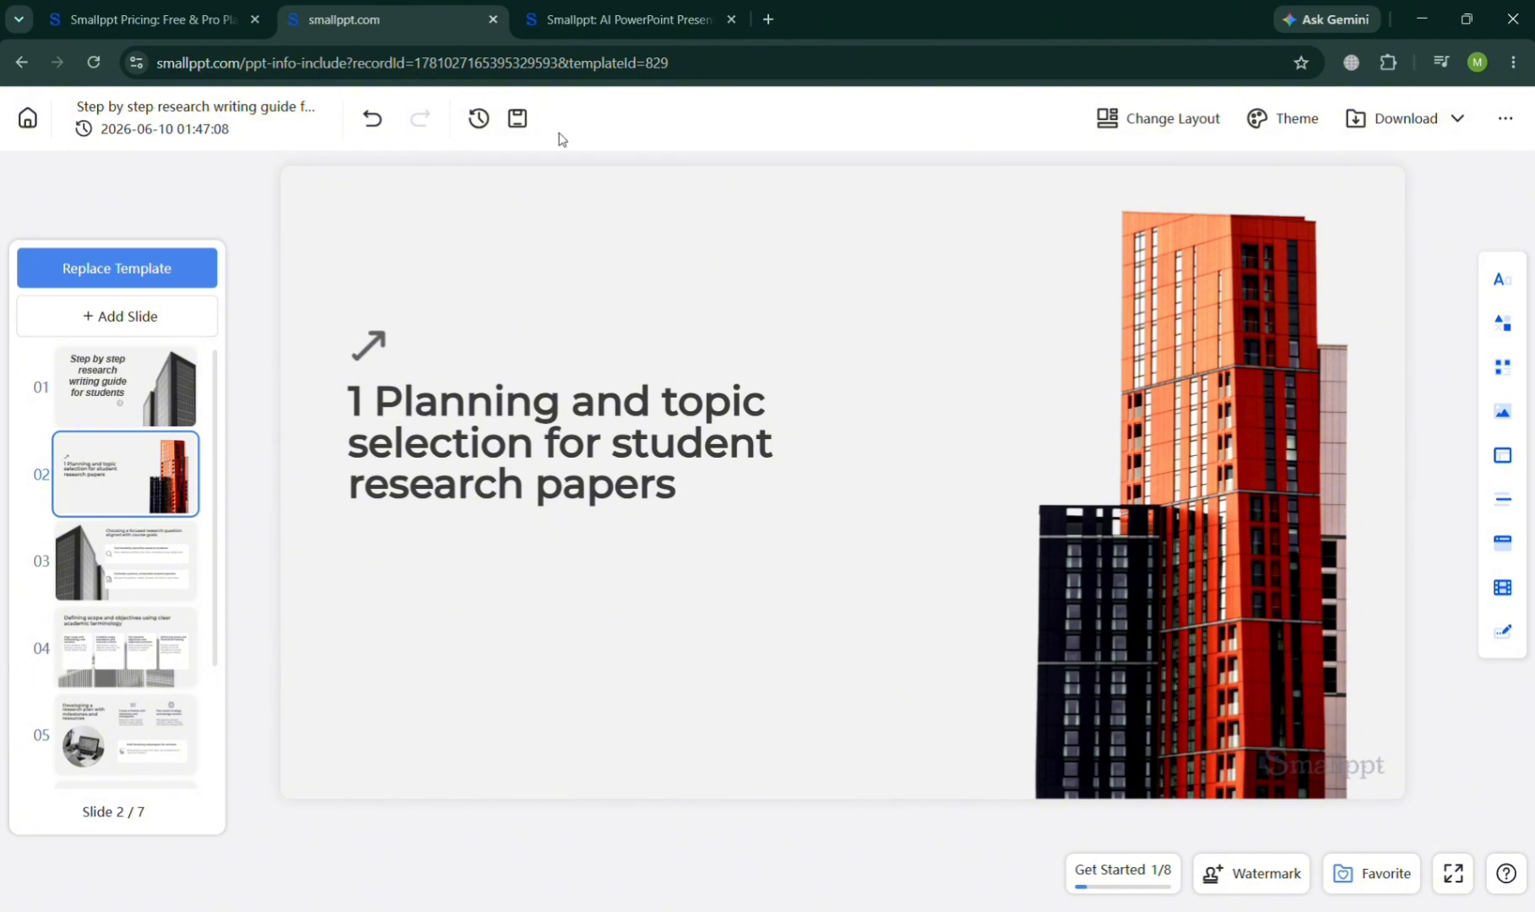
Step: Save the presentation and return to the workspace
click(517, 120)
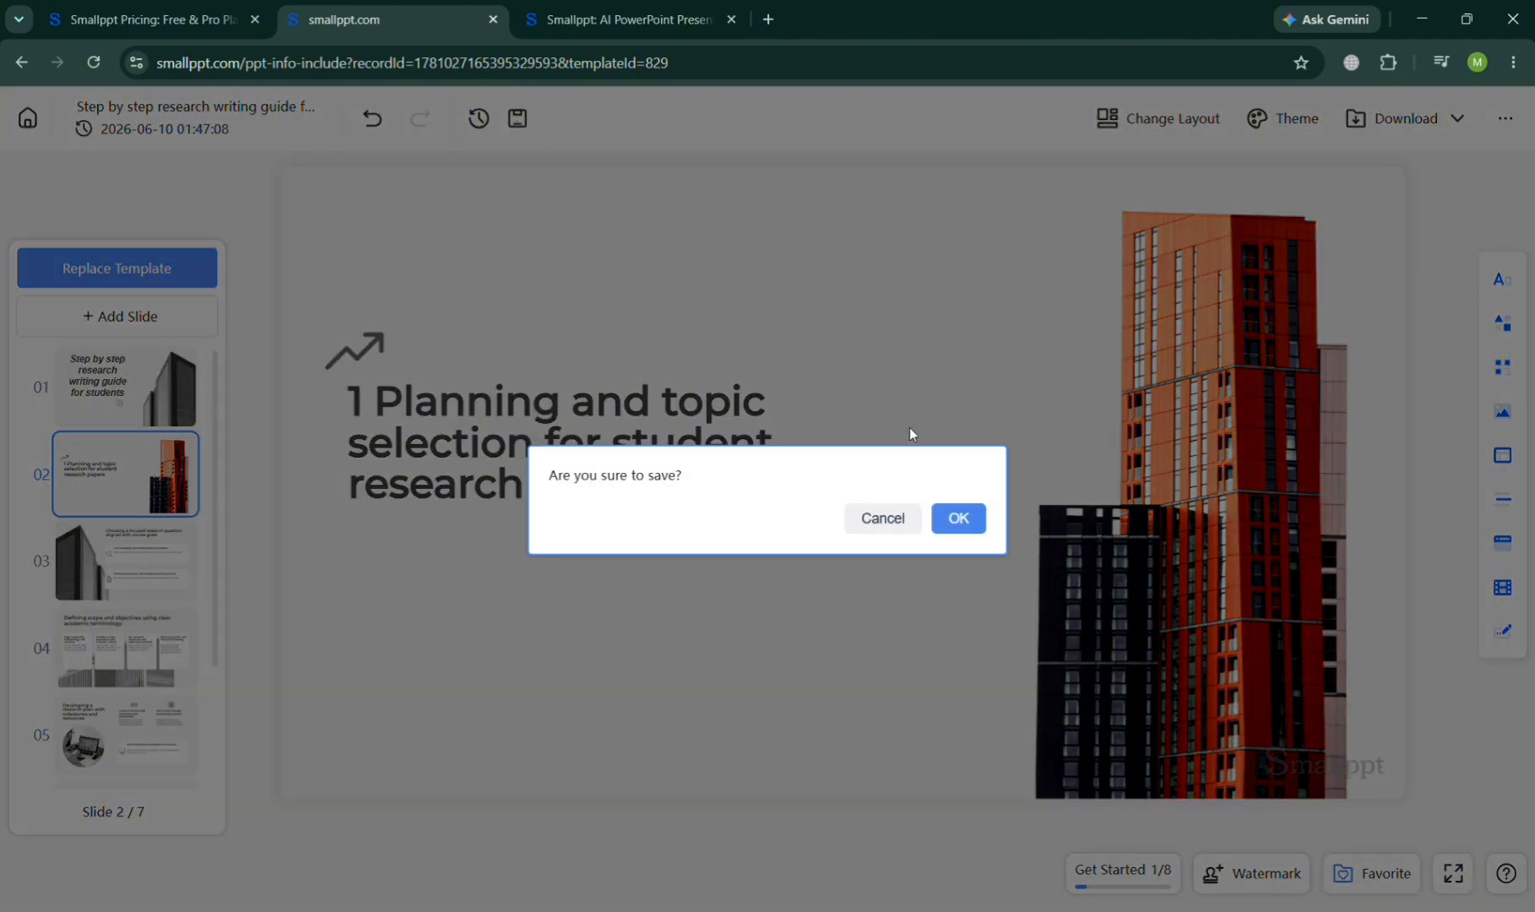
click(960, 518)
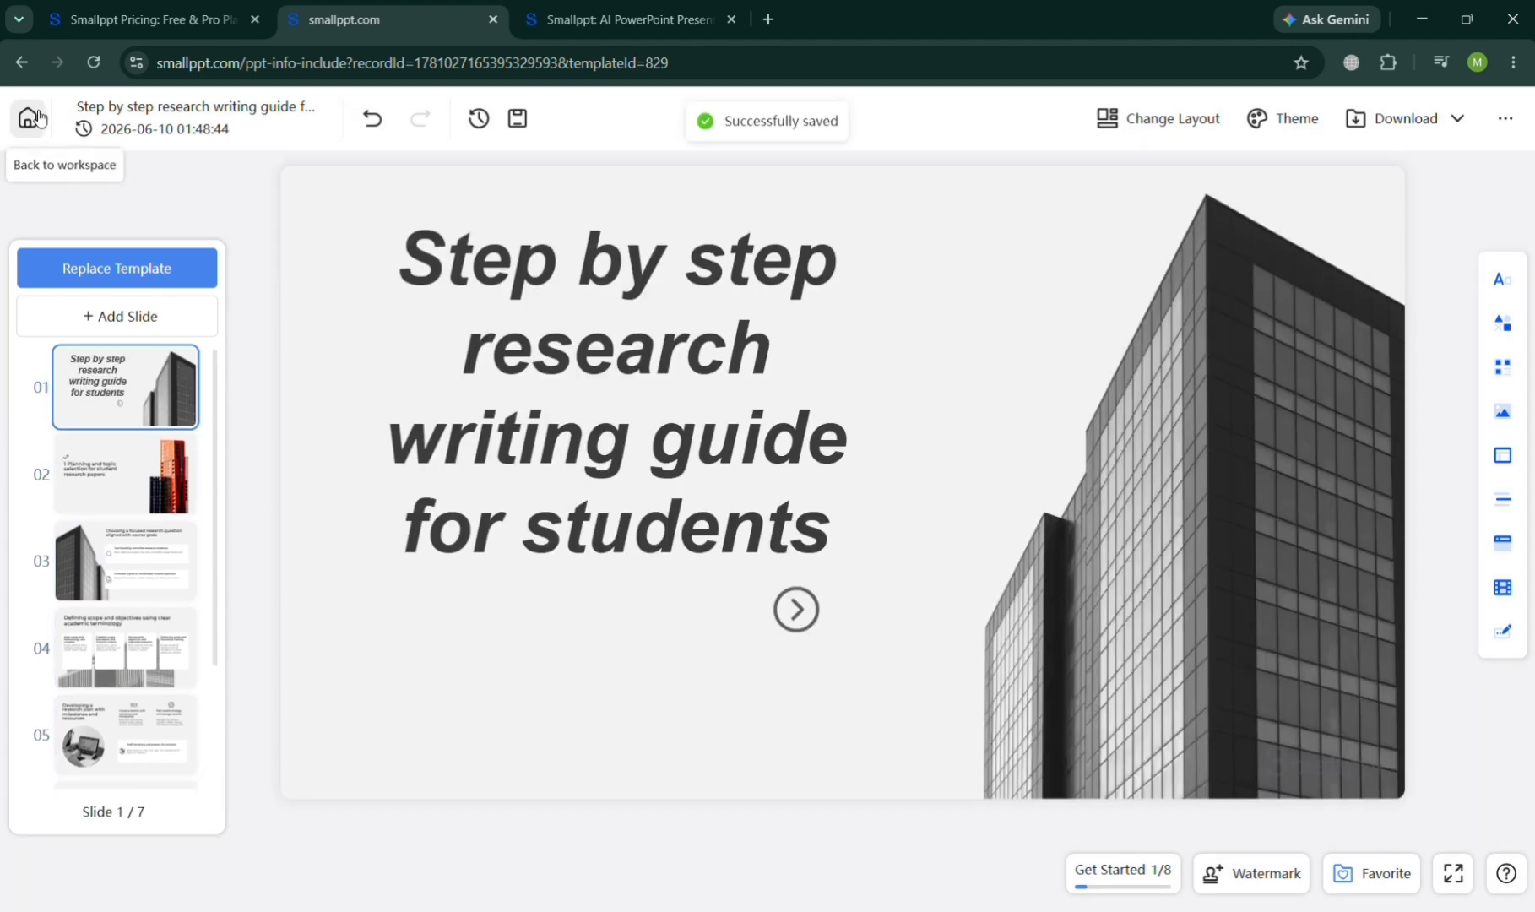
click(30, 117)
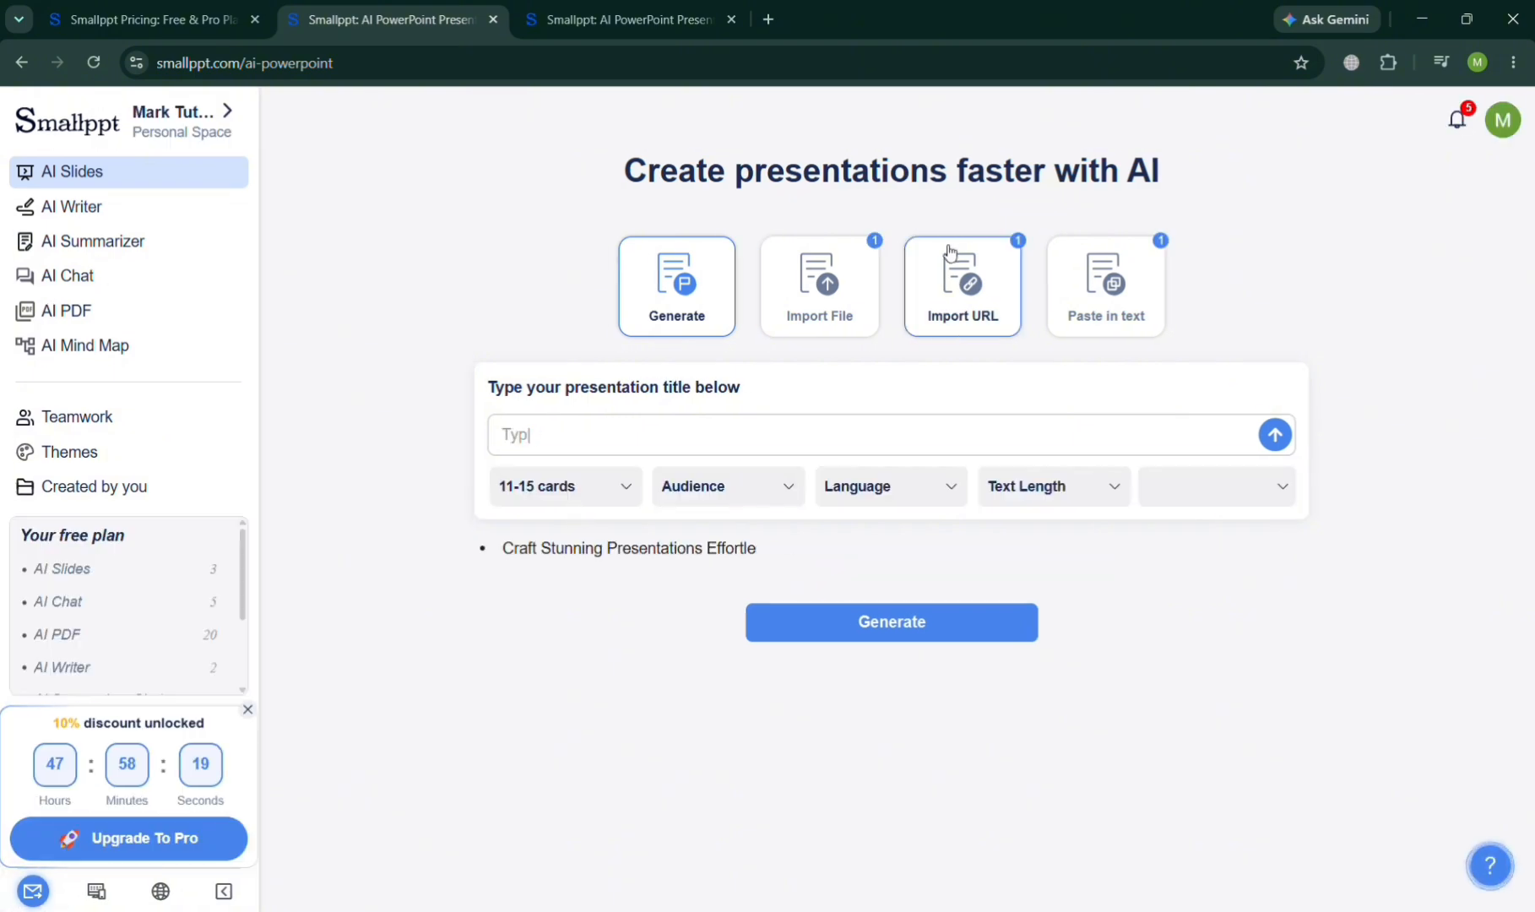
Step: Examine the options for generating a presentation from an uploaded file, an audio recording or a webpage URL
click(814, 310)
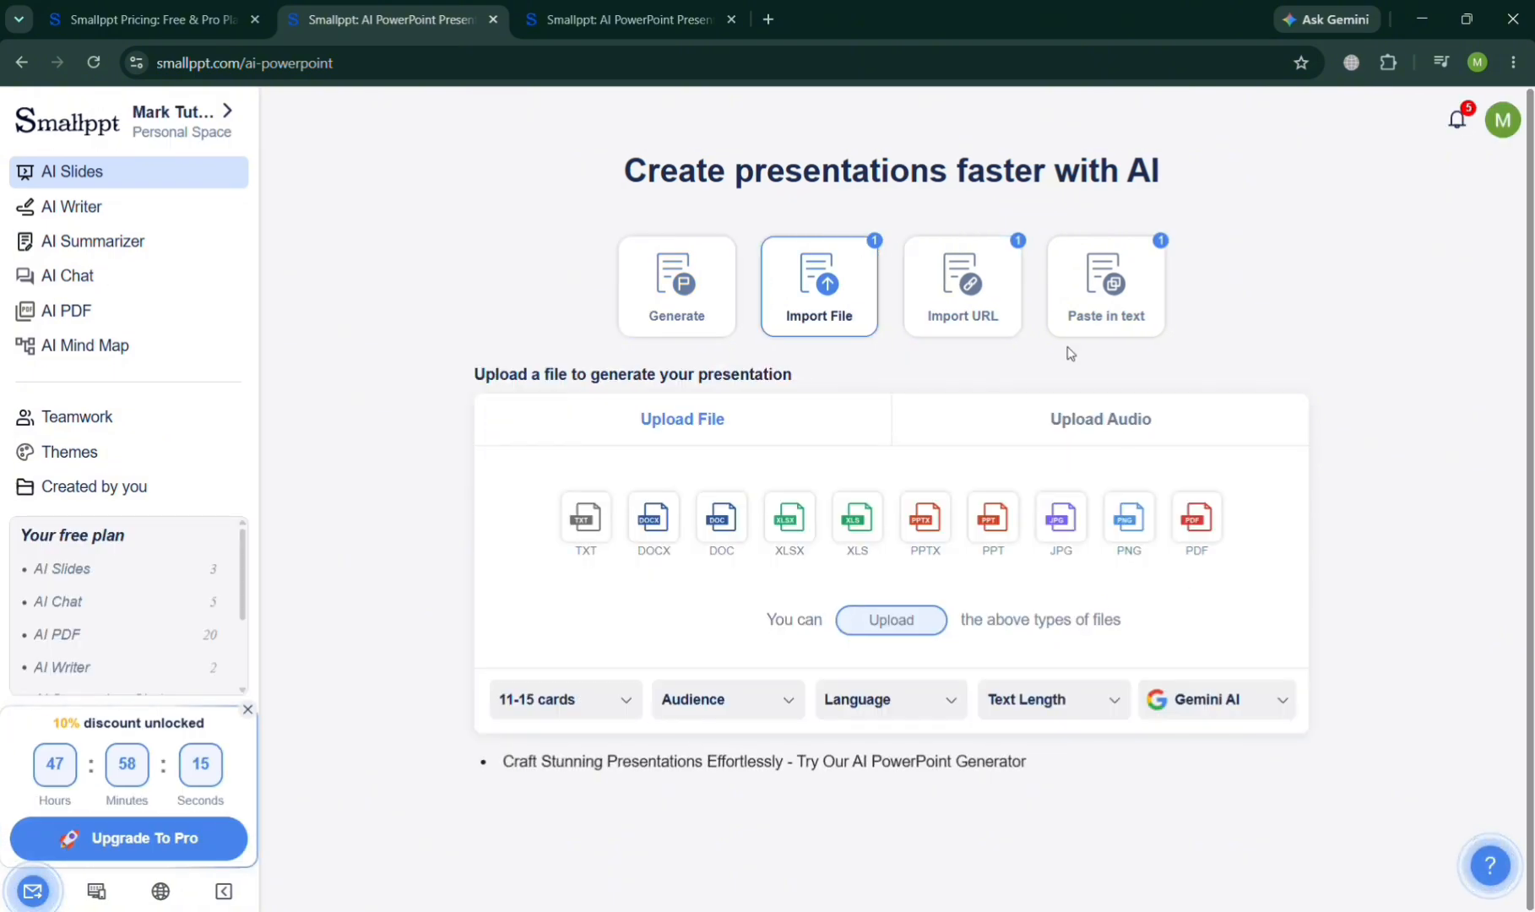
click(1127, 435)
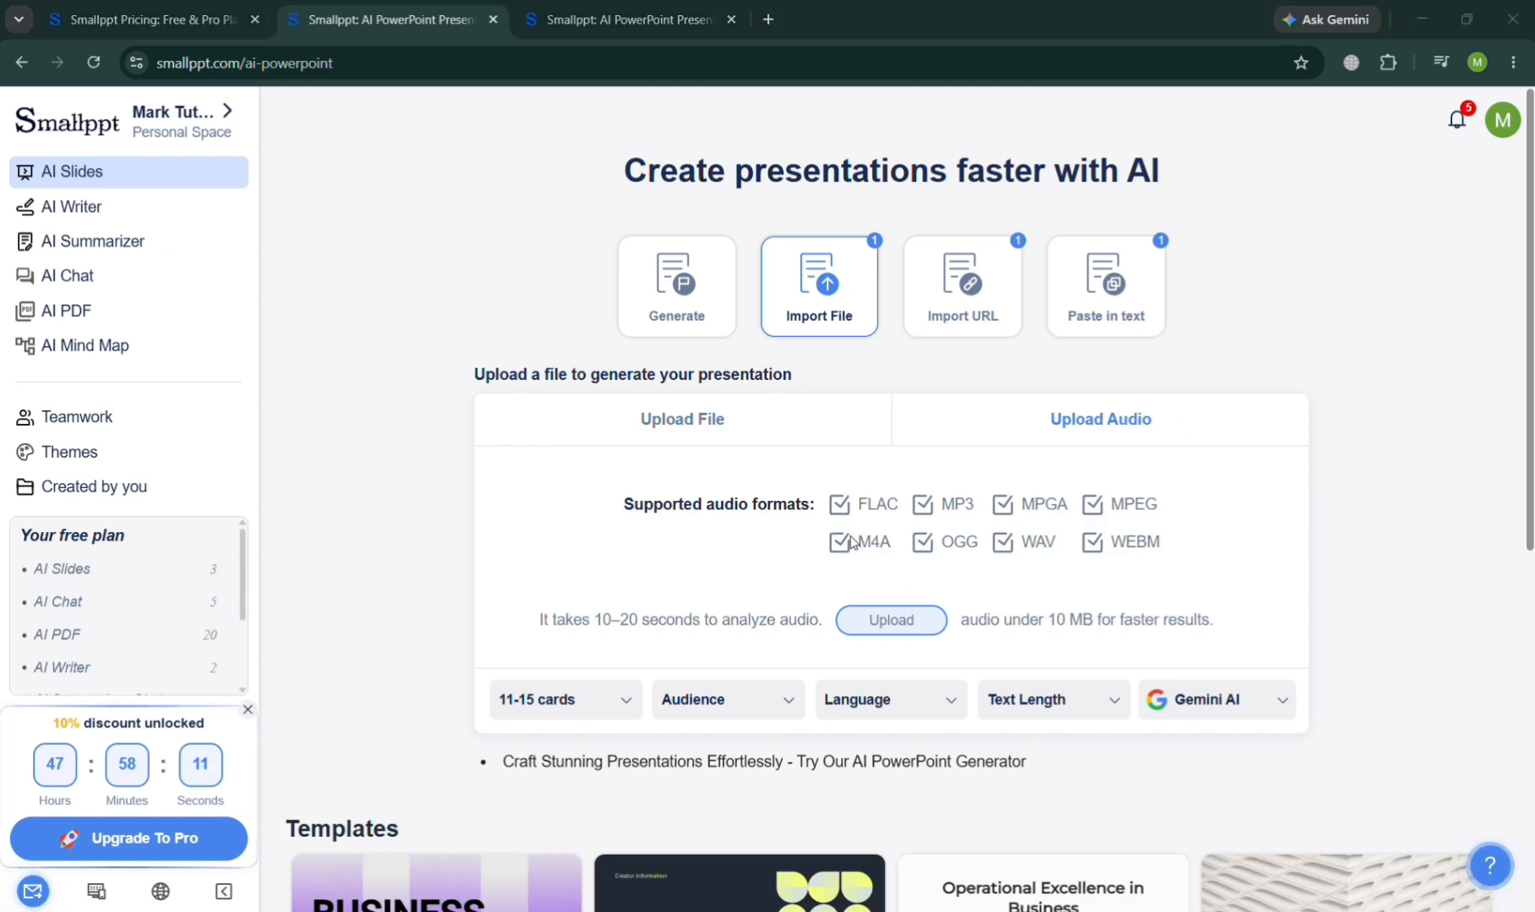
click(985, 323)
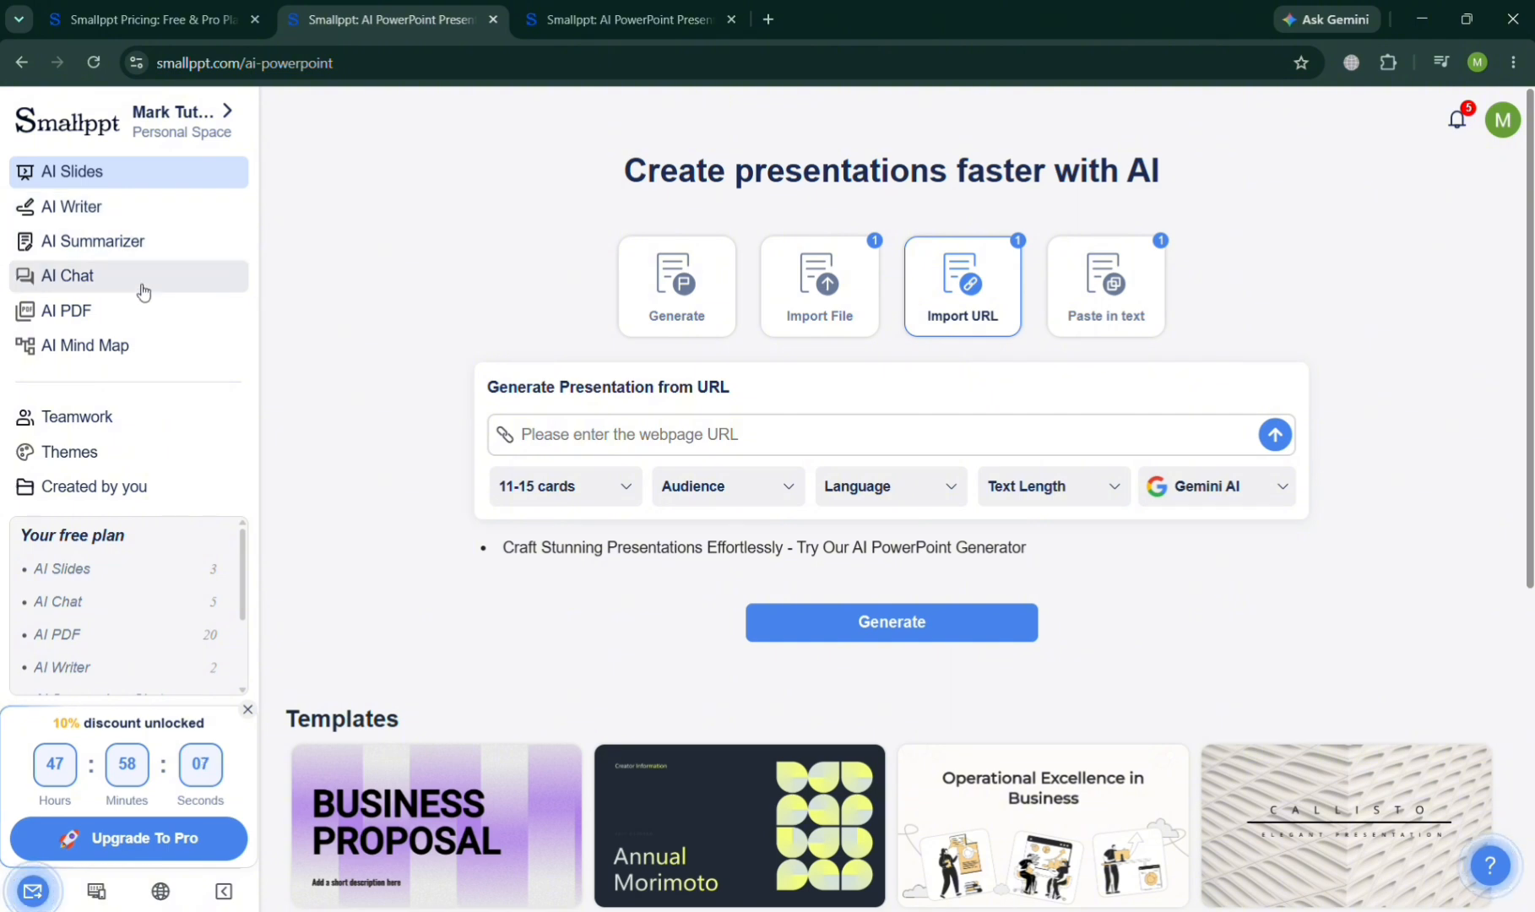
Step: Review the AI PDF tools and the free plan's allowances, and open the collection of created items
click(150, 322)
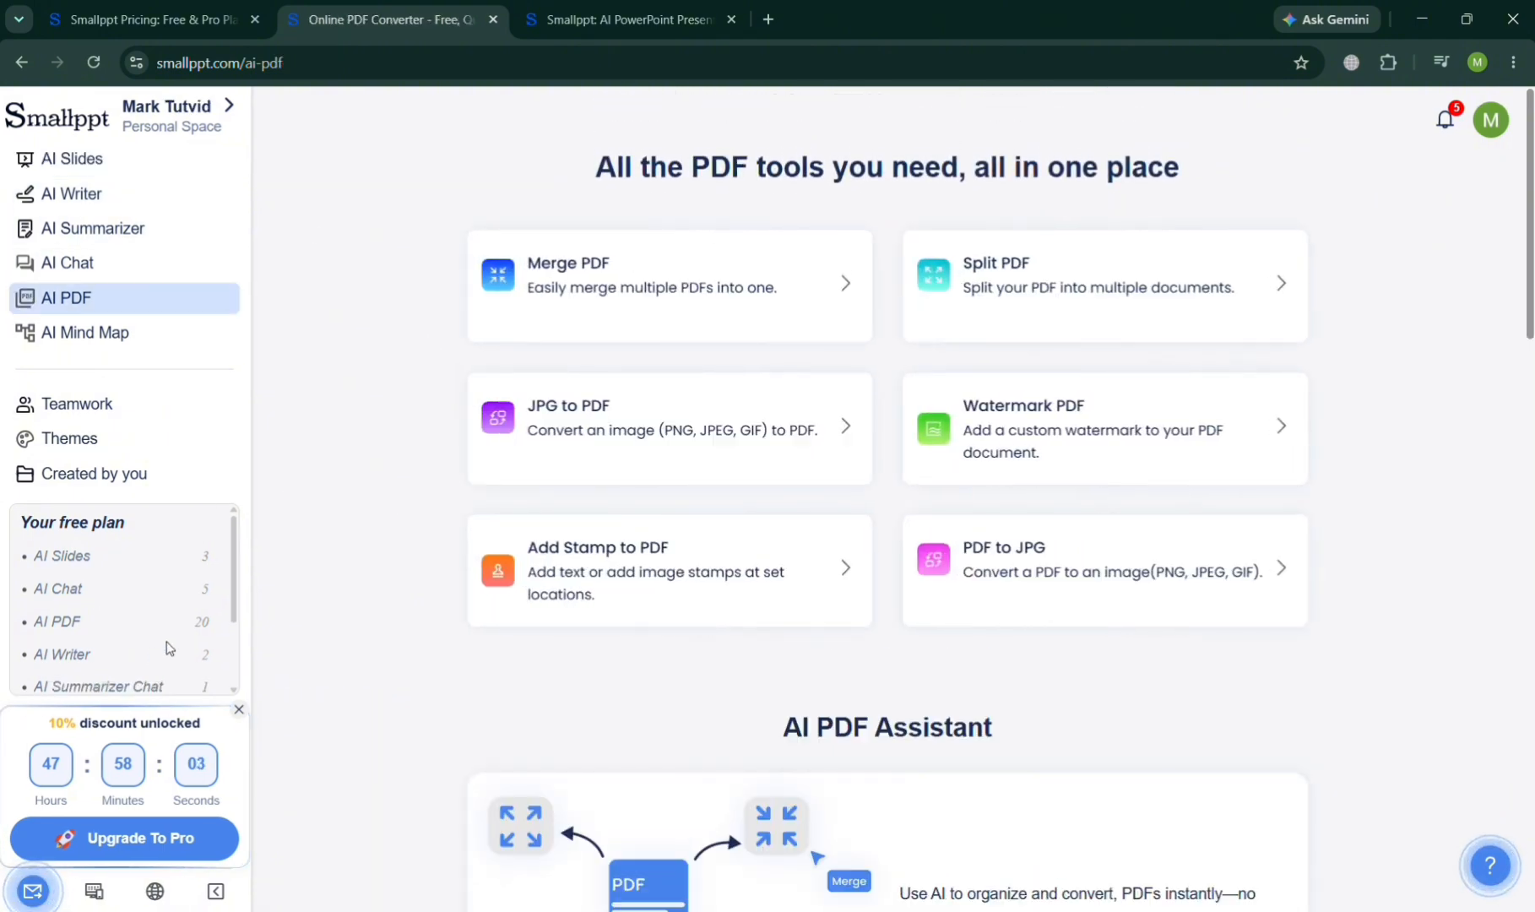
scroll(169, 649, down, 2)
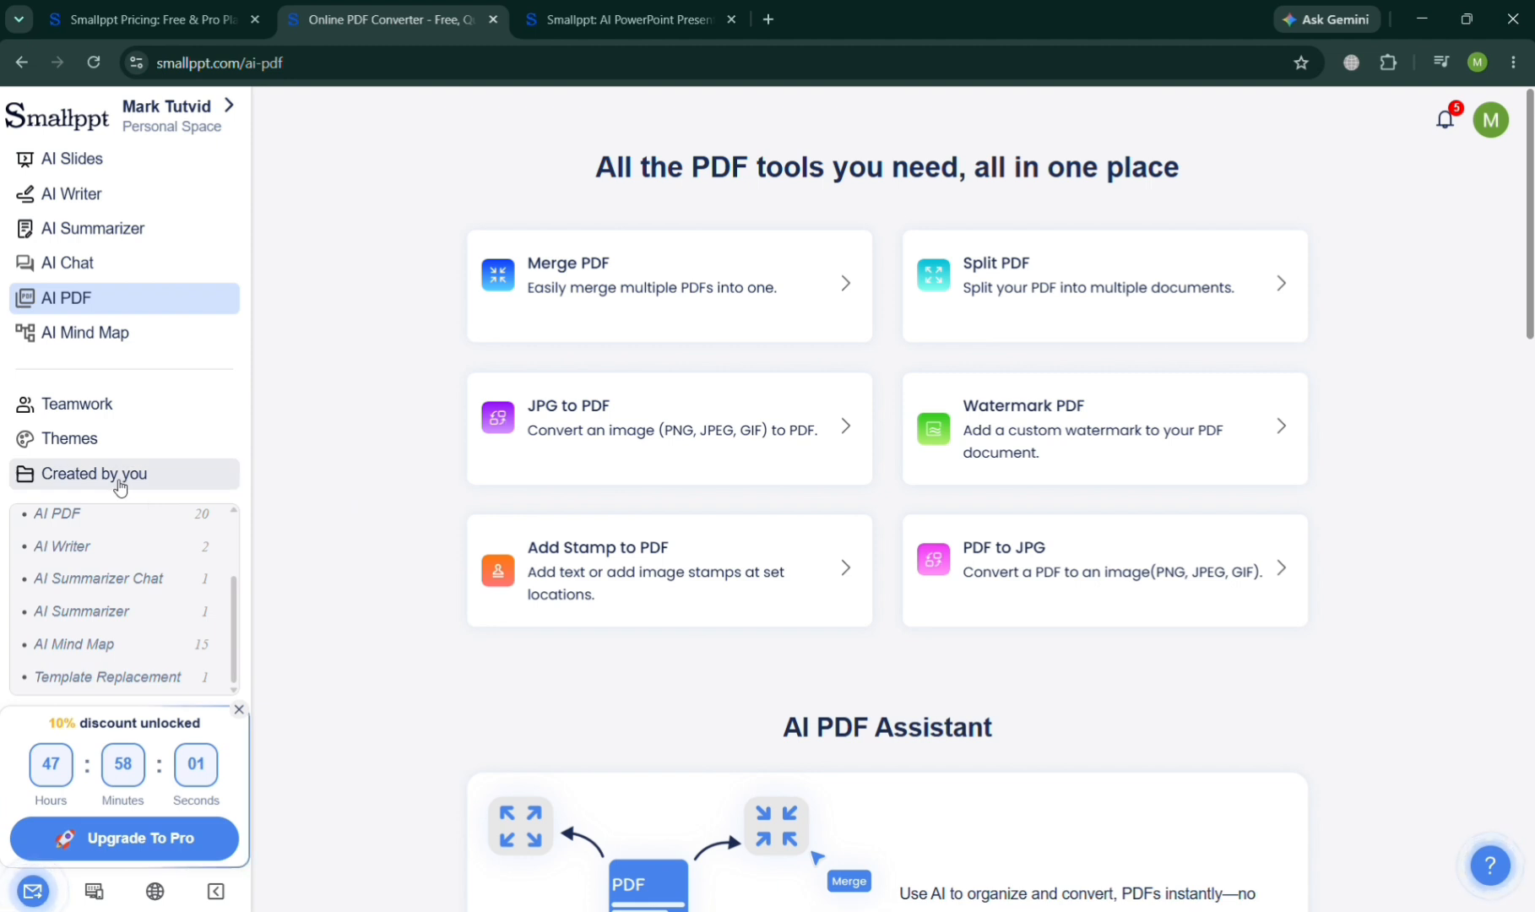
click(121, 484)
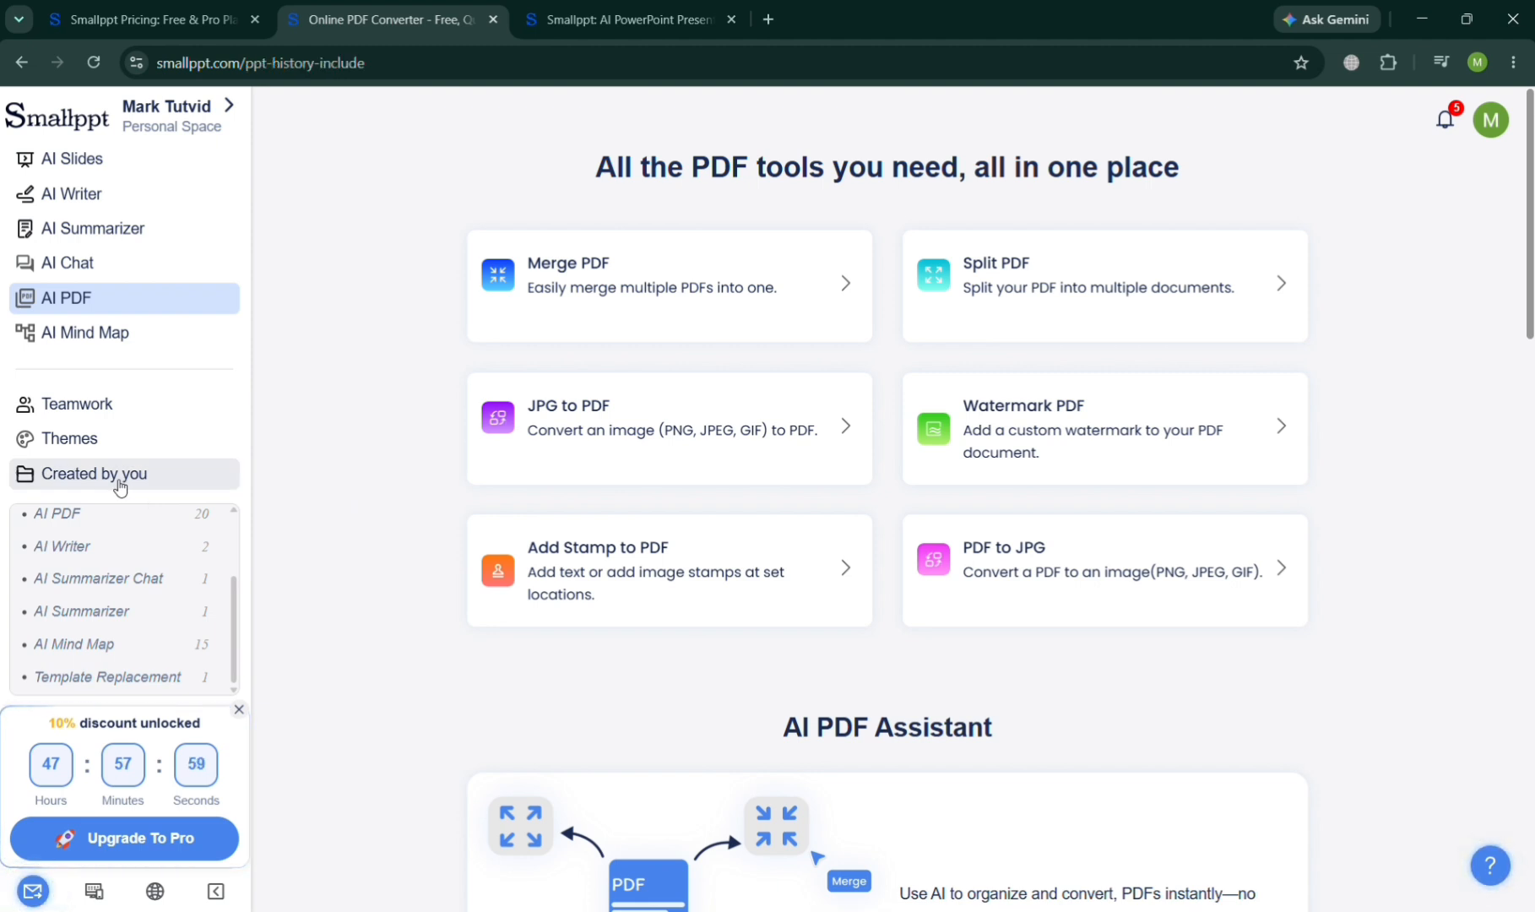